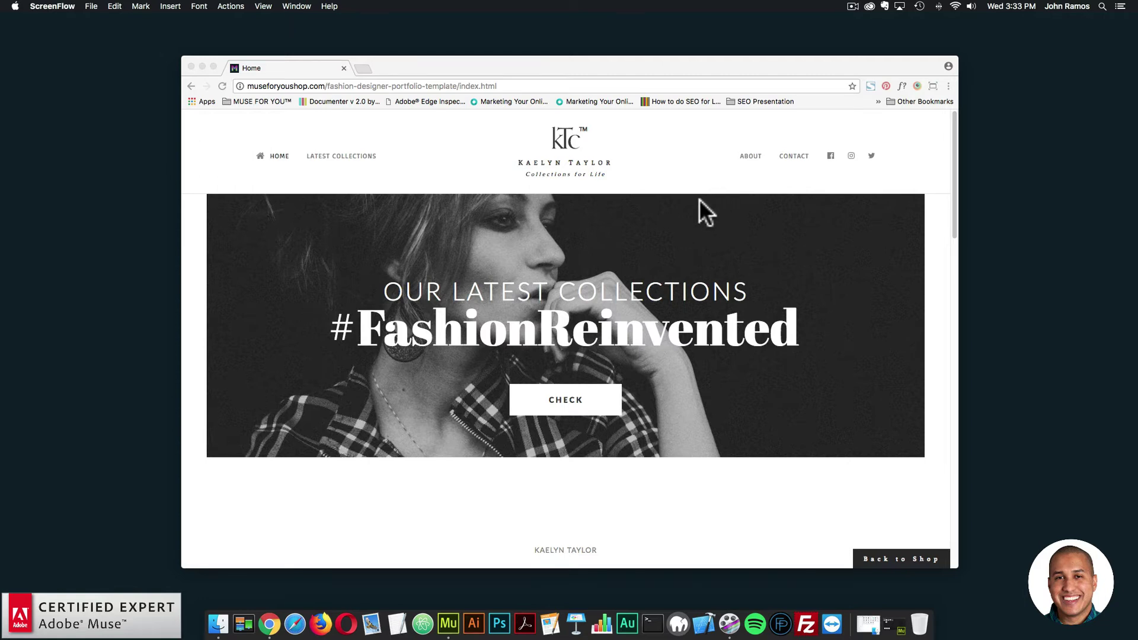
Scroll through the hero slides on the Collections page in Chrome
{"action": "scroll", "coordinate": [699, 198], "scroll_direction": "down", "scroll_amount": 1}
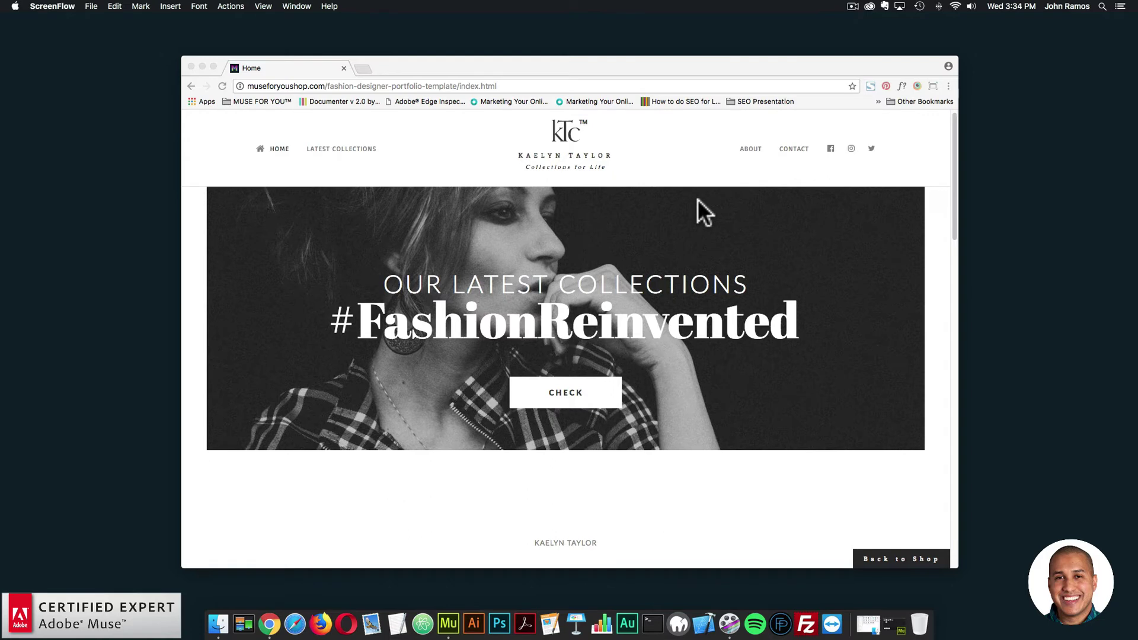
{"action": "scroll", "coordinate": [716, 201], "scroll_direction": "up", "scroll_amount": 1}
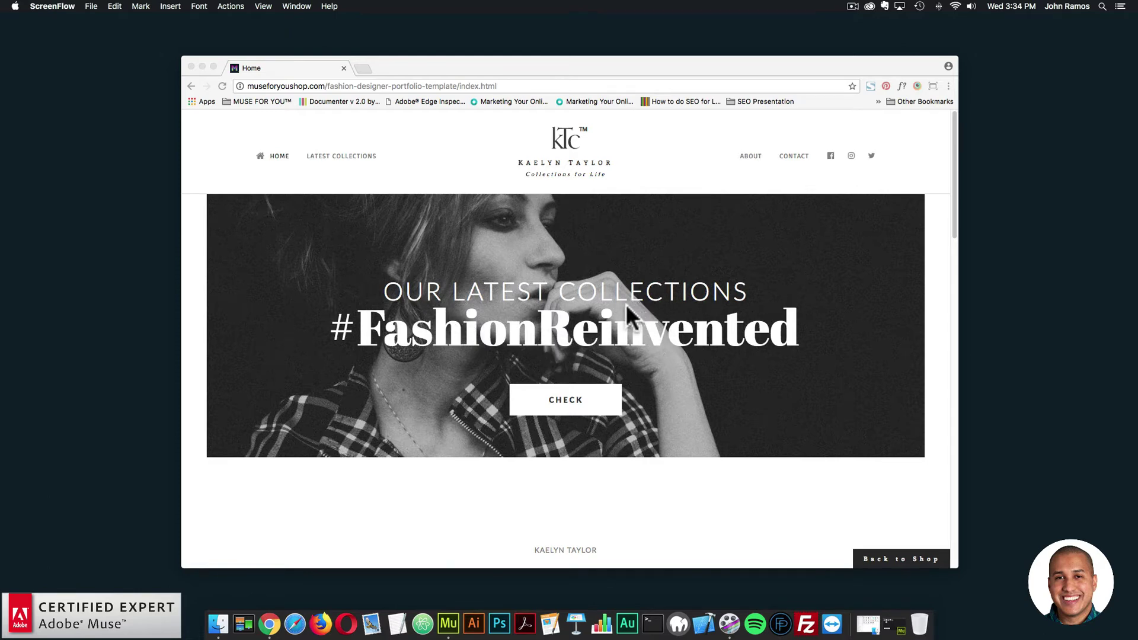
{"action": "scroll", "coordinate": [610, 332], "scroll_direction": "down", "scroll_amount": 2}
{"action": "left_click", "coordinate": [686, 367]}
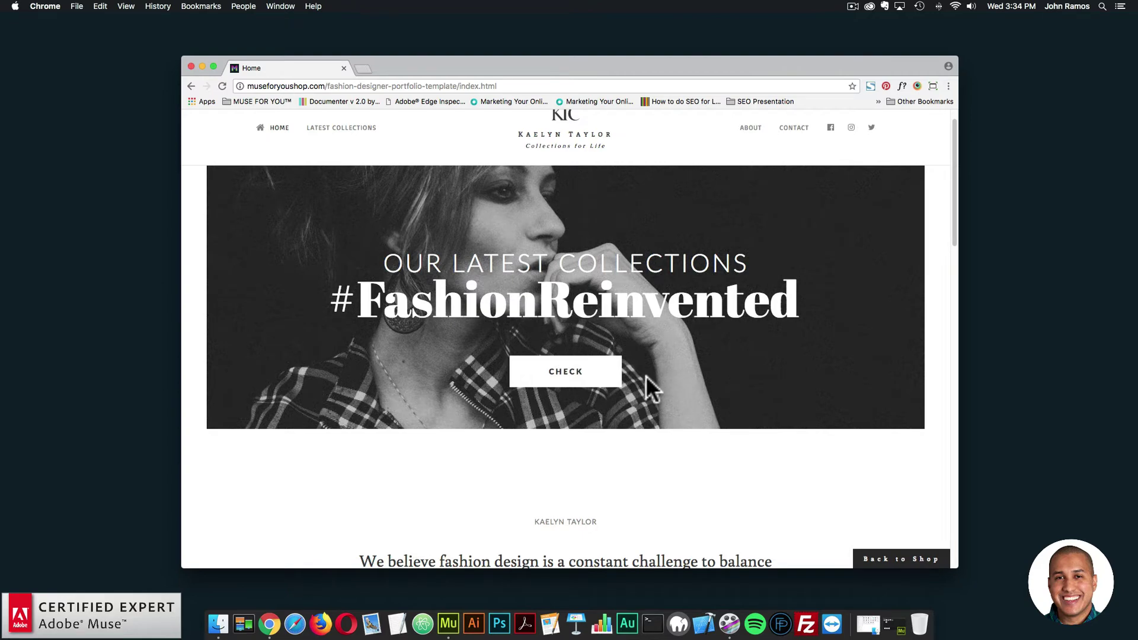
{"action": "scroll", "coordinate": [647, 370], "scroll_direction": "down", "scroll_amount": 5}
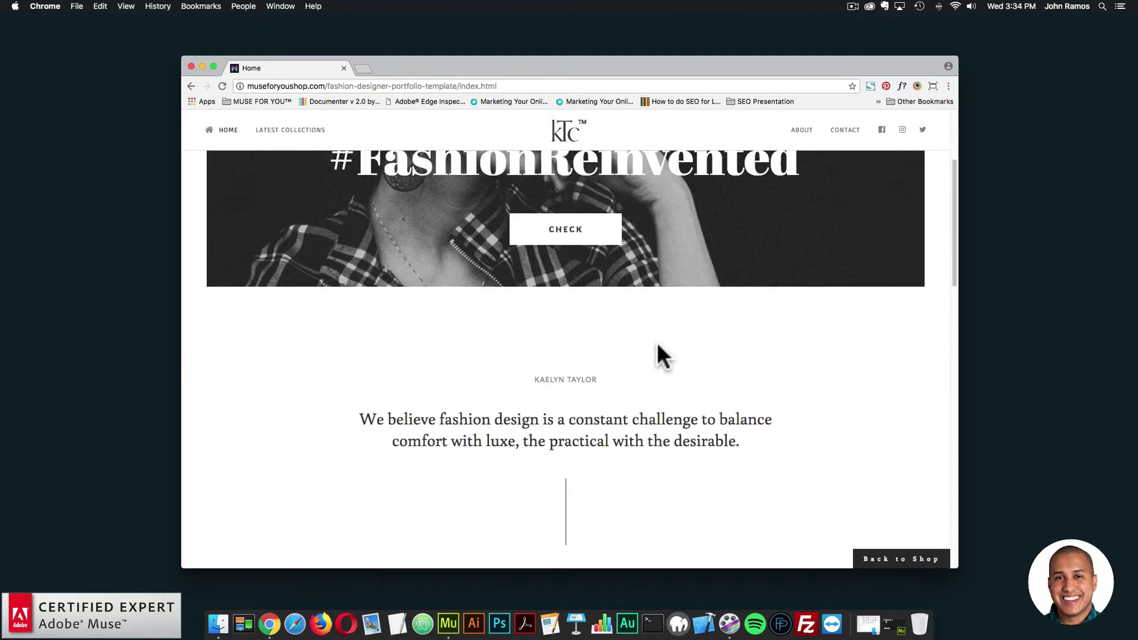
{"action": "scroll", "coordinate": [656, 343], "scroll_direction": "down", "scroll_amount": 4}
{"action": "scroll", "coordinate": [605, 293], "scroll_direction": "down", "scroll_amount": 8}
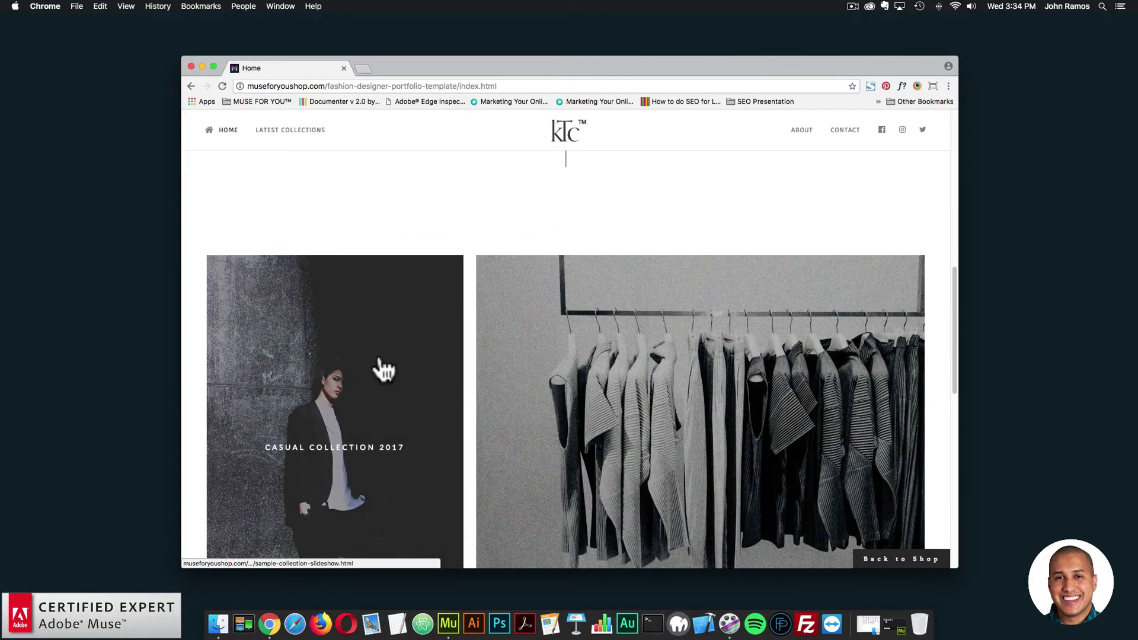
{"action": "scroll", "coordinate": [384, 366], "scroll_direction": "down", "scroll_amount": 3}
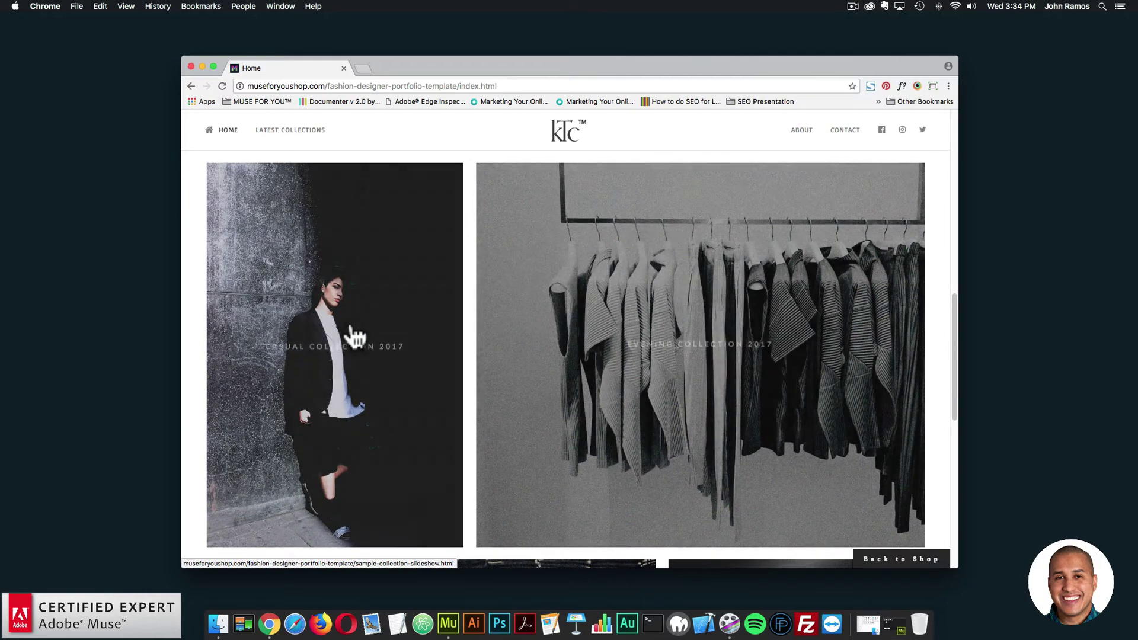
{"action": "scroll", "coordinate": [729, 344], "scroll_direction": "down", "scroll_amount": 15}
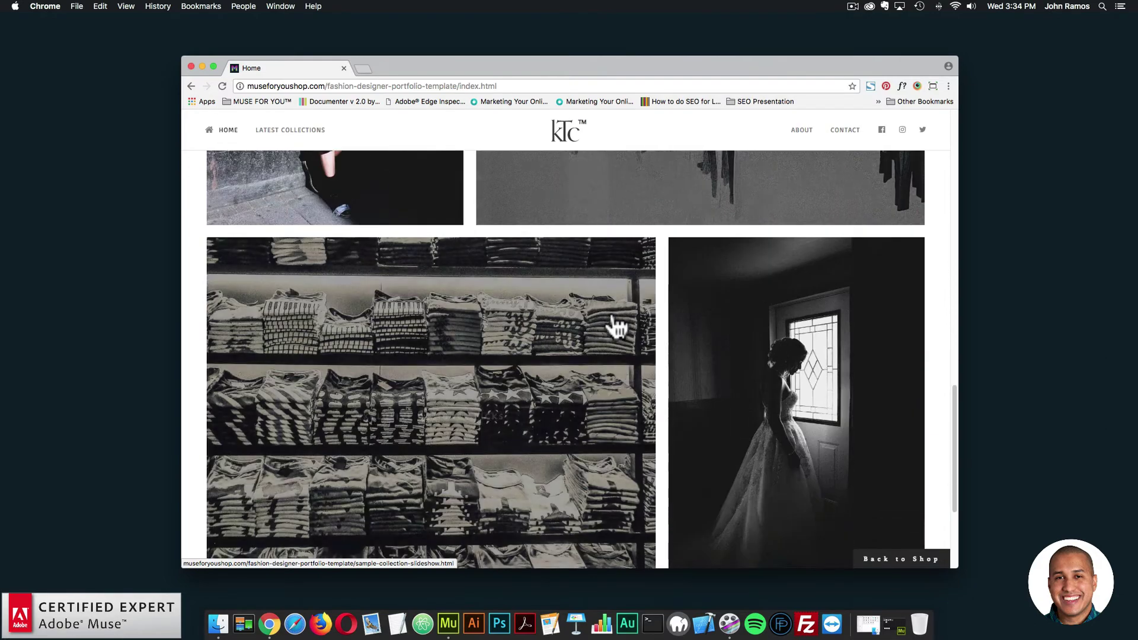
{"action": "scroll", "coordinate": [770, 334], "scroll_direction": "down", "scroll_amount": 2}
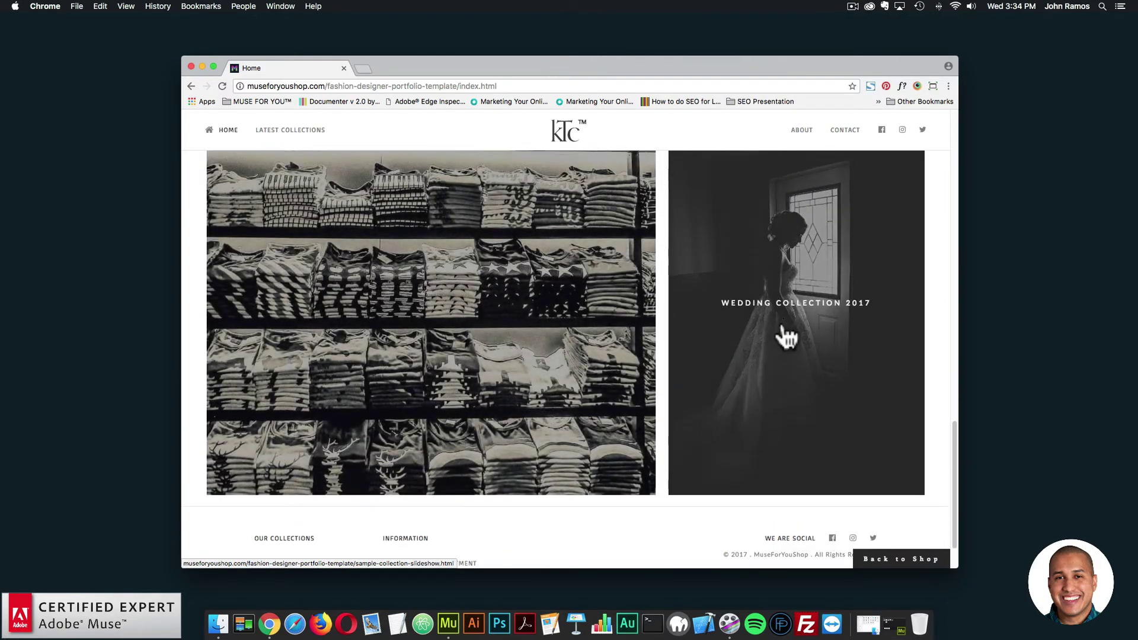
{"action": "scroll", "coordinate": [607, 320], "scroll_direction": "up", "scroll_amount": 4}
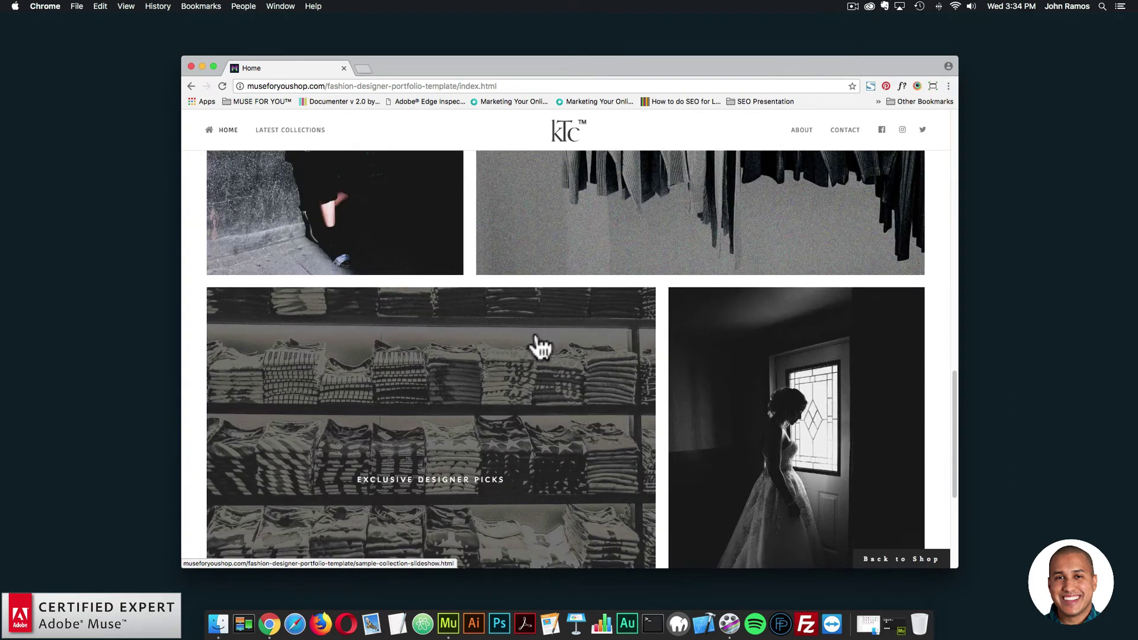
{"action": "scroll", "coordinate": [534, 348], "scroll_direction": "down", "scroll_amount": 8}
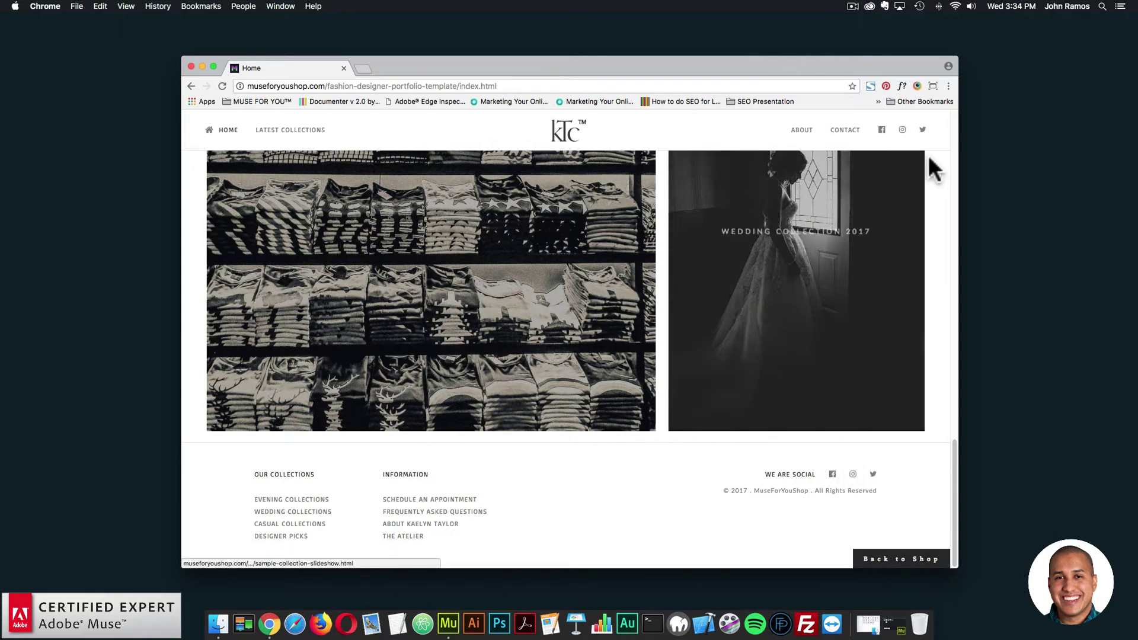
Open sample-collection-slideshow.html in a new tab from a hero slide
{"action": "scroll", "coordinate": [885, 178], "scroll_direction": "up", "scroll_amount": 2}
{"action": "scroll", "coordinate": [637, 216], "scroll_direction": "up", "scroll_amount": 15}
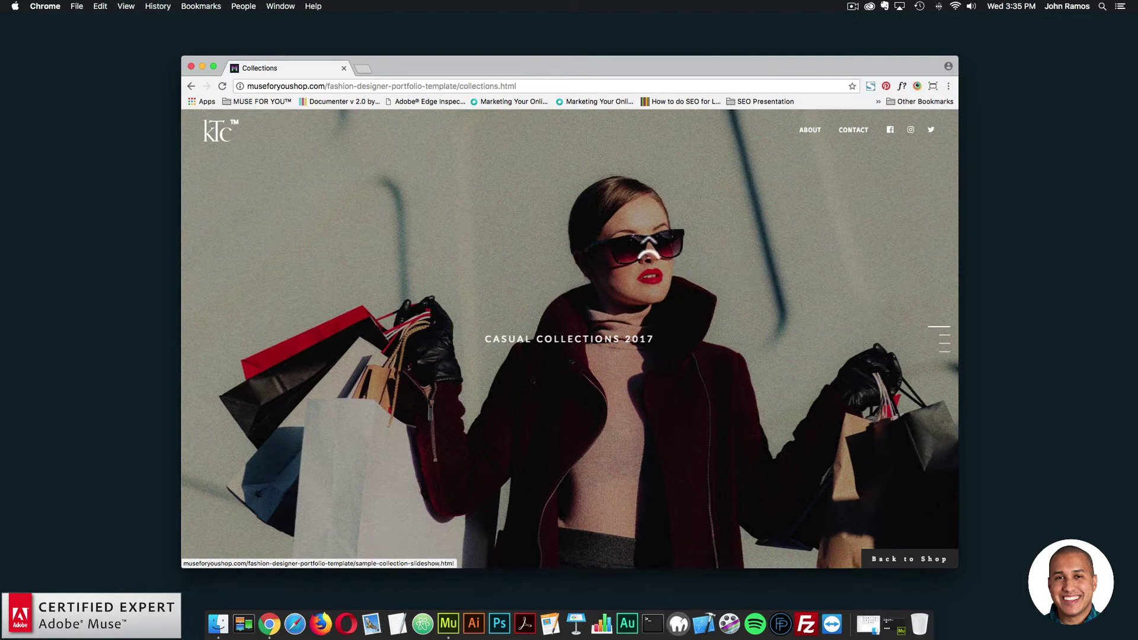
{"action": "scroll", "coordinate": [641, 284], "scroll_direction": "down", "scroll_amount": 1}
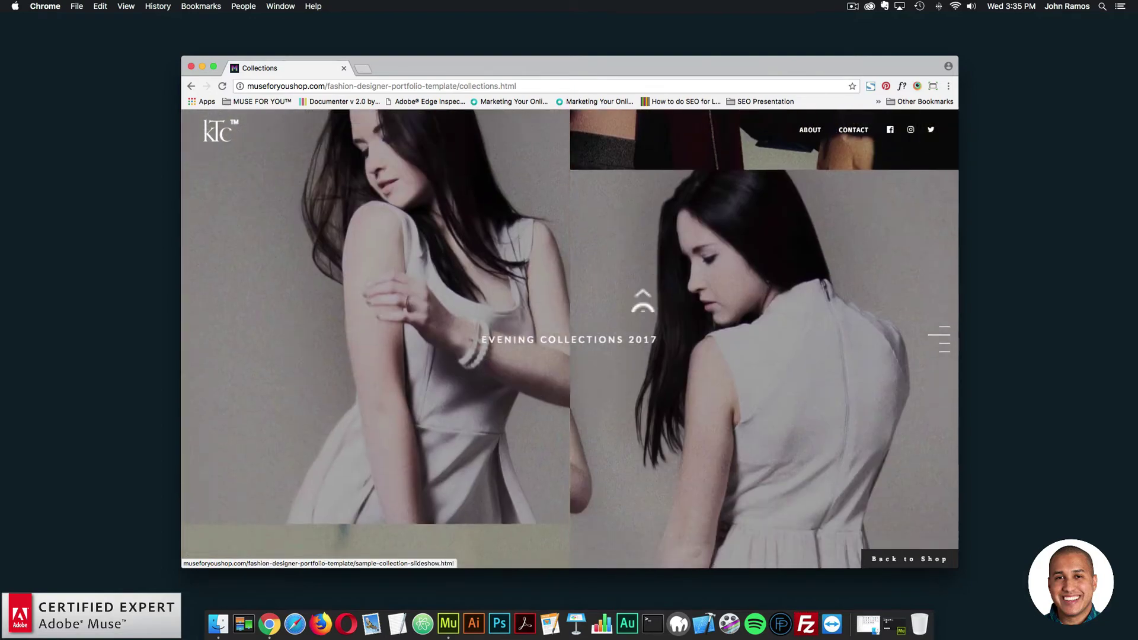
{"action": "scroll", "coordinate": [641, 290], "scroll_direction": "down", "scroll_amount": 1}
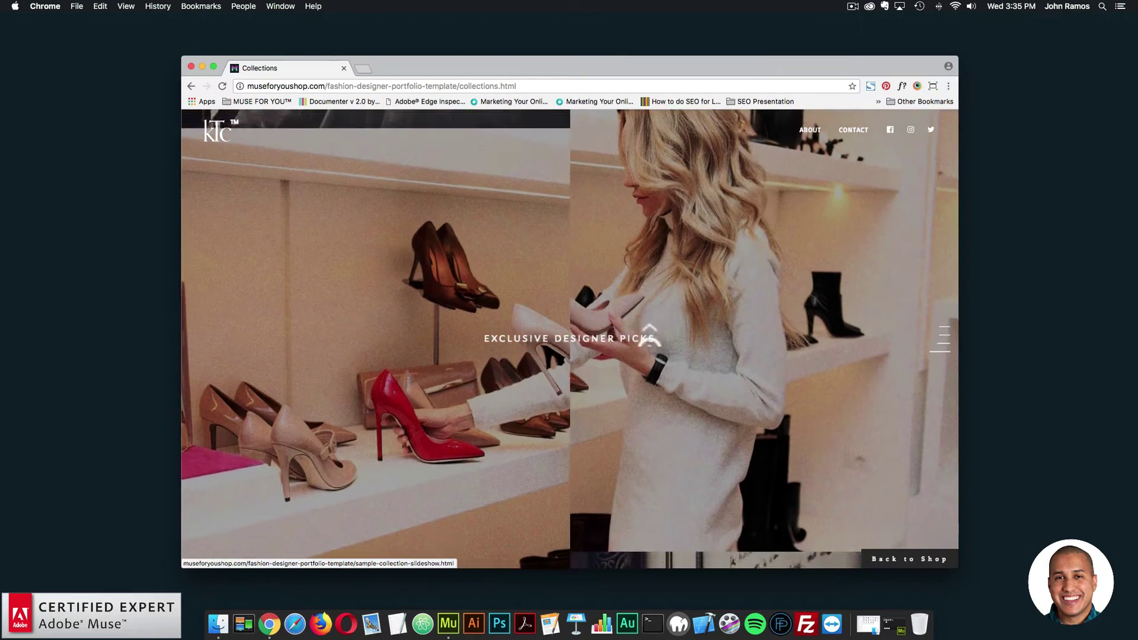
{"action": "scroll", "coordinate": [642, 302], "scroll_direction": "down", "scroll_amount": 1}
{"action": "scroll", "coordinate": [643, 314], "scroll_direction": "down", "scroll_amount": 1}
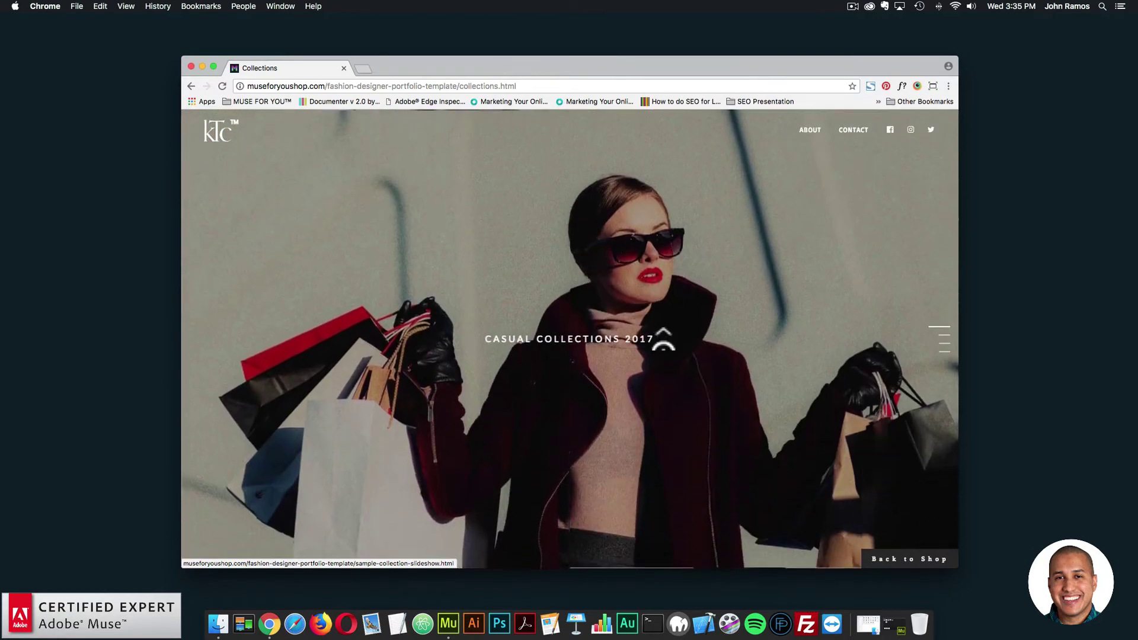
{"action": "scroll", "coordinate": [660, 326], "scroll_direction": "down", "scroll_amount": 1}
{"action": "scroll", "coordinate": [942, 355], "scroll_direction": "down", "scroll_amount": 1}
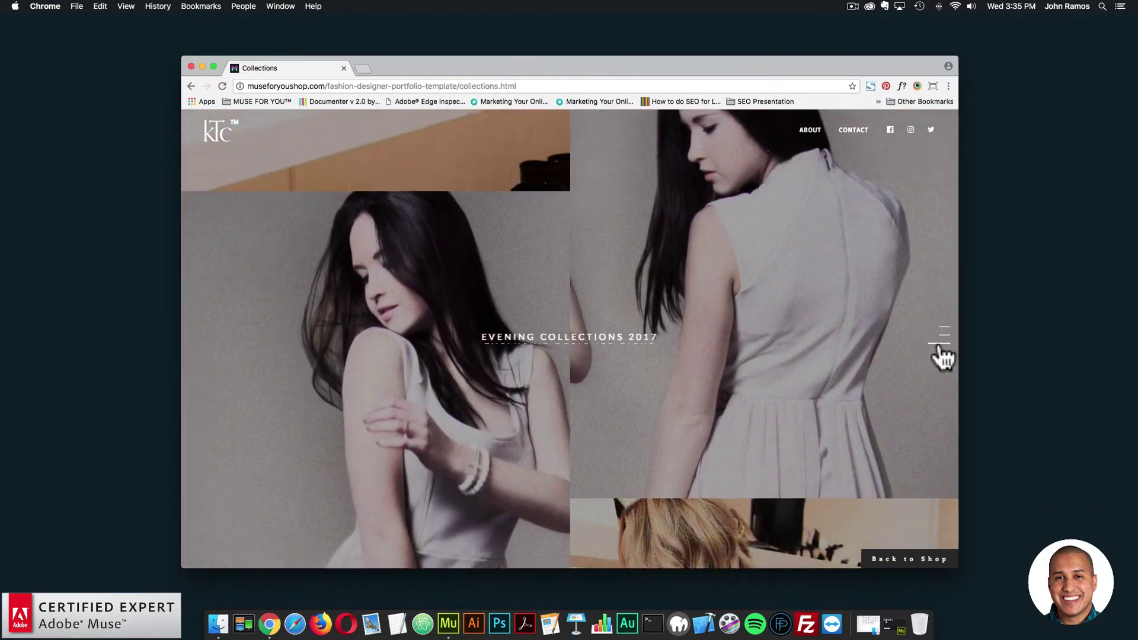
{"action": "left_click", "coordinate": [596, 331]}
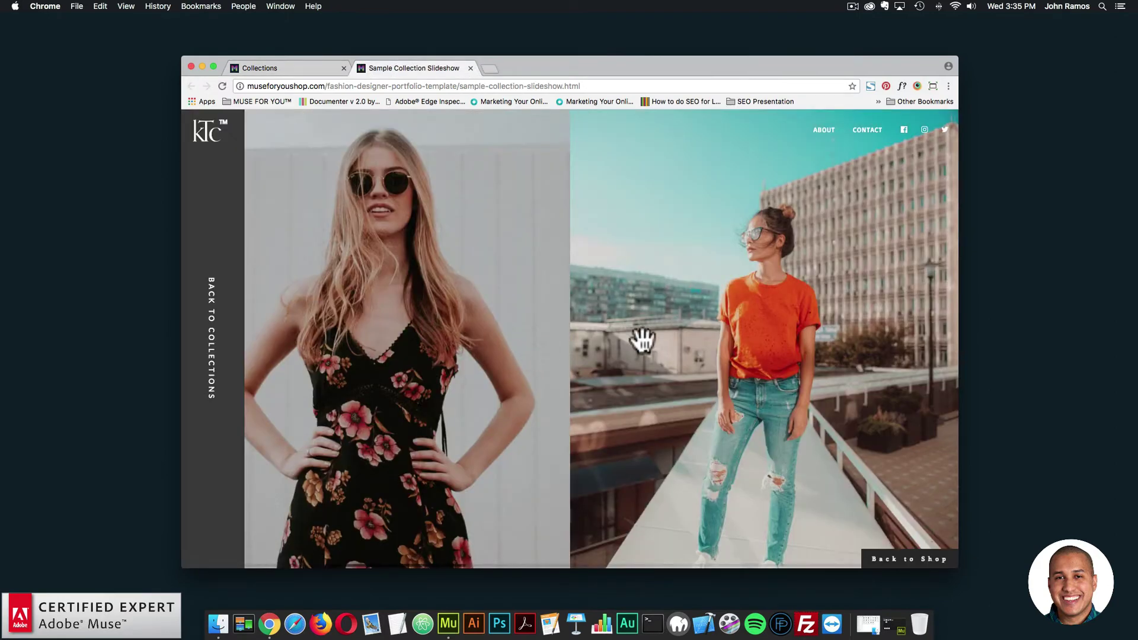
Scroll sideways through the Sample Collection Slideshow's fashion photos
{"action": "scroll", "coordinate": [648, 330], "scroll_direction": "right", "scroll_amount": 5}
{"action": "scroll", "coordinate": [636, 323], "scroll_direction": "right", "scroll_amount": 8}
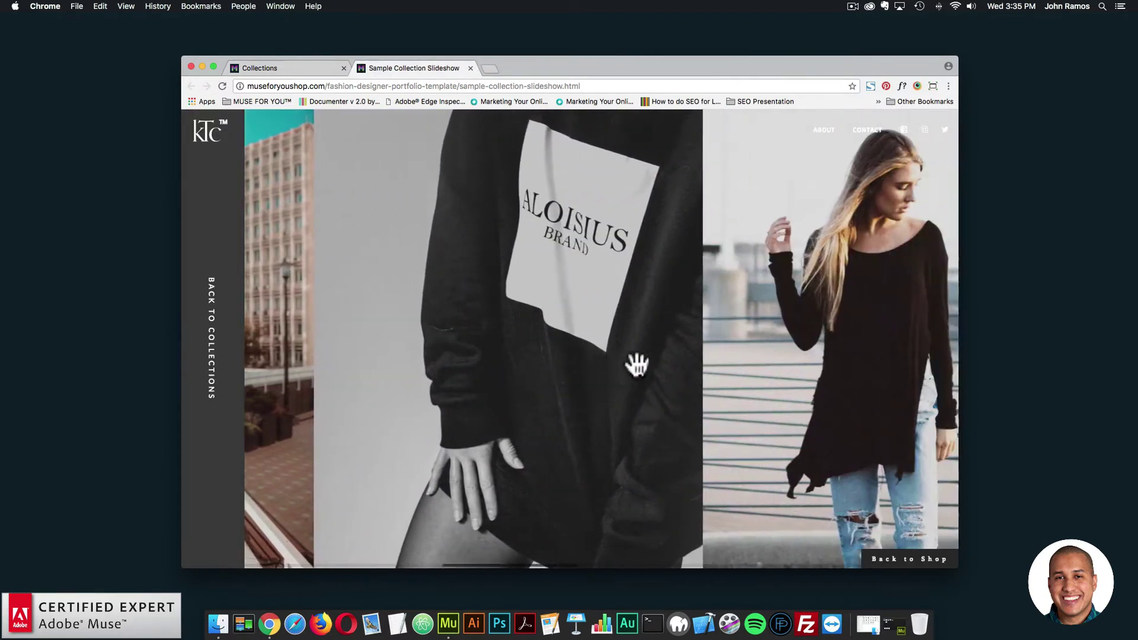
{"action": "scroll", "coordinate": [604, 345], "scroll_direction": "right", "scroll_amount": 8}
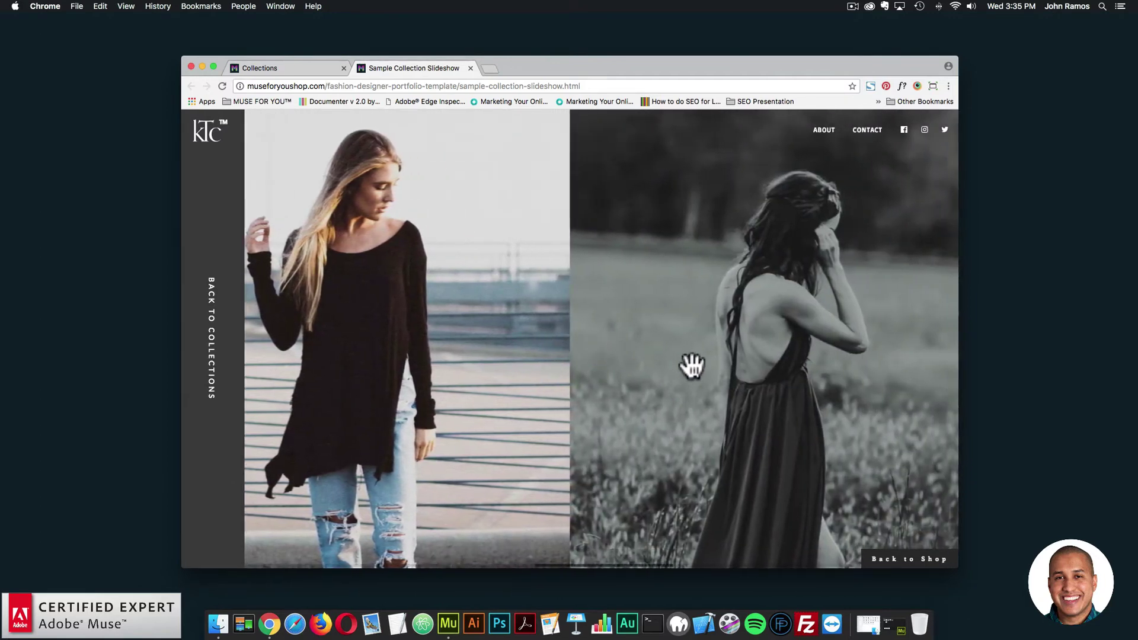
{"action": "scroll", "coordinate": [632, 449], "scroll_direction": "right", "scroll_amount": 10}
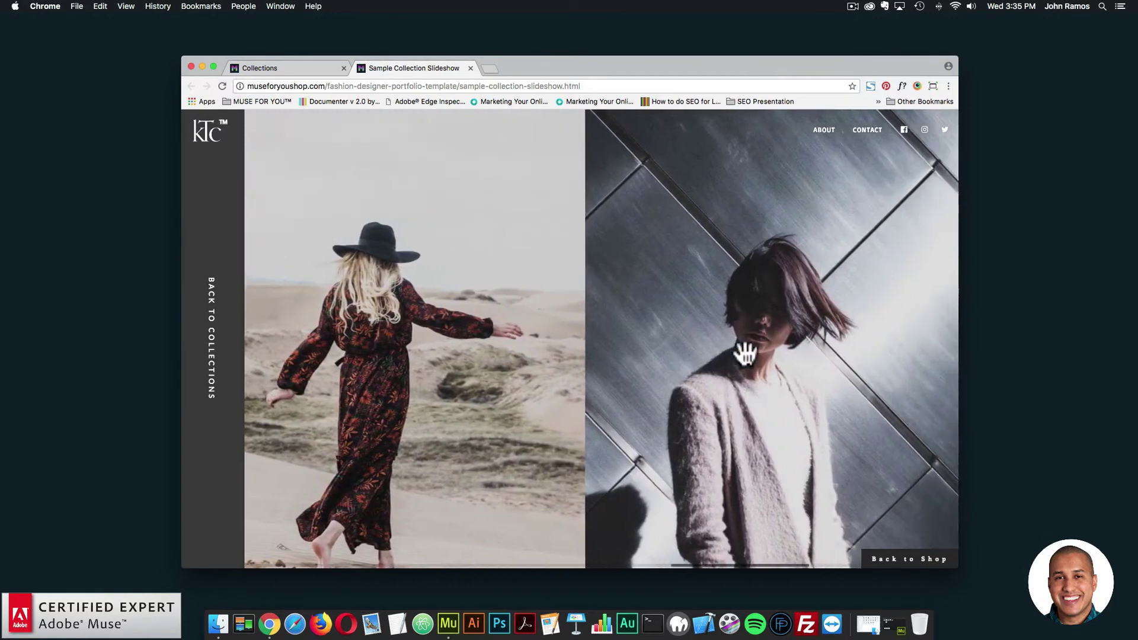
{"action": "scroll", "coordinate": [600, 334], "scroll_direction": "right", "scroll_amount": 10}
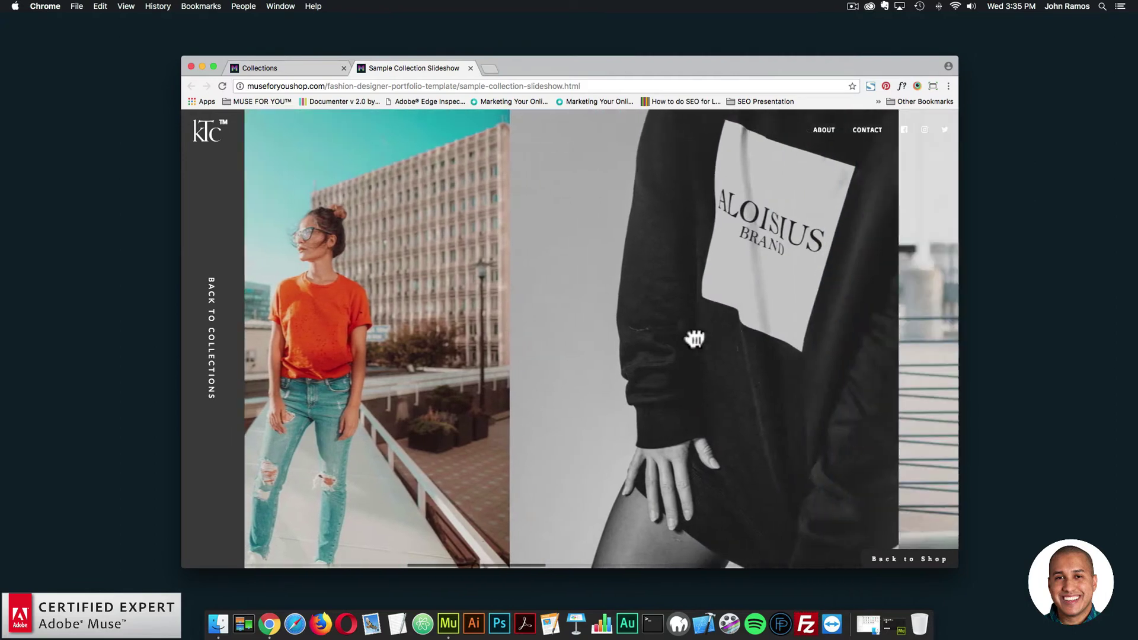
{"action": "scroll", "coordinate": [723, 375], "scroll_direction": "right", "scroll_amount": 6}
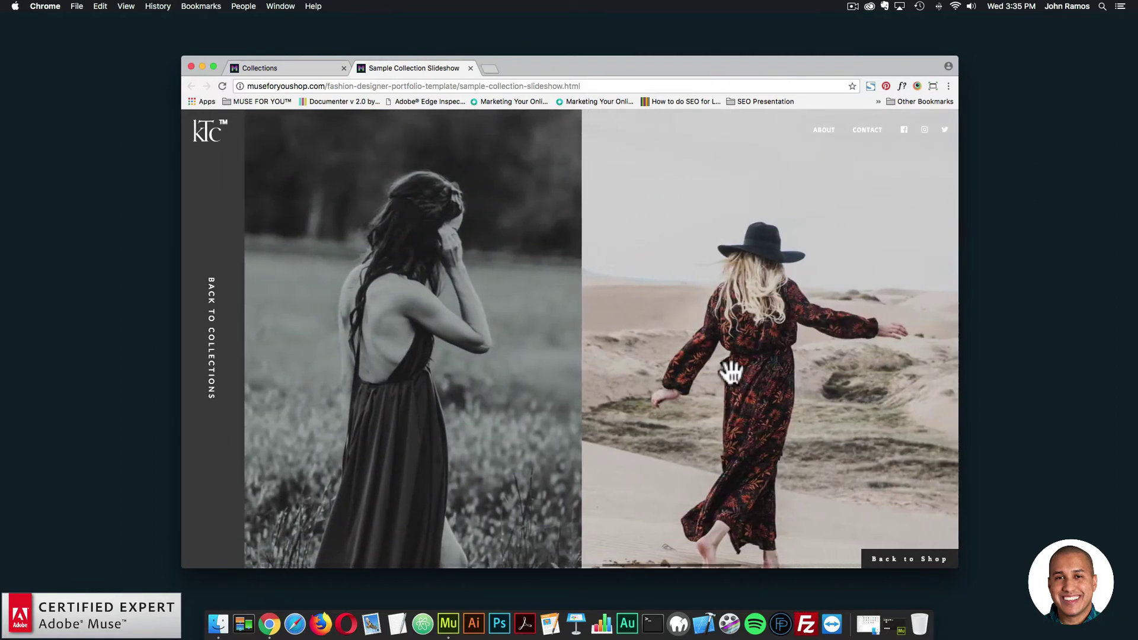
{"action": "scroll", "coordinate": [746, 330], "scroll_direction": "right", "scroll_amount": 2}
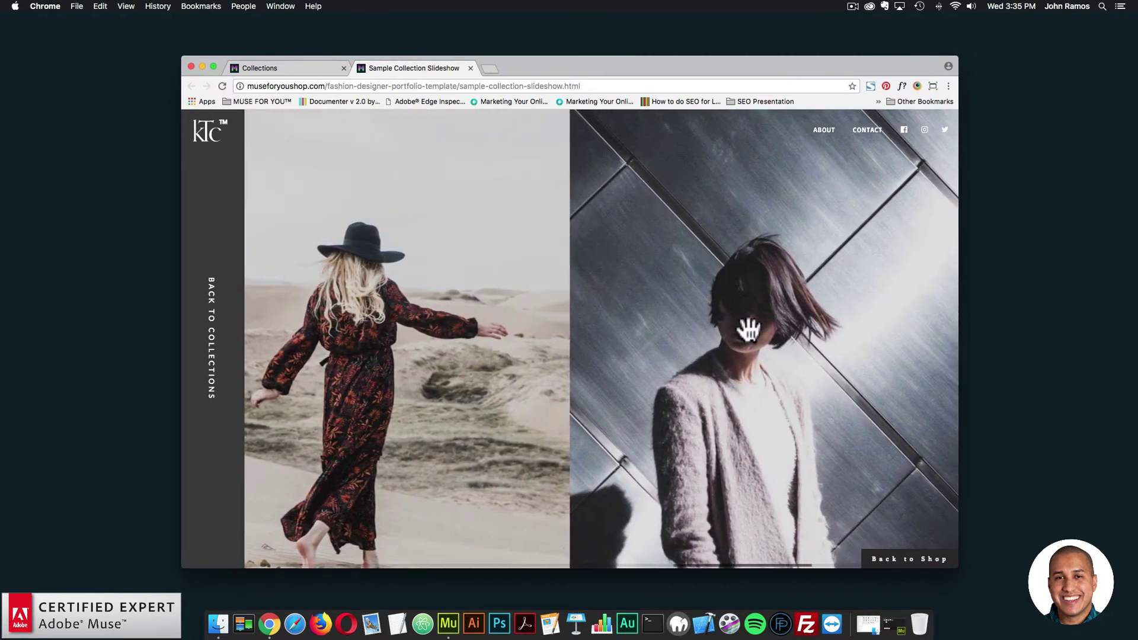
{"action": "scroll", "coordinate": [774, 318], "scroll_direction": "right", "scroll_amount": 10}
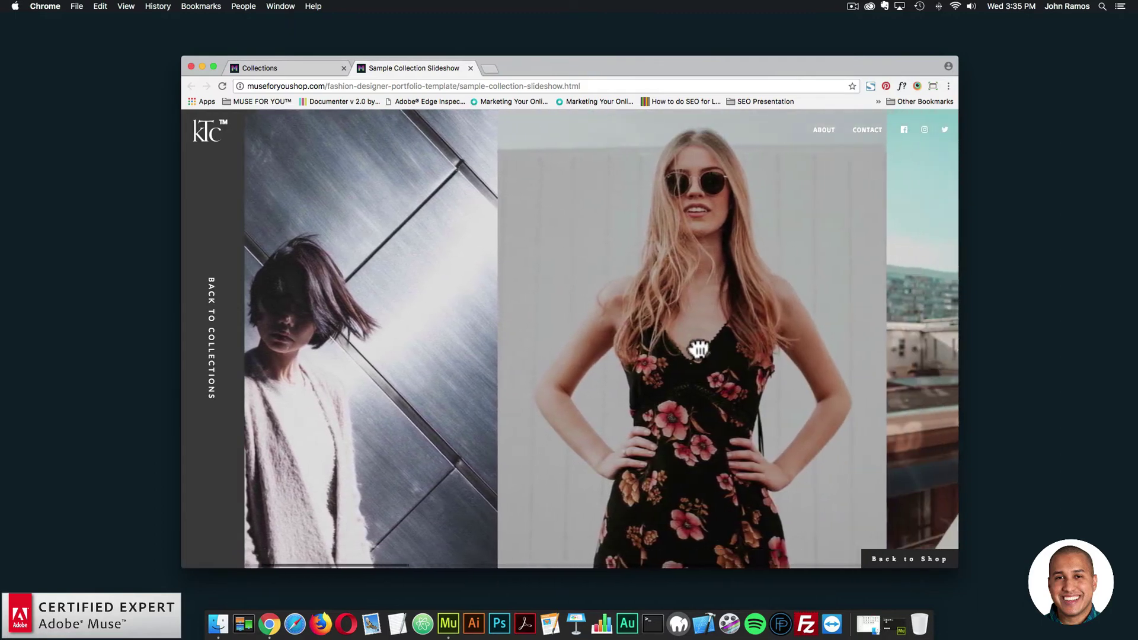
{"action": "scroll", "coordinate": [650, 354], "scroll_direction": "right", "scroll_amount": 10}
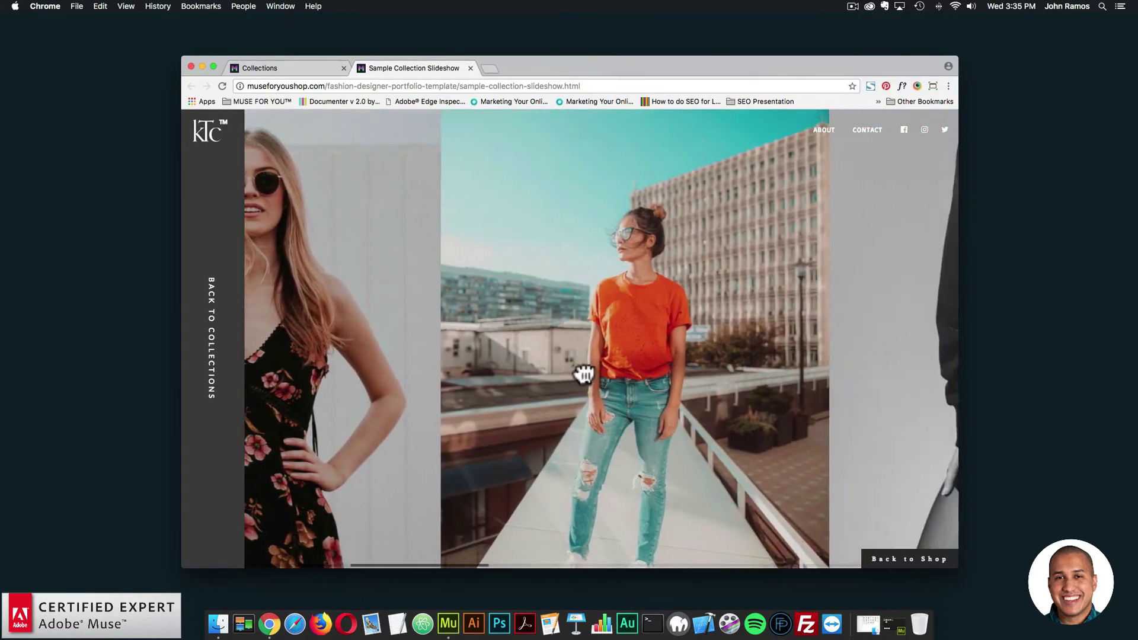
{"action": "scroll", "coordinate": [678, 342], "scroll_direction": "right", "scroll_amount": 15}
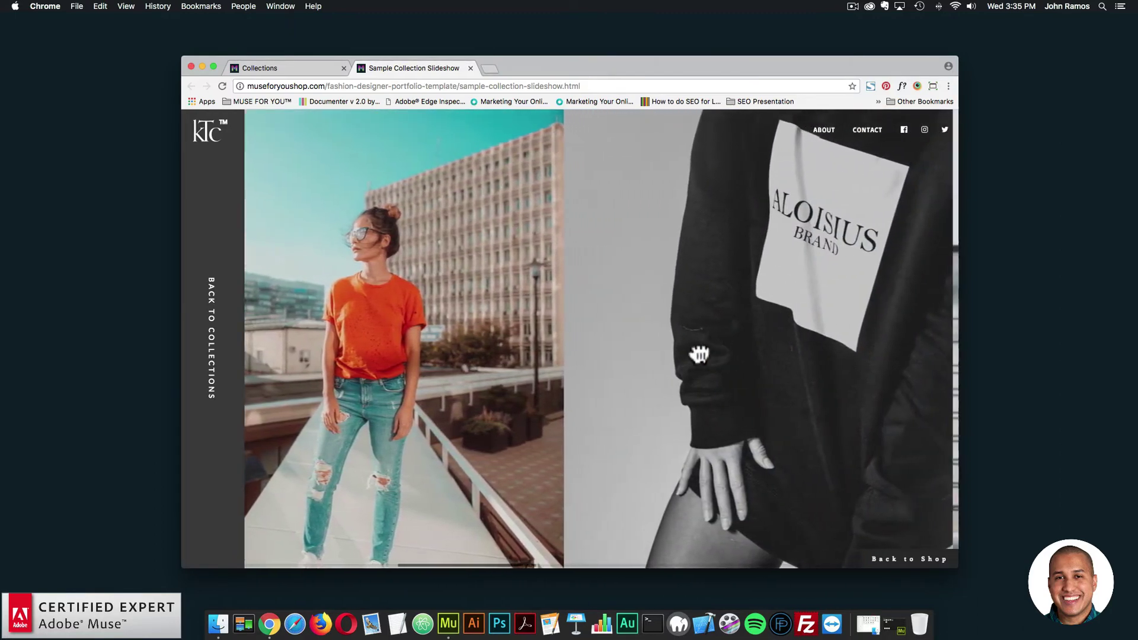
{"action": "scroll", "coordinate": [538, 338], "scroll_direction": "left", "scroll_amount": 5}
{"action": "scroll", "coordinate": [496, 350], "scroll_direction": "right", "scroll_amount": 8}
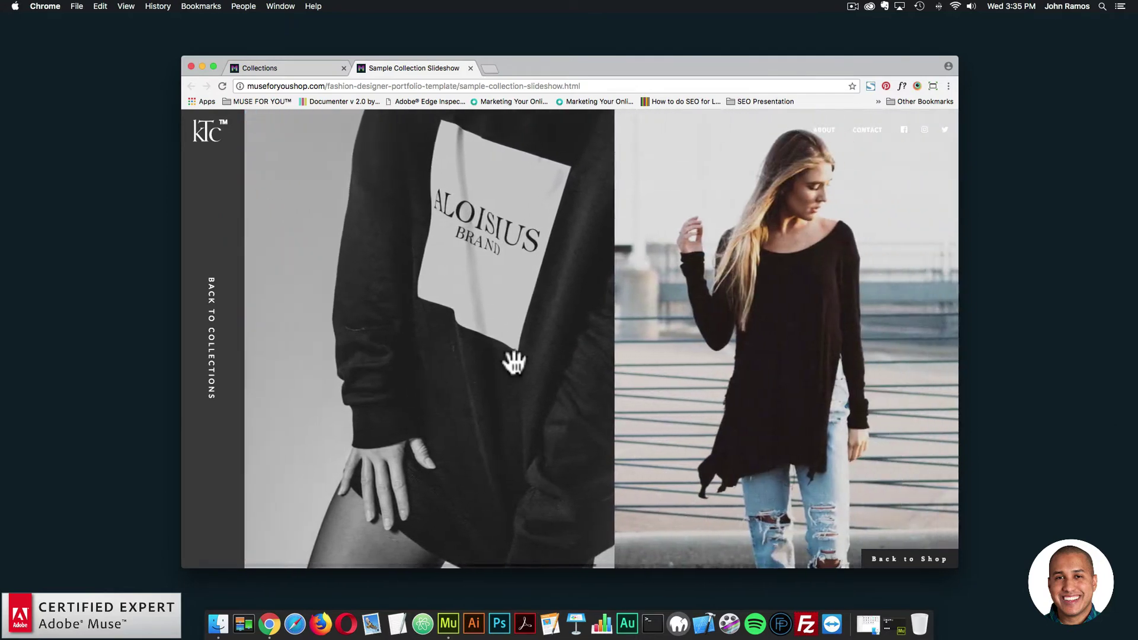
Reopen the slideshow, swipe through its gallery, then return to Casual Collections 2017
{"action": "left_click", "coordinate": [211, 349]}
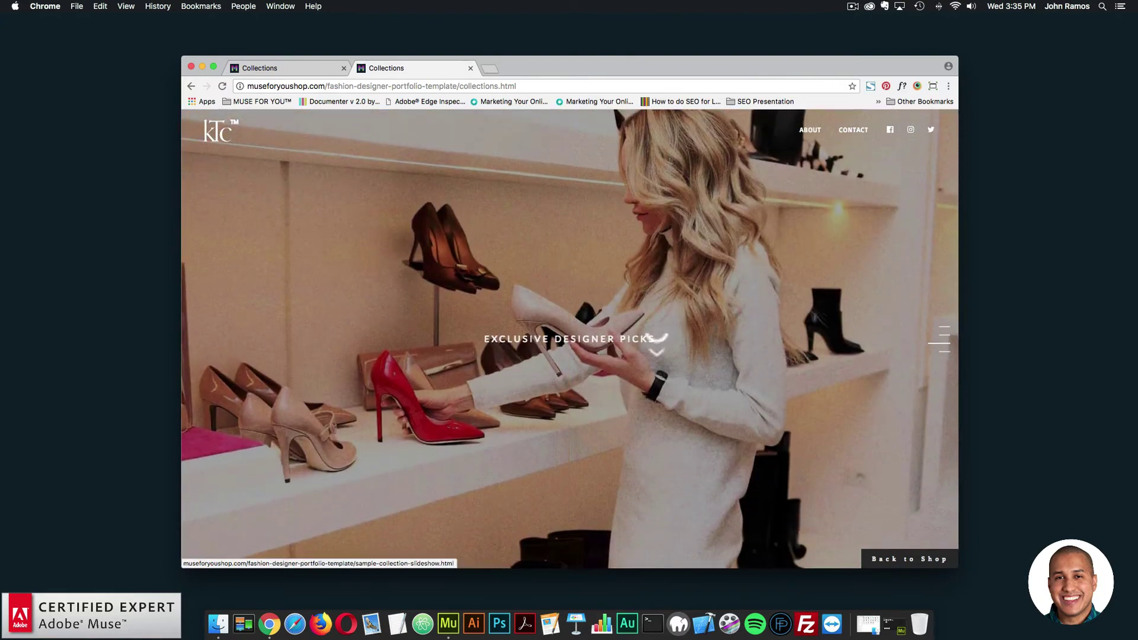
{"action": "left_click", "coordinate": [634, 332]}
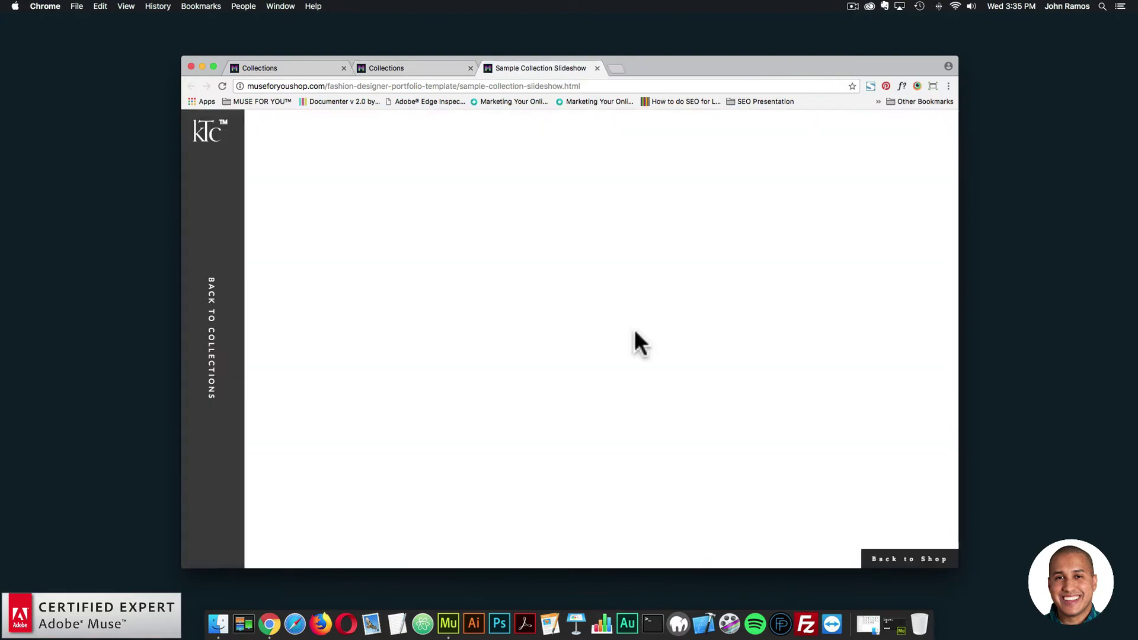
{"action": "left_click_drag", "start_coordinate": [610, 337], "coordinate": [399, 350]}
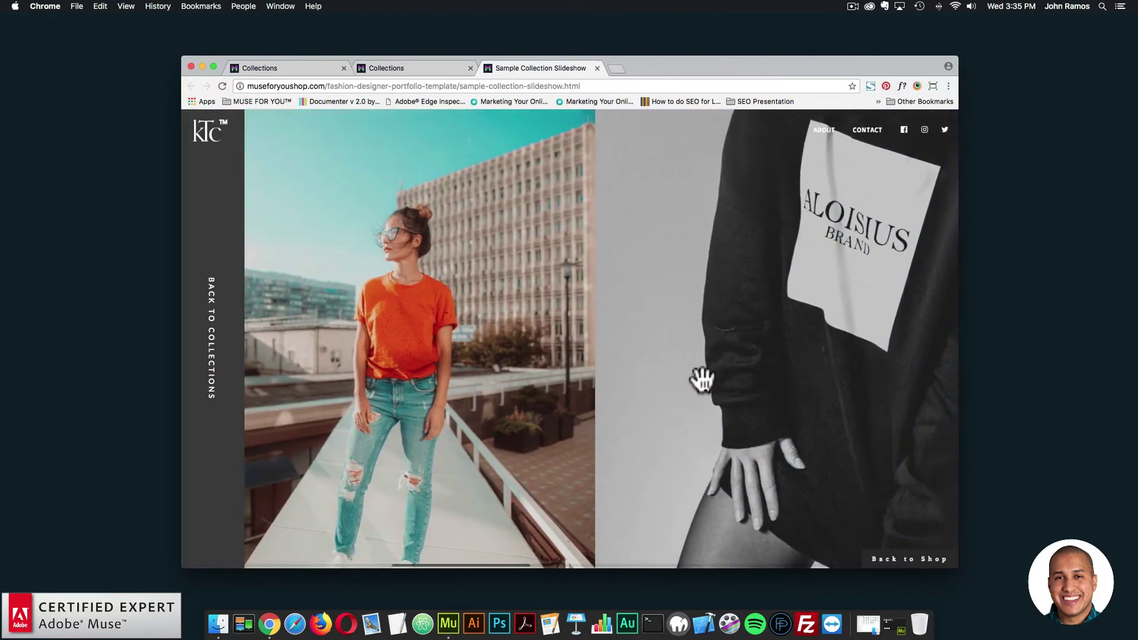
{"action": "left_click_drag", "start_coordinate": [714, 379], "coordinate": [526, 391]}
{"action": "left_click_drag", "start_coordinate": [695, 336], "coordinate": [607, 348]}
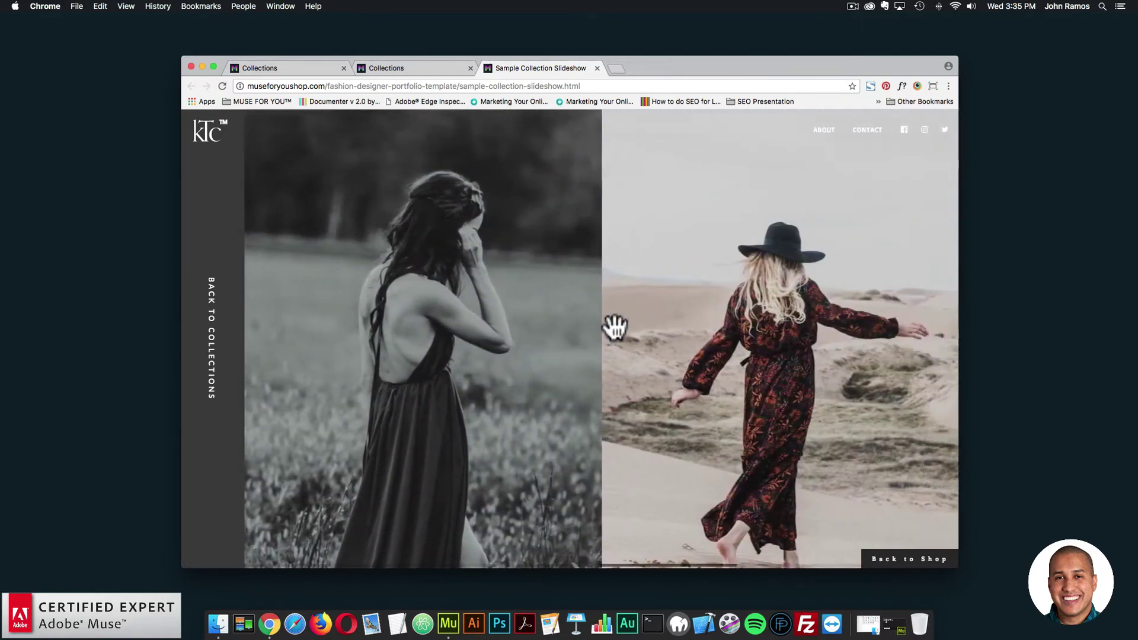
{"action": "left_click_drag", "start_coordinate": [637, 343], "coordinate": [594, 341]}
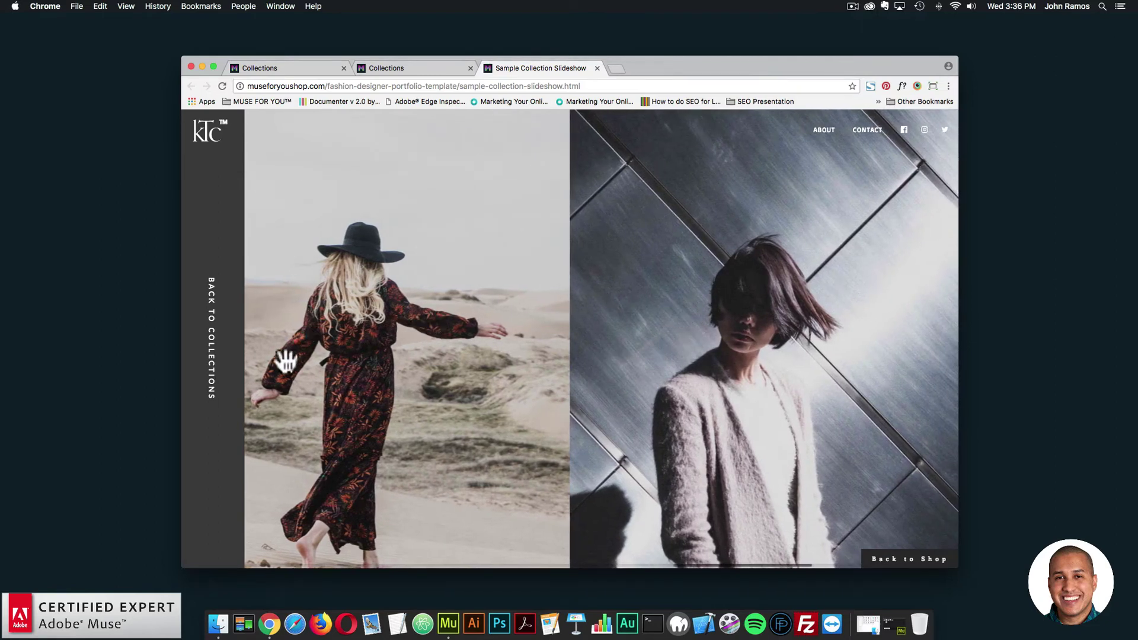
{"action": "left_click", "coordinate": [210, 363]}
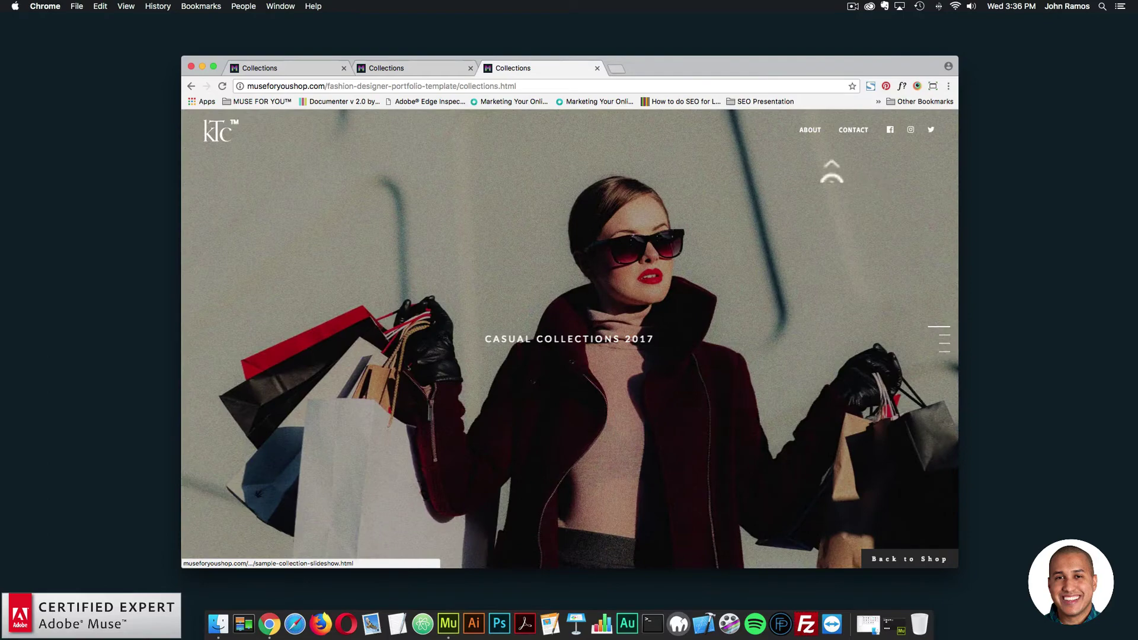
Open the About page and review its designer banner, Atelier, FAQs and footer
{"action": "left_click", "coordinate": [809, 131]}
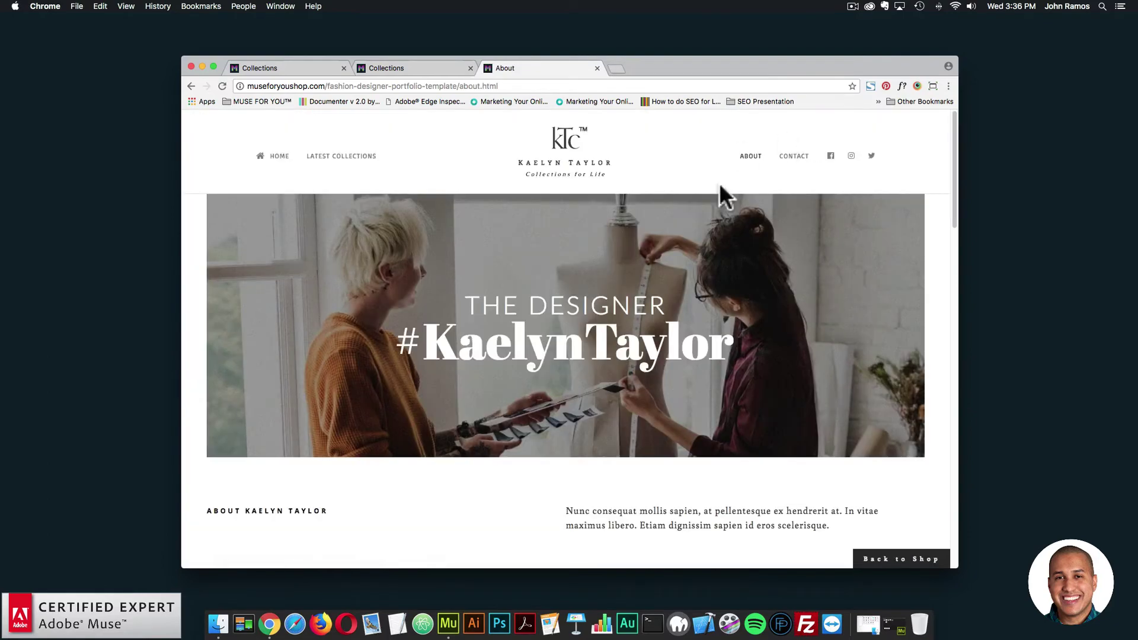
{"action": "scroll", "coordinate": [666, 305], "scroll_direction": "down", "scroll_amount": 3}
{"action": "scroll", "coordinate": [652, 323], "scroll_direction": "down", "scroll_amount": 10}
{"action": "scroll", "coordinate": [805, 287], "scroll_direction": "up", "scroll_amount": 5}
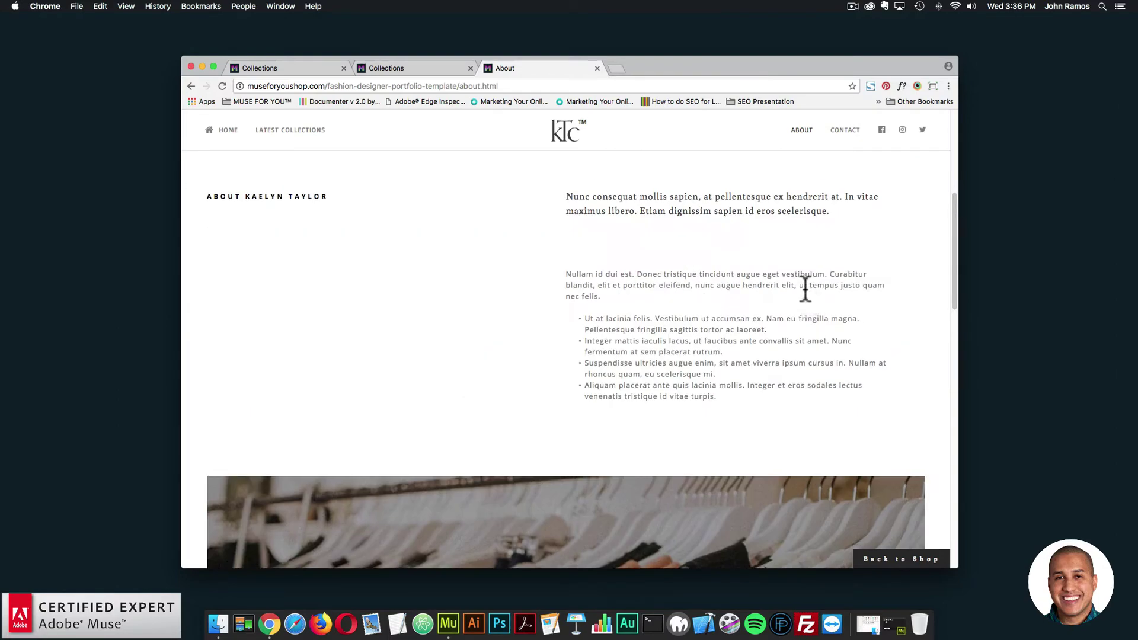
{"action": "scroll", "coordinate": [477, 390], "scroll_direction": "up", "scroll_amount": 5}
{"action": "scroll", "coordinate": [602, 386], "scroll_direction": "down", "scroll_amount": 8}
{"action": "scroll", "coordinate": [573, 344], "scroll_direction": "down", "scroll_amount": 8}
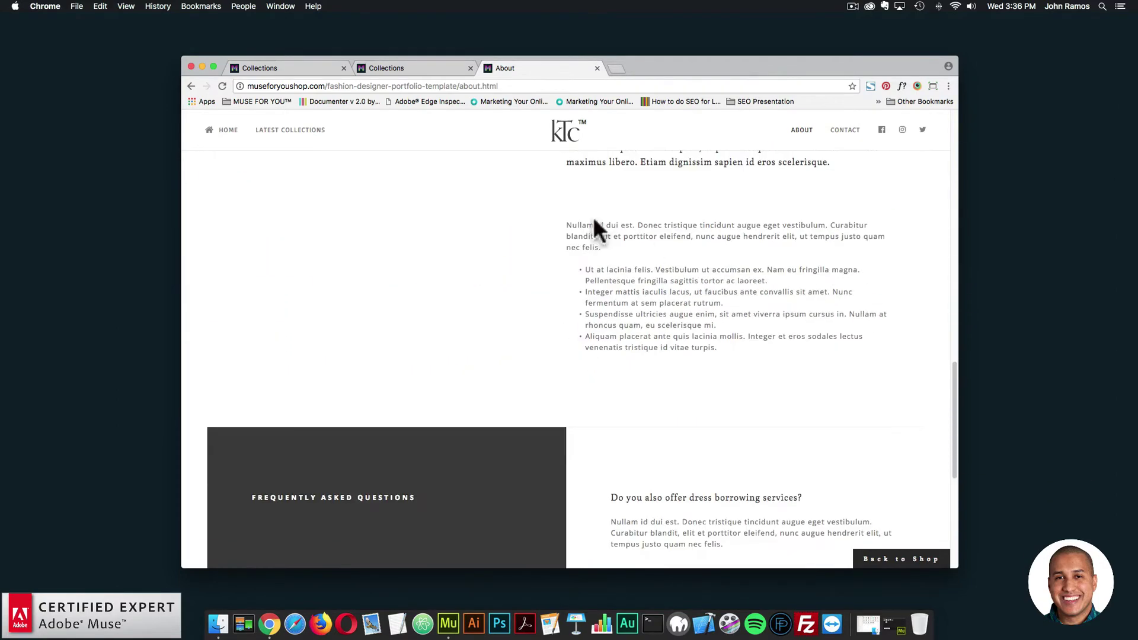
{"action": "scroll", "coordinate": [564, 292], "scroll_direction": "up", "scroll_amount": 3}
{"action": "scroll", "coordinate": [582, 300], "scroll_direction": "down", "scroll_amount": 6}
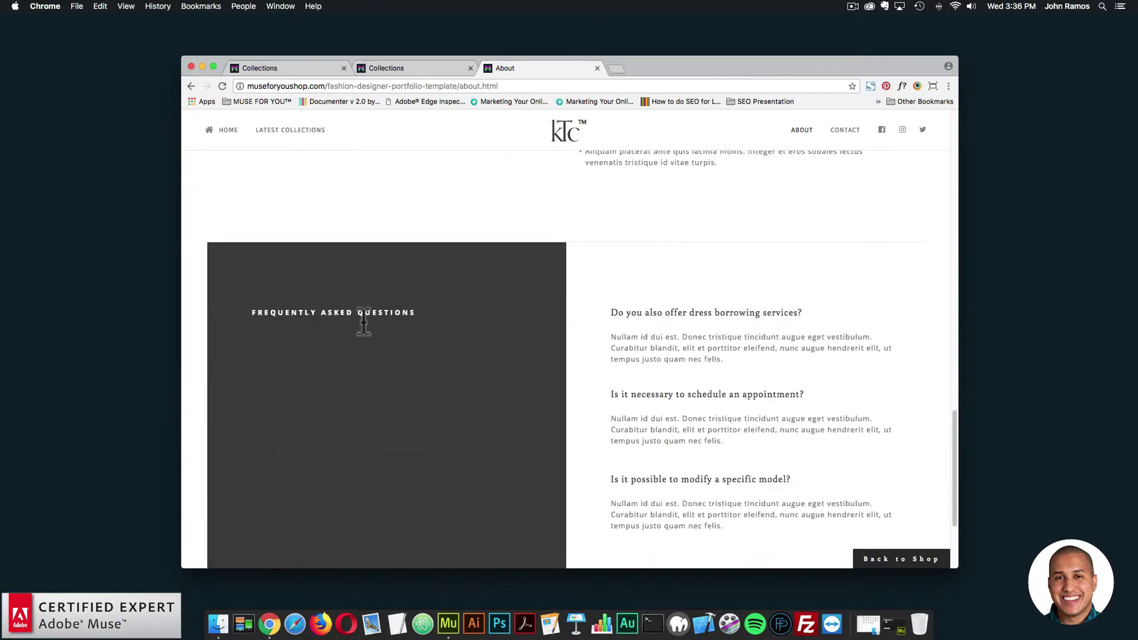
{"action": "scroll", "coordinate": [632, 339], "scroll_direction": "down", "scroll_amount": 2}
{"action": "scroll", "coordinate": [495, 297], "scroll_direction": "down", "scroll_amount": 1}
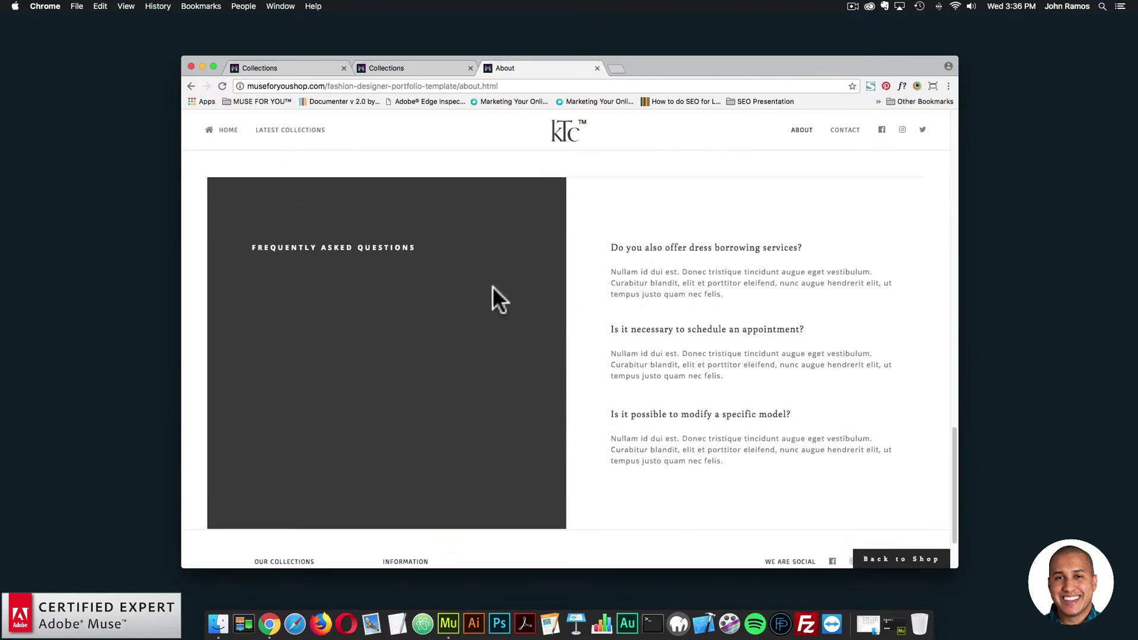
{"action": "scroll", "coordinate": [546, 267], "scroll_direction": "down", "scroll_amount": 3}
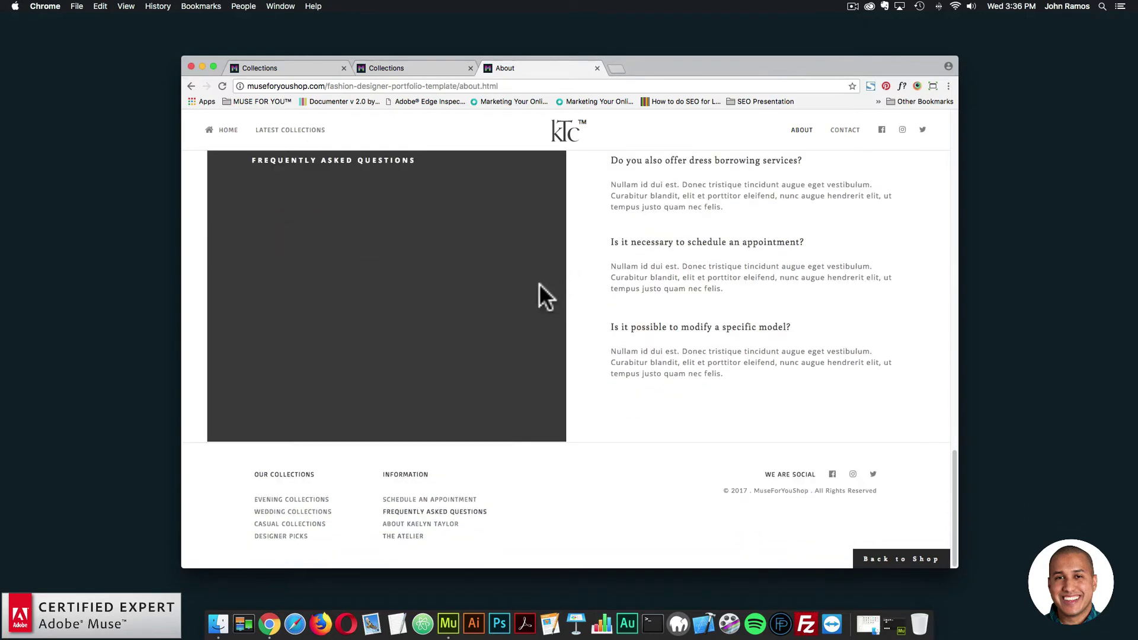
{"action": "scroll", "coordinate": [539, 283], "scroll_direction": "up", "scroll_amount": 20}
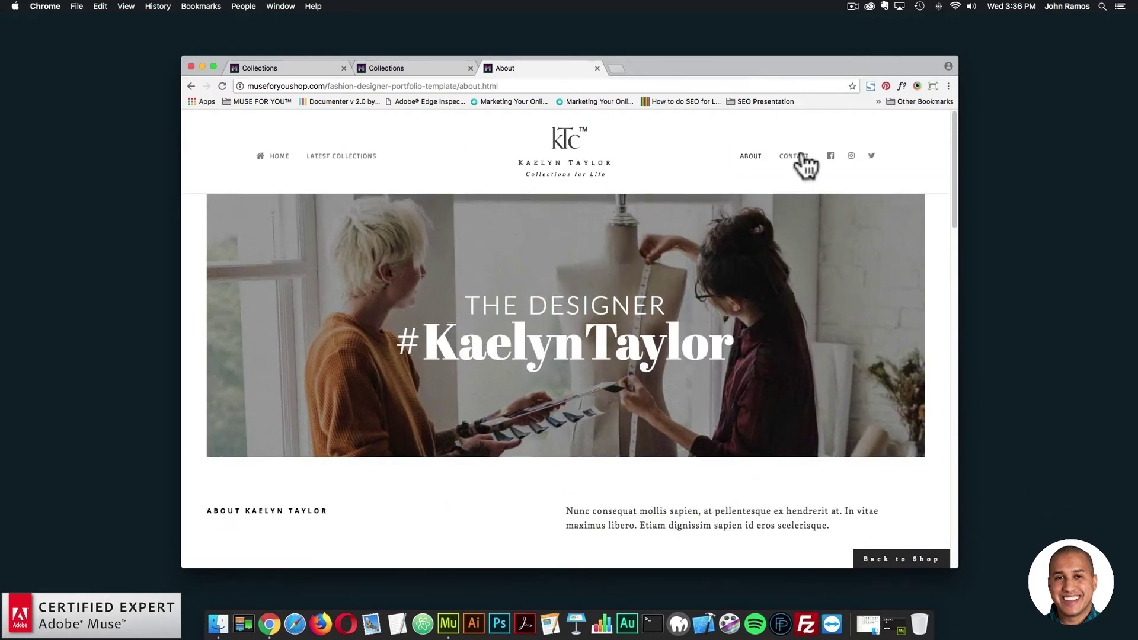
Open the Contact page and review its Meadow Drive intro and Inquiries sections
{"action": "left_click", "coordinate": [794, 155]}
{"action": "scroll", "coordinate": [630, 296], "scroll_direction": "down", "scroll_amount": 3}
{"action": "scroll", "coordinate": [631, 296], "scroll_direction": "down", "scroll_amount": 2}
{"action": "scroll", "coordinate": [641, 297], "scroll_direction": "up", "scroll_amount": 5}
{"action": "scroll", "coordinate": [474, 292], "scroll_direction": "down", "scroll_amount": 4}
{"action": "scroll", "coordinate": [485, 302], "scroll_direction": "down", "scroll_amount": 5}
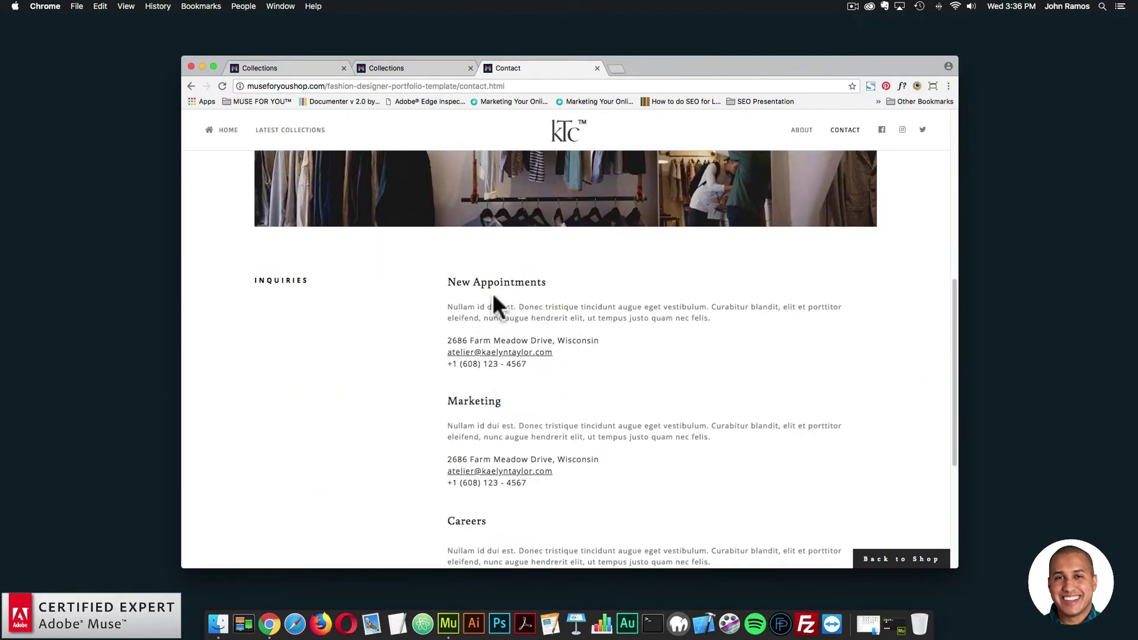
{"action": "scroll", "coordinate": [529, 381], "scroll_direction": "down", "scroll_amount": 2}
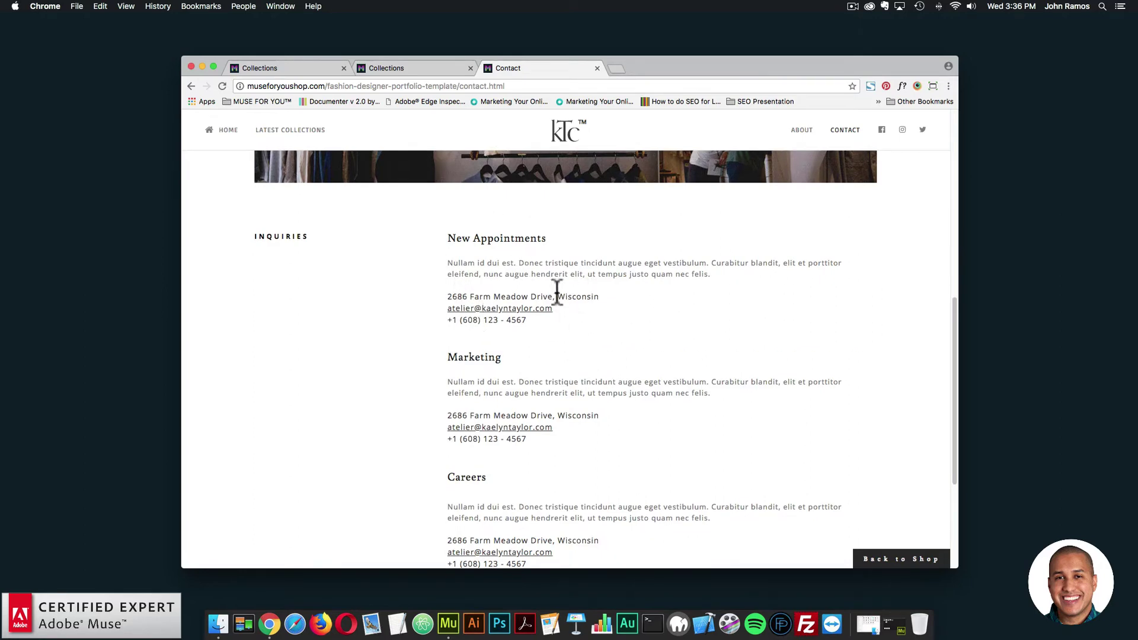
{"action": "scroll", "coordinate": [521, 310], "scroll_direction": "down", "scroll_amount": 4}
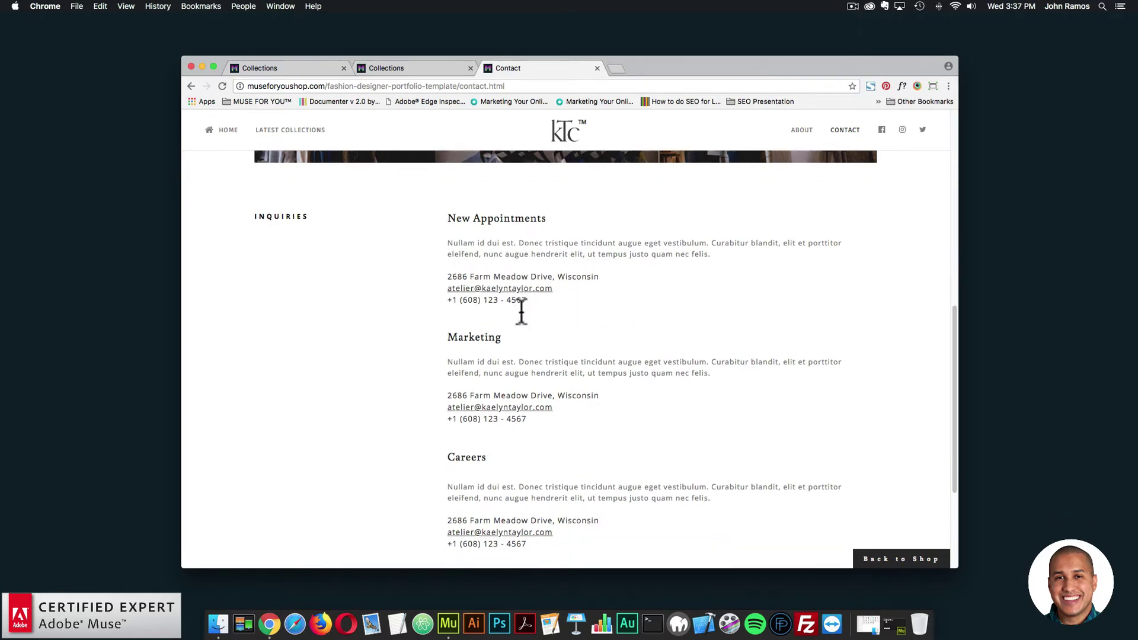
{"action": "scroll", "coordinate": [488, 400], "scroll_direction": "down", "scroll_amount": 4}
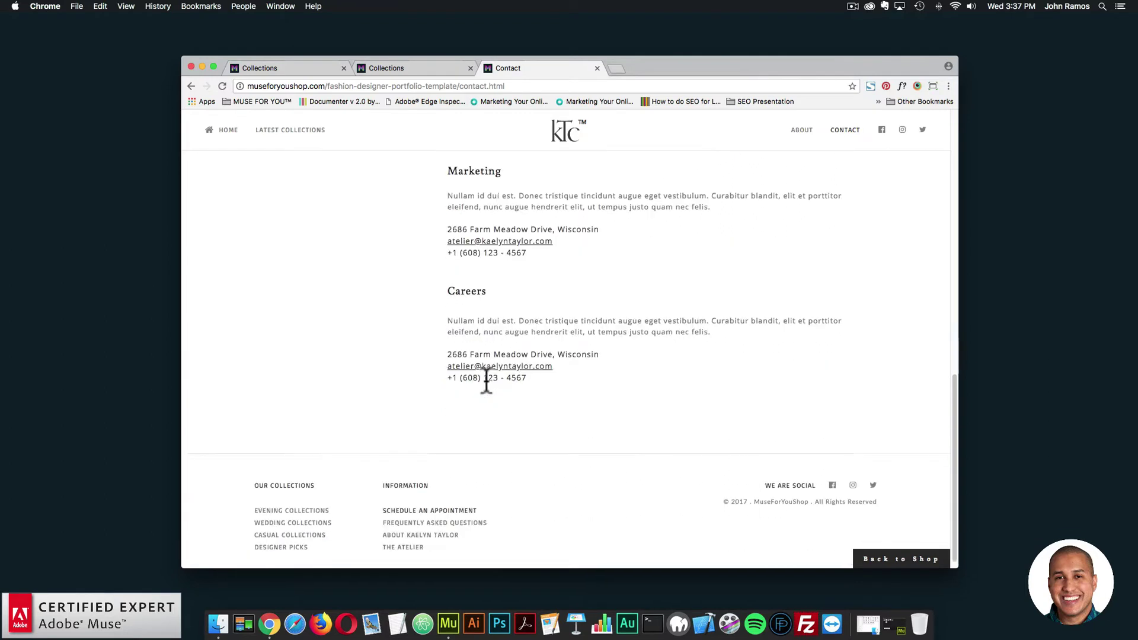
{"action": "scroll", "coordinate": [524, 461], "scroll_direction": "up", "scroll_amount": 7}
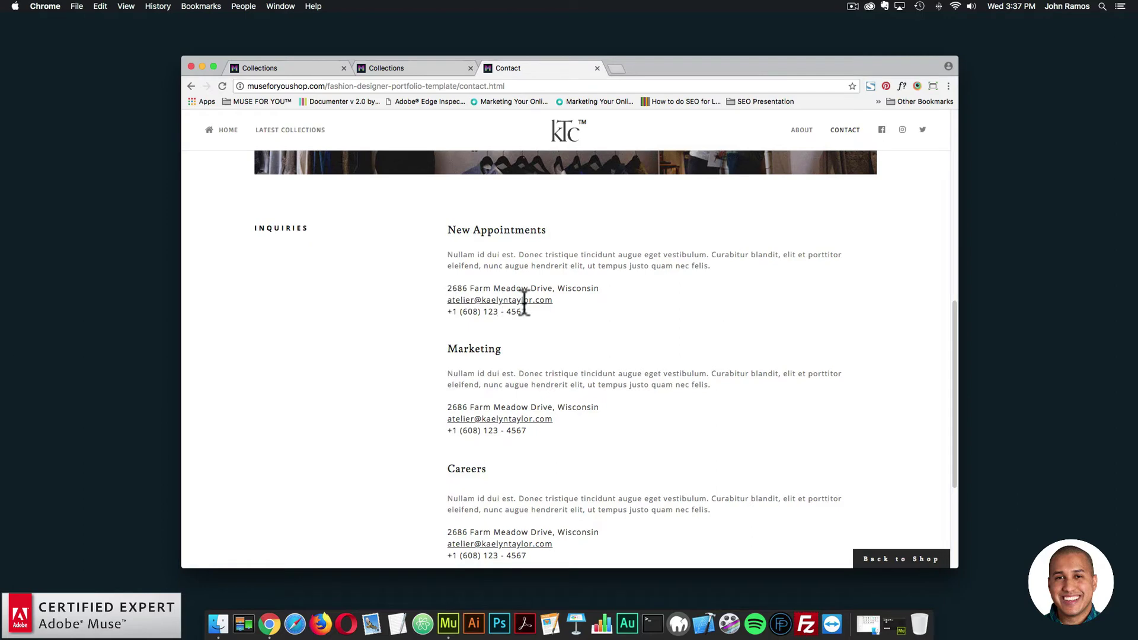
{"action": "scroll", "coordinate": [555, 307], "scroll_direction": "down", "scroll_amount": 7}
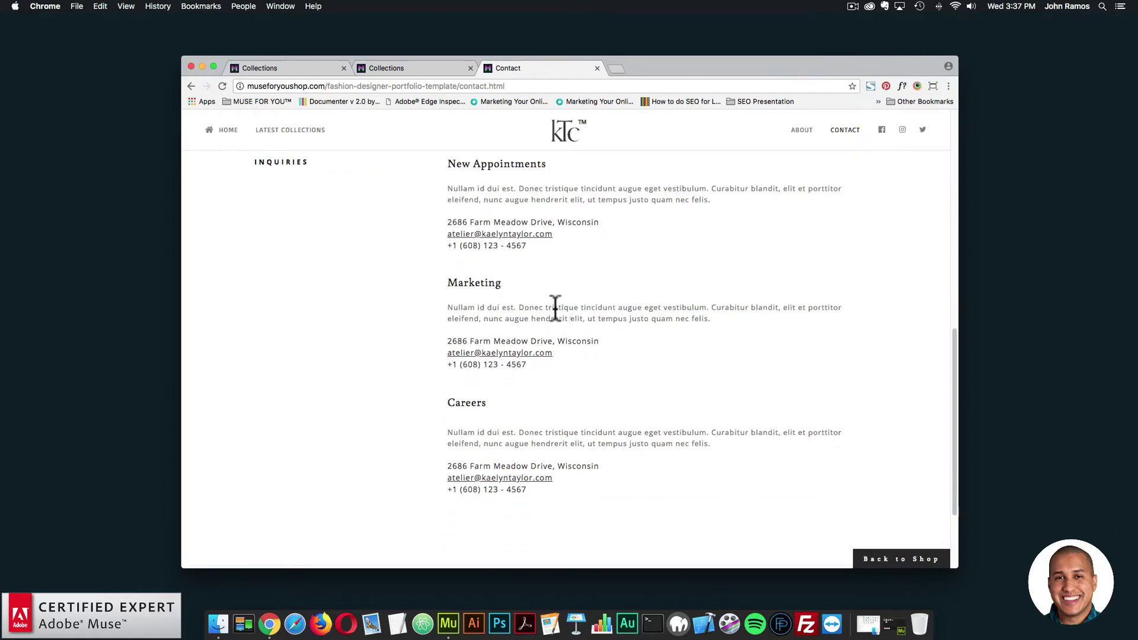
{"action": "scroll", "coordinate": [575, 360], "scroll_direction": "up", "scroll_amount": 20}
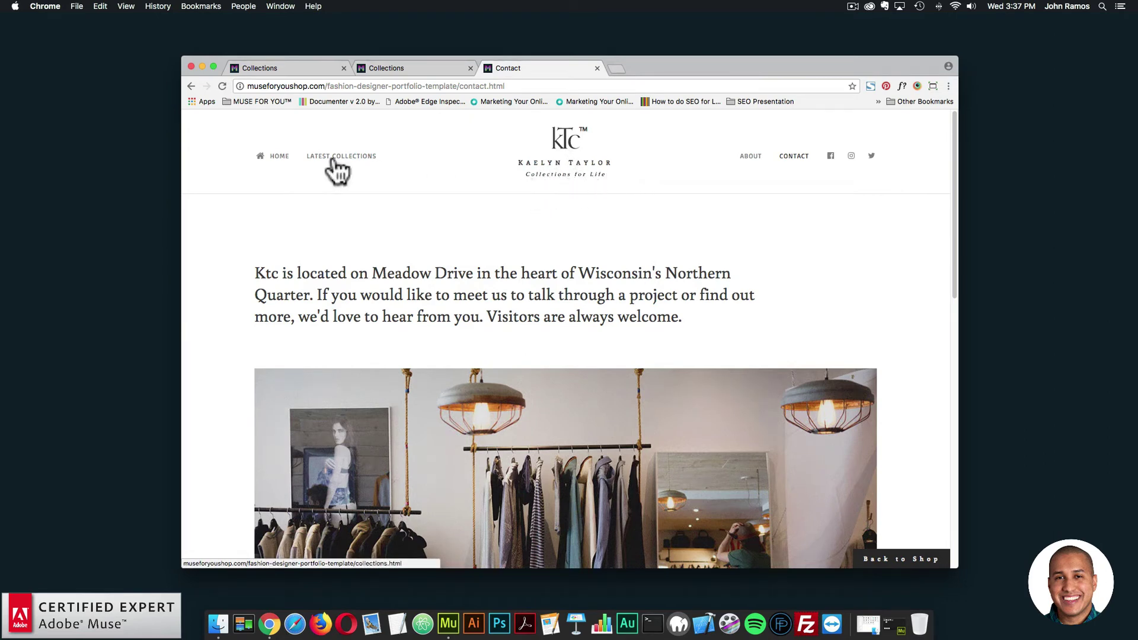
Return to the template's home page and scroll its hero
{"action": "left_click", "coordinate": [268, 156]}
{"action": "scroll", "coordinate": [462, 214], "scroll_direction": "down", "scroll_amount": 1}
{"action": "scroll", "coordinate": [481, 213], "scroll_direction": "down", "scroll_amount": 3}
{"action": "scroll", "coordinate": [483, 224], "scroll_direction": "up", "scroll_amount": 3}
View the latest collections slideshow, go back home, and open a blank tab
{"action": "left_click", "coordinate": [521, 329]}
{"action": "scroll", "coordinate": [703, 341], "scroll_direction": "down", "scroll_amount": 2}
{"action": "scroll", "coordinate": [569, 341], "scroll_direction": "down", "scroll_amount": 1}
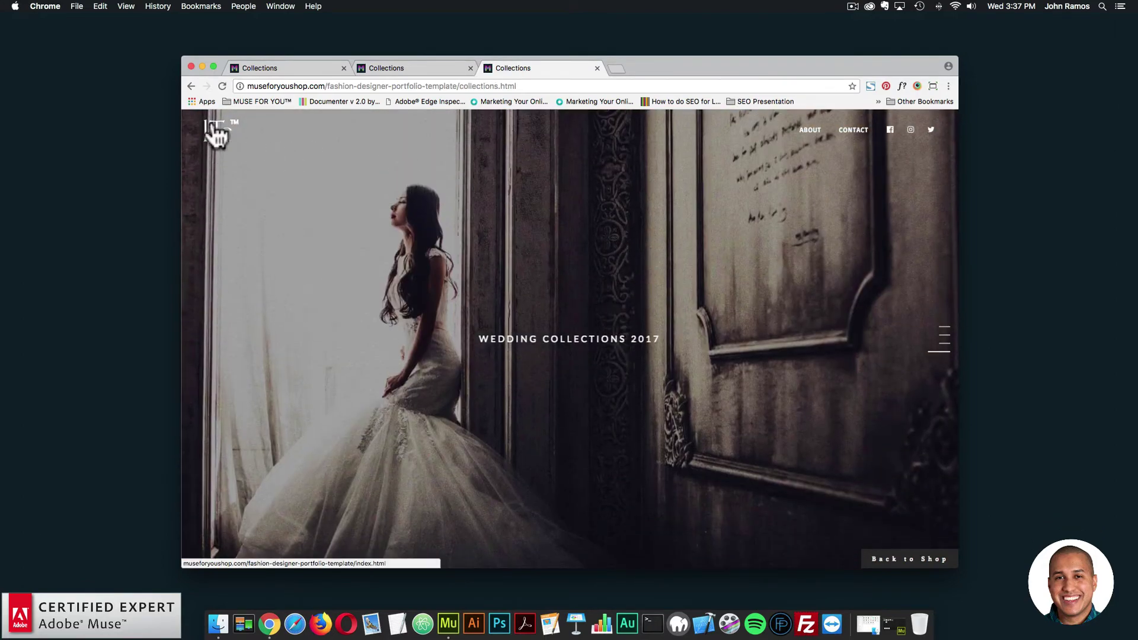
{"action": "left_click", "coordinate": [217, 135]}
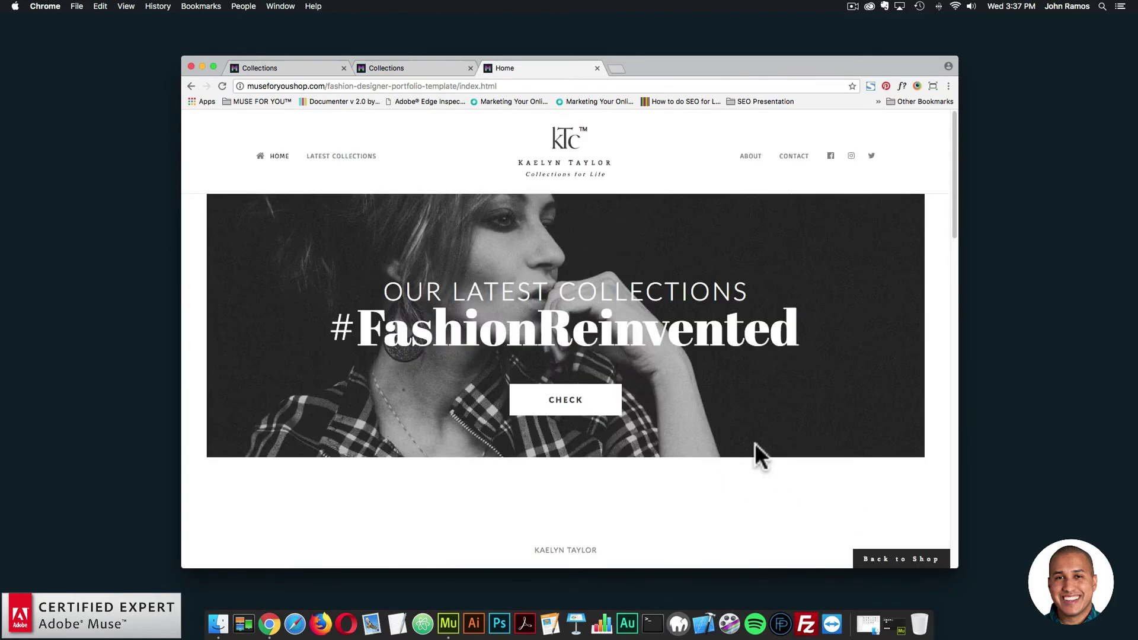
{"action": "left_click", "coordinate": [616, 66]}
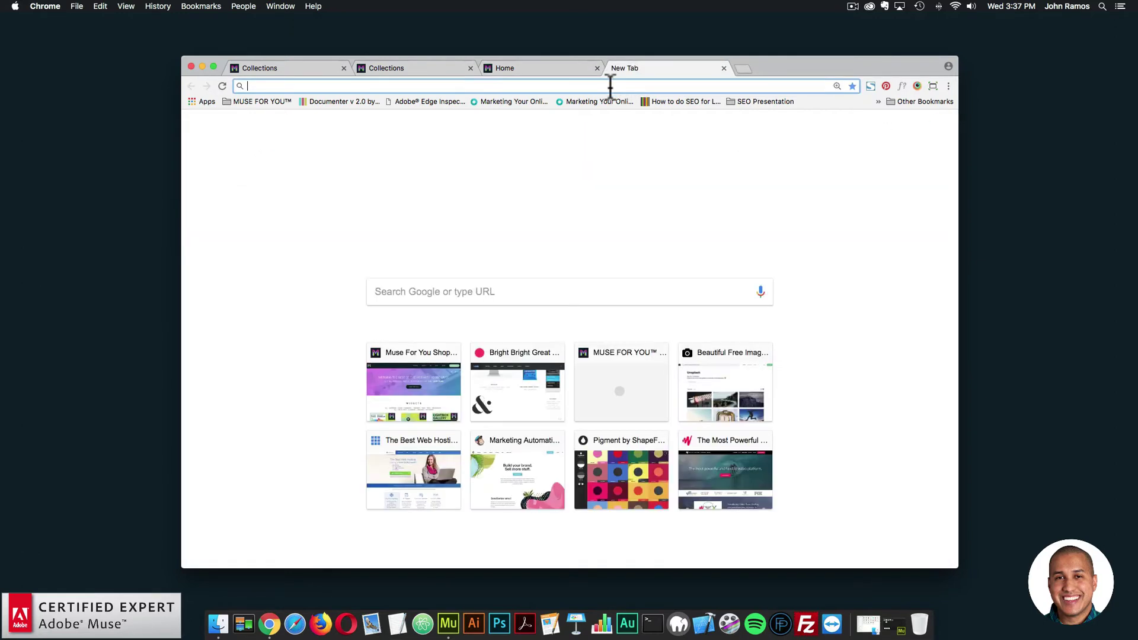
Load museforyoushop, enter the shop, and open the Fashion Designer Portfolio Template listing
{"action": "type", "text": "museforyoushop."}
{"action": "key", "text": "Return"}
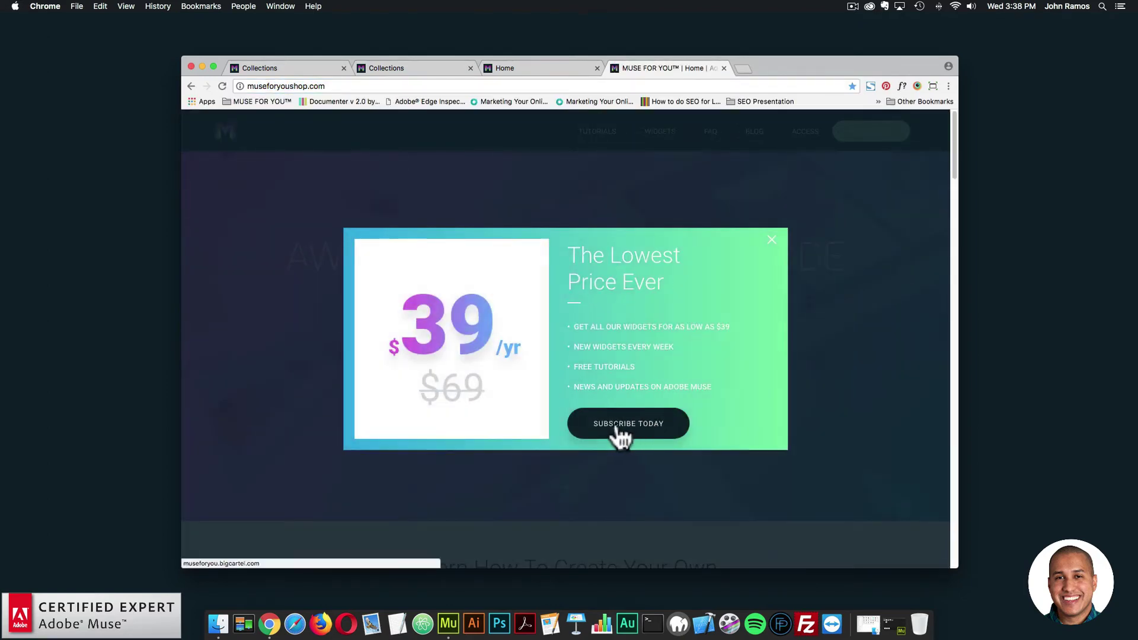
{"action": "left_click", "coordinate": [616, 426]}
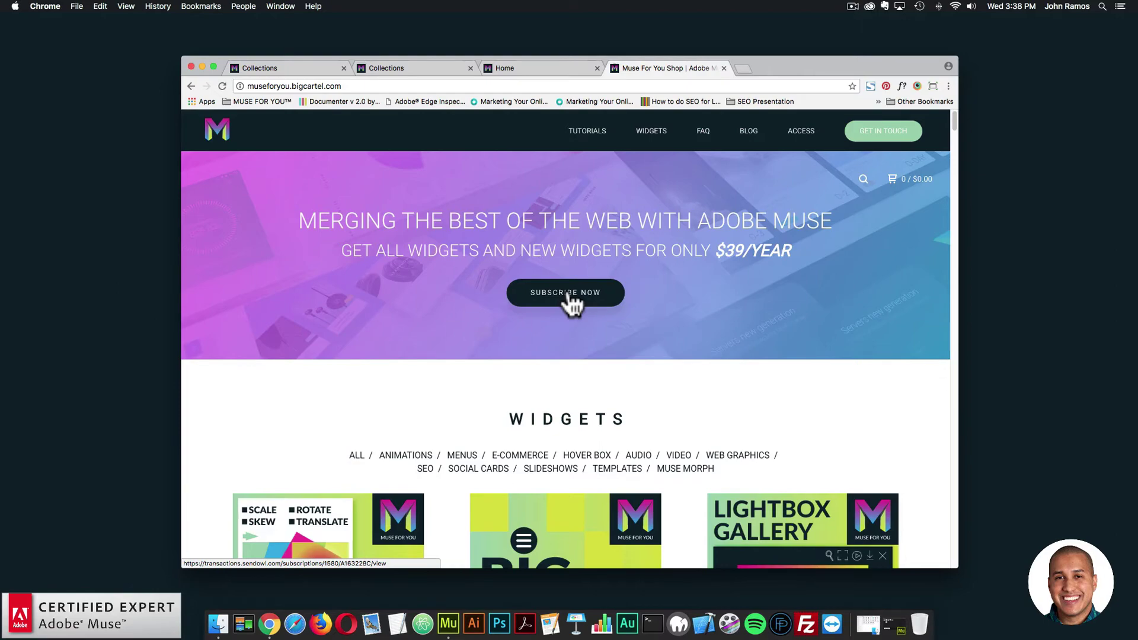
{"action": "scroll", "coordinate": [569, 299], "scroll_direction": "down", "scroll_amount": 10}
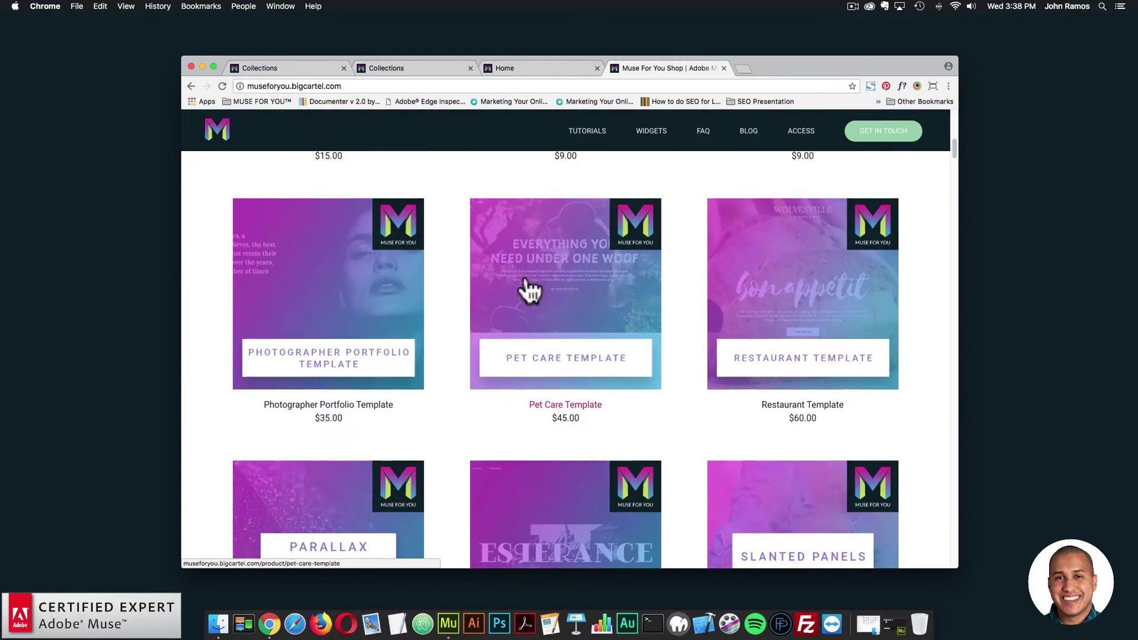
{"action": "scroll", "coordinate": [457, 290], "scroll_direction": "down", "scroll_amount": 14}
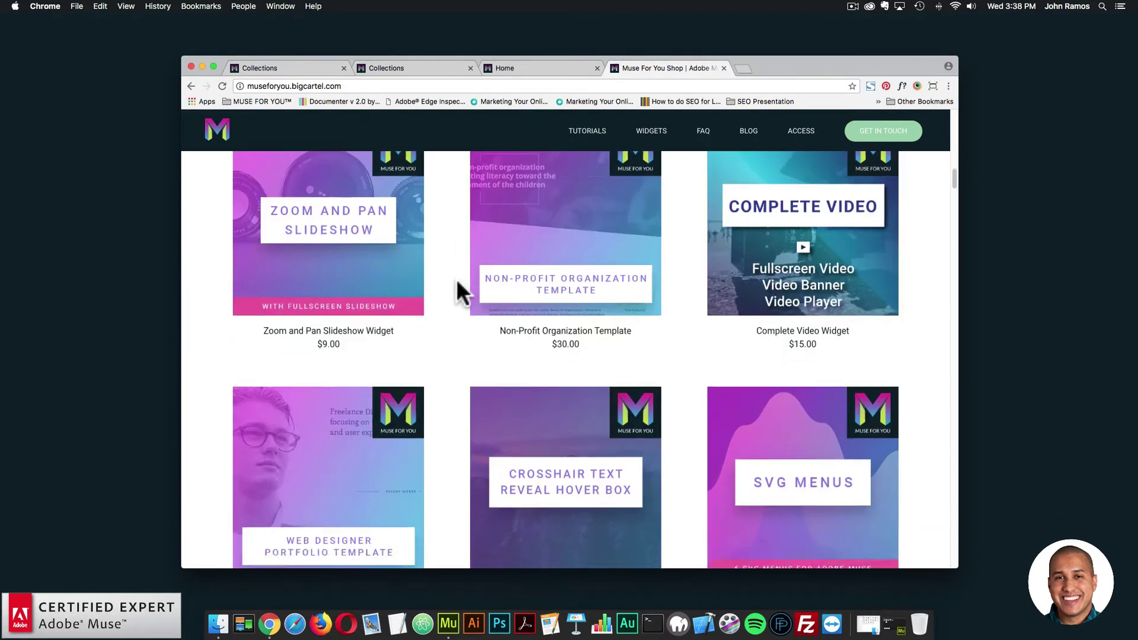
{"action": "scroll", "coordinate": [456, 291], "scroll_direction": "down", "scroll_amount": 1}
{"action": "left_click", "coordinate": [343, 403]}
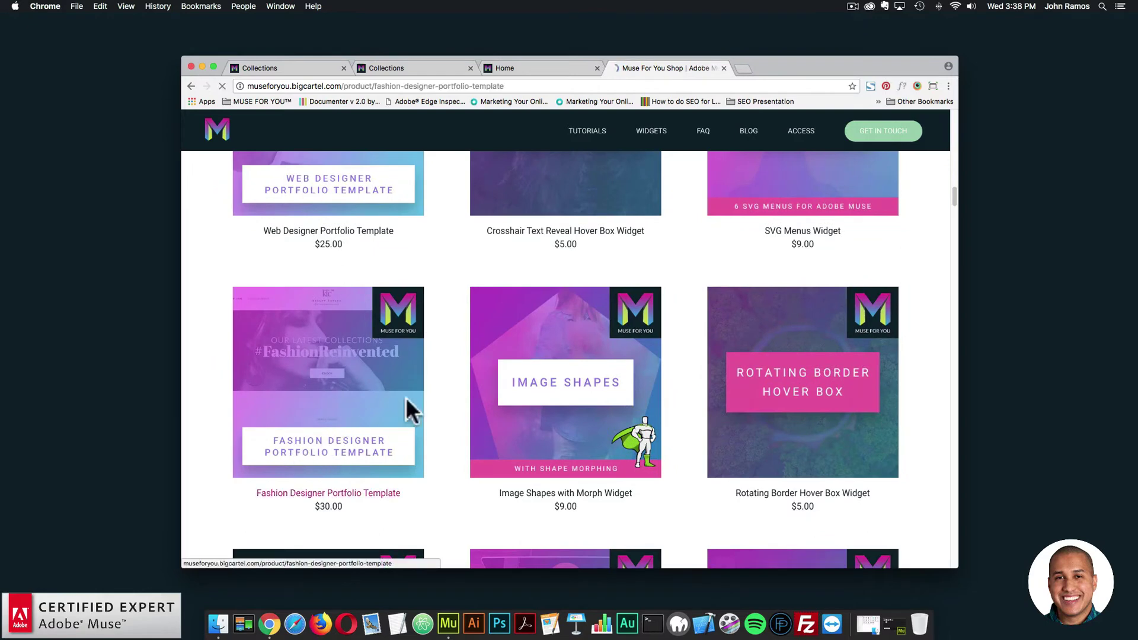
{"action": "scroll", "coordinate": [610, 383], "scroll_direction": "down", "scroll_amount": 3}
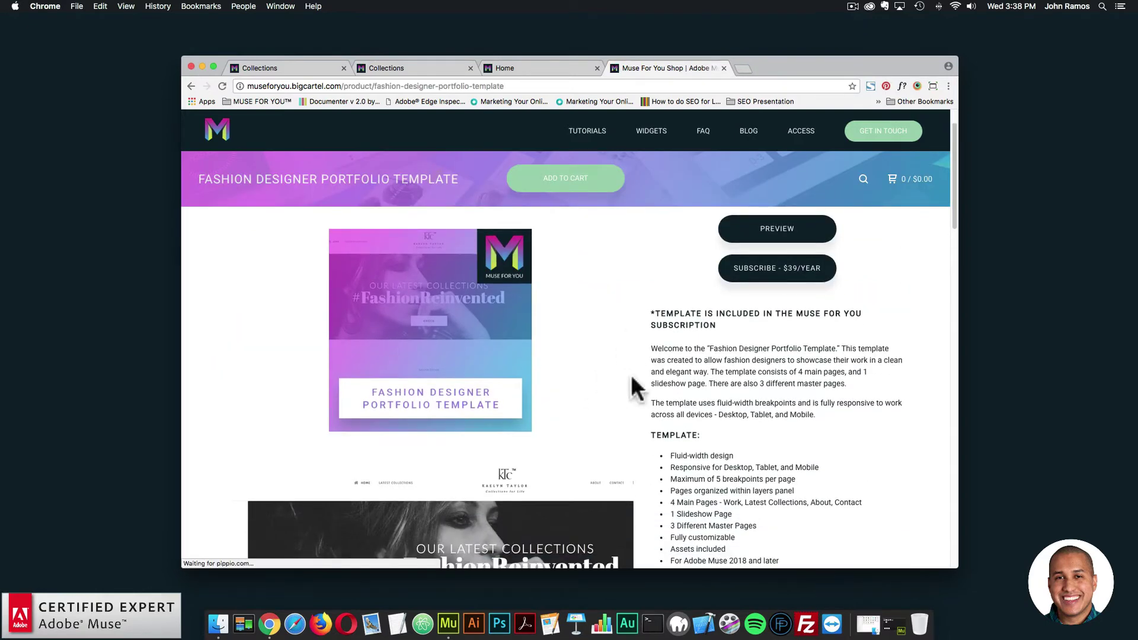
{"action": "scroll", "coordinate": [652, 370], "scroll_direction": "down", "scroll_amount": 2}
{"action": "scroll", "coordinate": [698, 359], "scroll_direction": "down", "scroll_amount": 10}
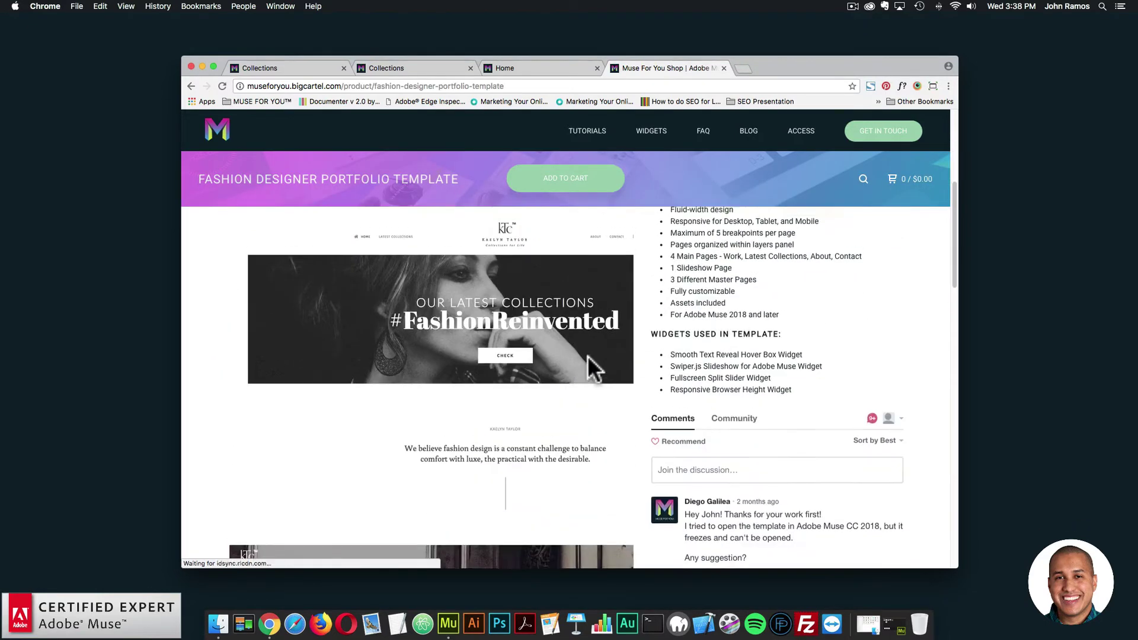
{"action": "scroll", "coordinate": [589, 363], "scroll_direction": "up", "scroll_amount": 7}
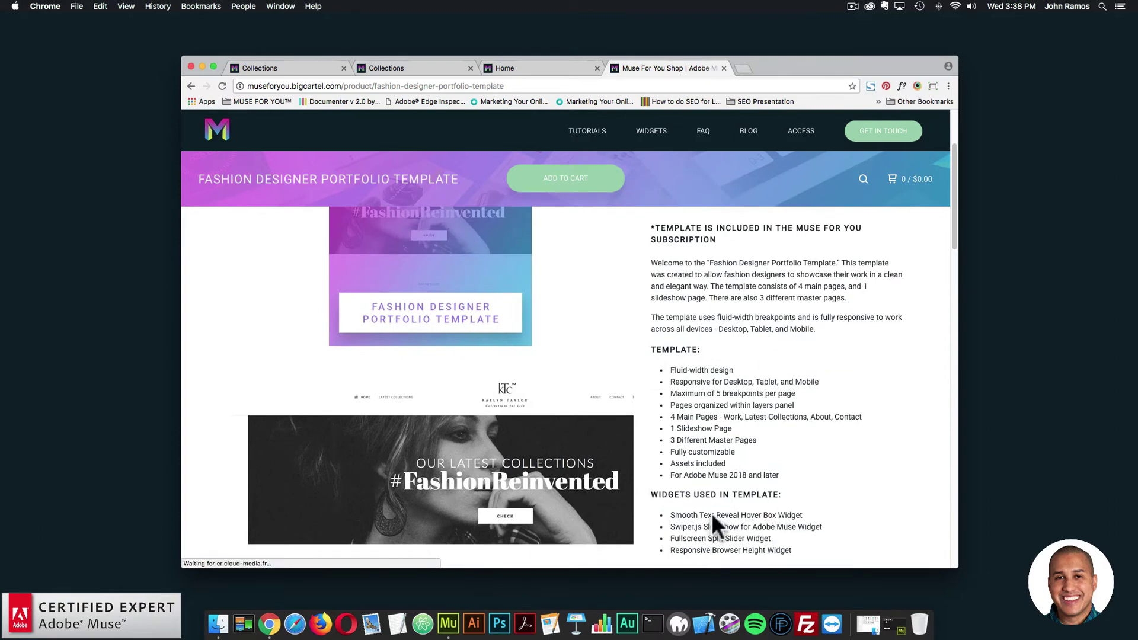
{"action": "scroll", "coordinate": [777, 492], "scroll_direction": "down", "scroll_amount": 1}
{"action": "scroll", "coordinate": [753, 439], "scroll_direction": "down", "scroll_amount": 2}
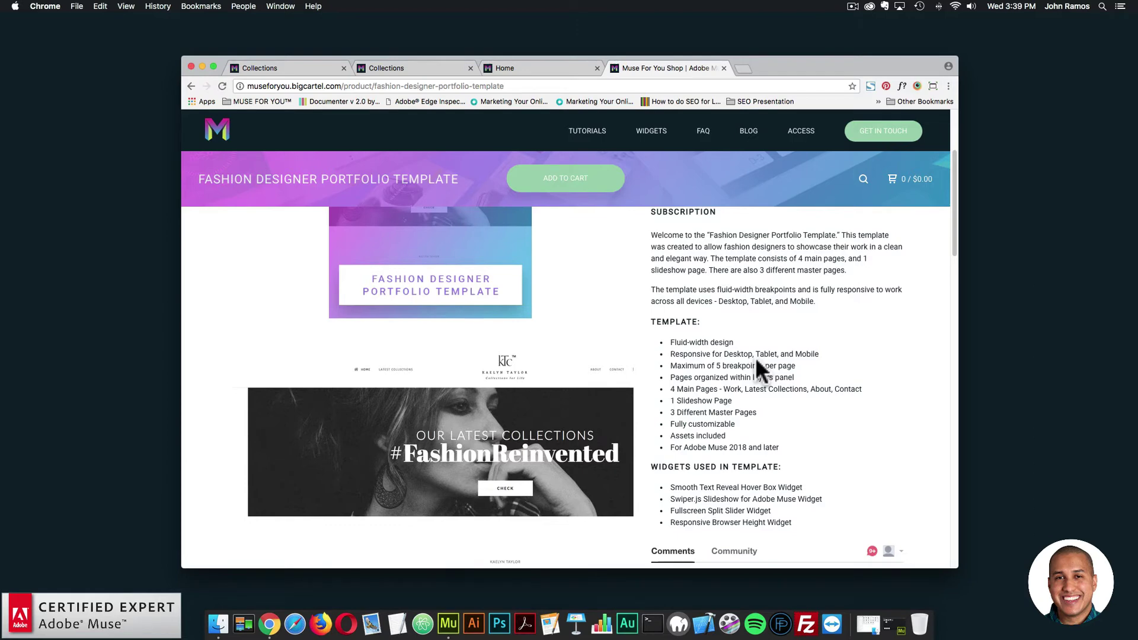
{"action": "scroll", "coordinate": [813, 431], "scroll_direction": "down", "scroll_amount": 2}
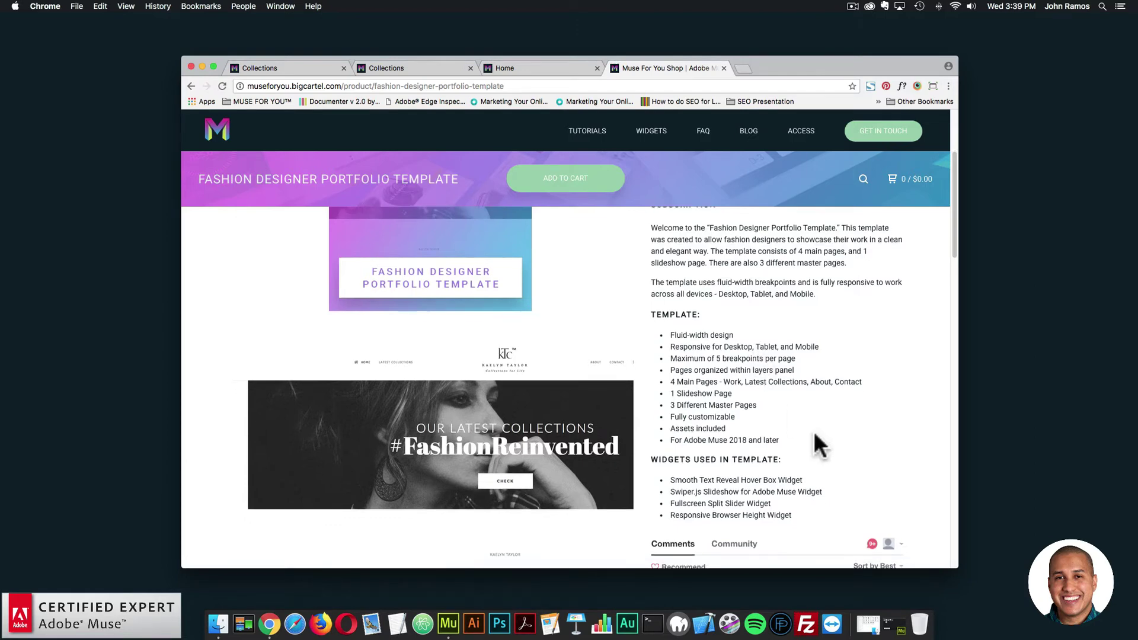
{"action": "scroll", "coordinate": [813, 443], "scroll_direction": "down", "scroll_amount": 1}
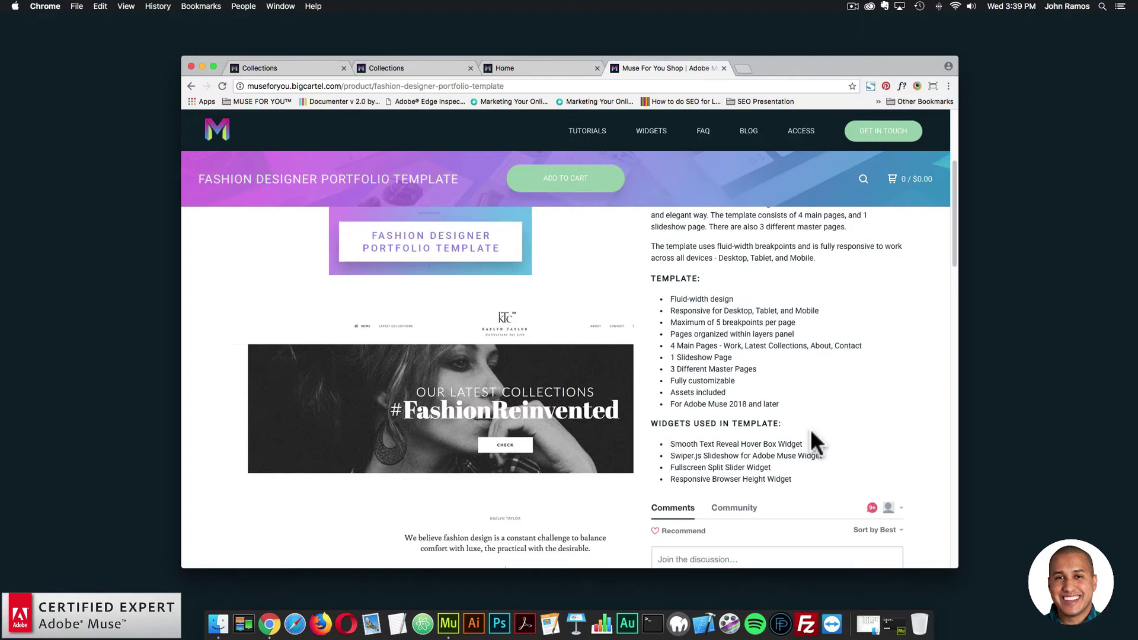
{"action": "scroll", "coordinate": [810, 429], "scroll_direction": "down", "scroll_amount": 5}
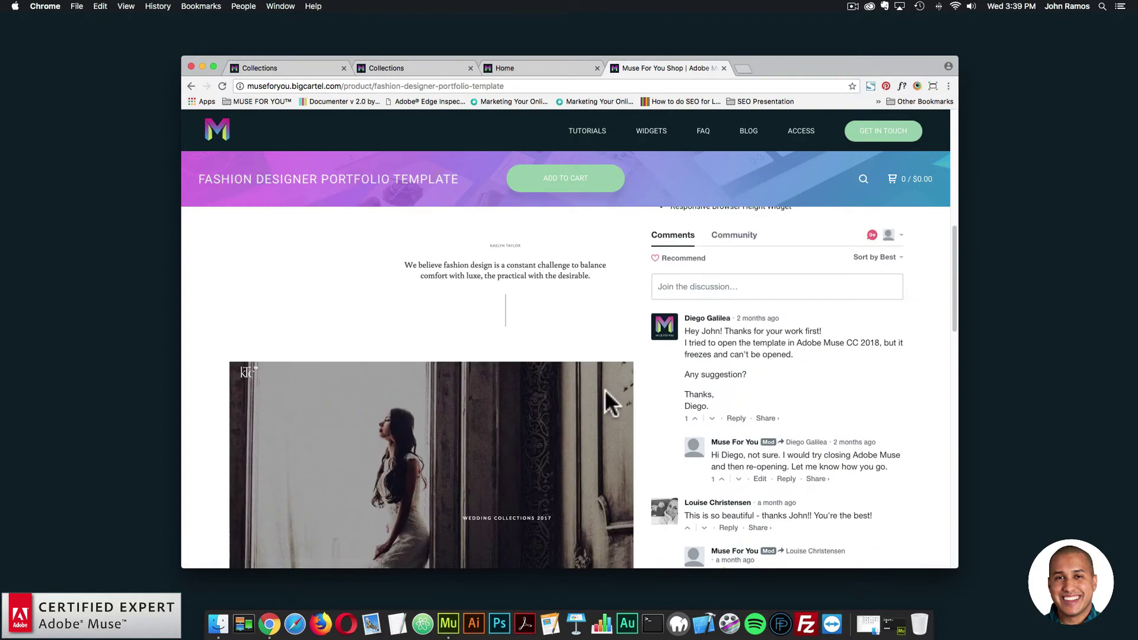
{"action": "scroll", "coordinate": [586, 403], "scroll_direction": "down", "scroll_amount": 5}
{"action": "scroll", "coordinate": [573, 415], "scroll_direction": "up", "scroll_amount": 4}
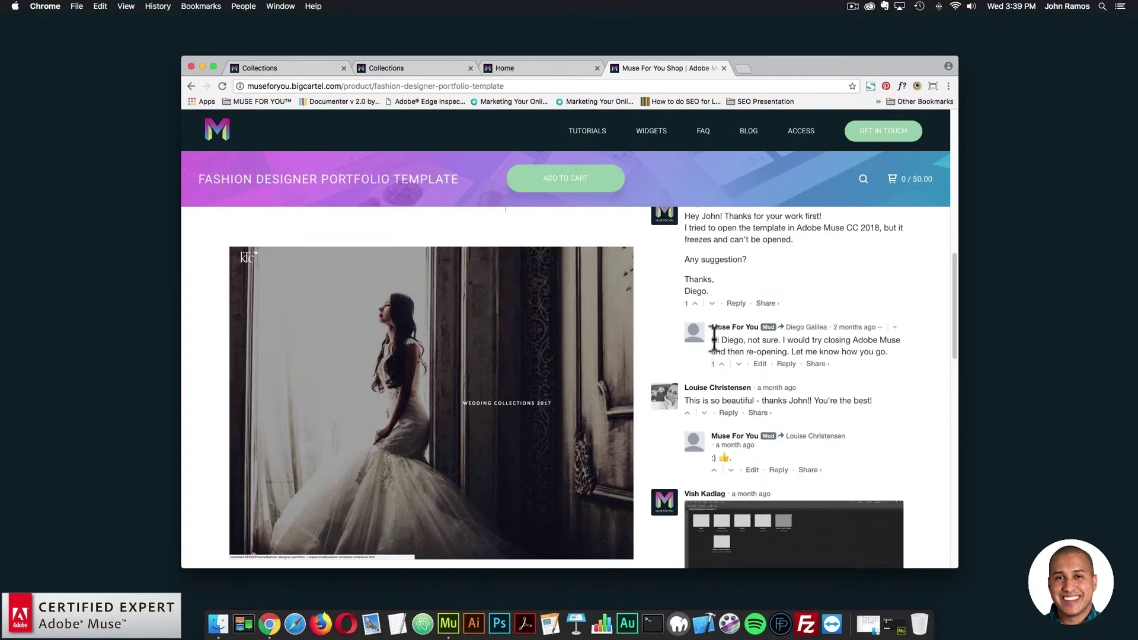
{"action": "scroll", "coordinate": [642, 364], "scroll_direction": "up", "scroll_amount": 2}
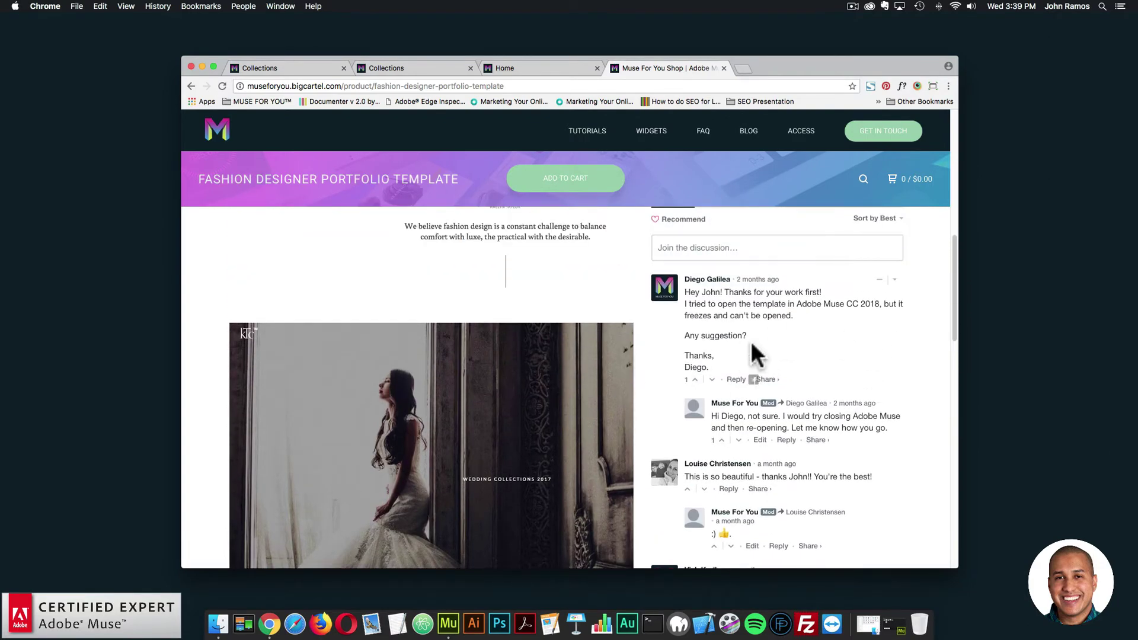
{"action": "scroll", "coordinate": [741, 341], "scroll_direction": "up", "scroll_amount": 3}
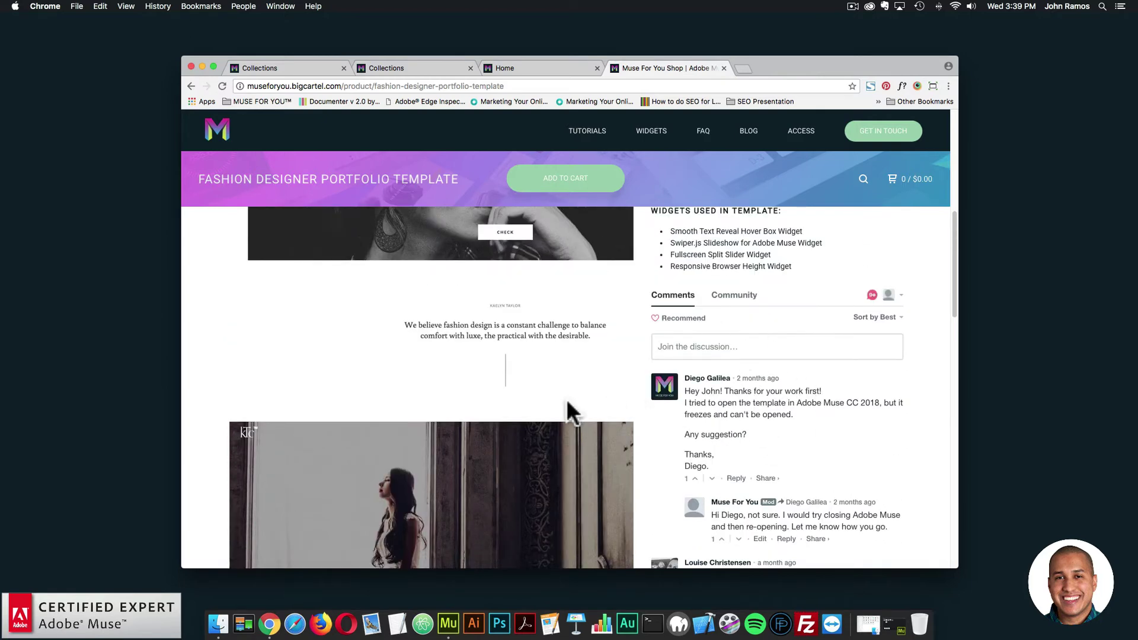
{"action": "scroll", "coordinate": [793, 355], "scroll_direction": "up", "scroll_amount": 1}
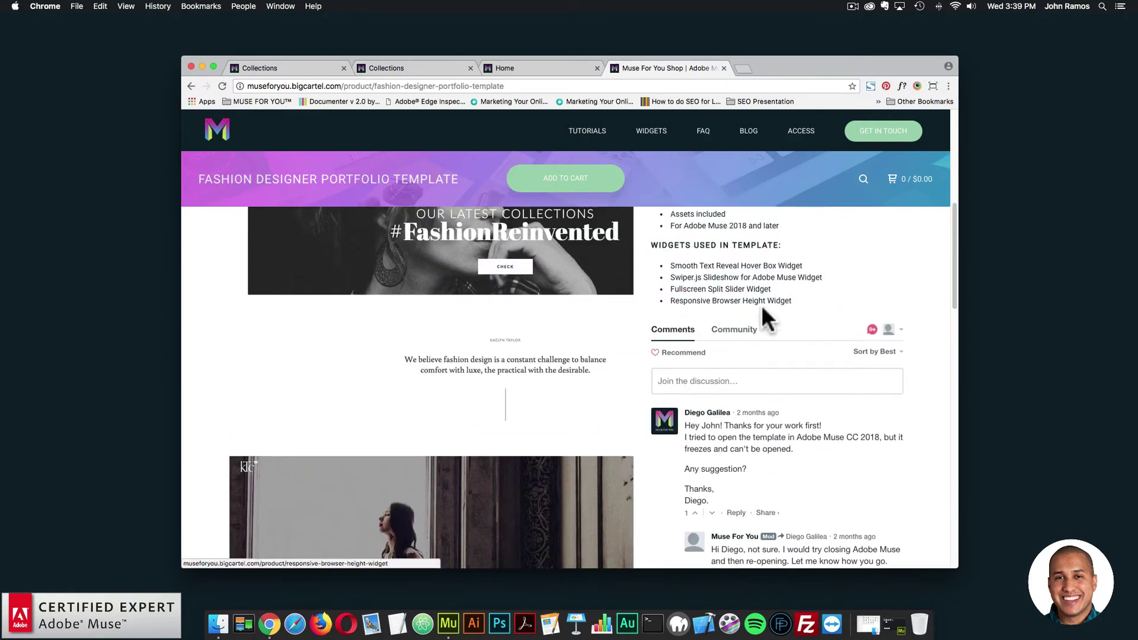
{"action": "scroll", "coordinate": [556, 336], "scroll_direction": "up", "scroll_amount": 1}
{"action": "scroll", "coordinate": [559, 336], "scroll_direction": "down", "scroll_amount": 2}
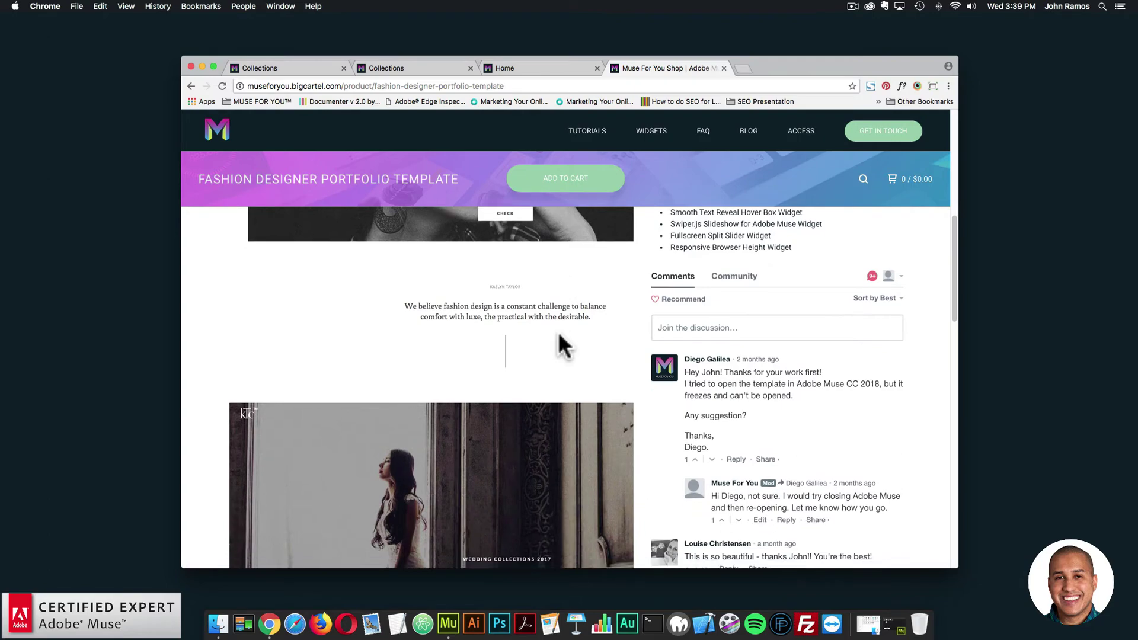
{"action": "scroll", "coordinate": [557, 333], "scroll_direction": "up", "scroll_amount": 3}
{"action": "scroll", "coordinate": [555, 342], "scroll_direction": "down", "scroll_amount": 10}
{"action": "scroll", "coordinate": [554, 343], "scroll_direction": "up", "scroll_amount": 15}
Load sizzy.co in a new browser tab
{"action": "left_click", "coordinate": [742, 69]}
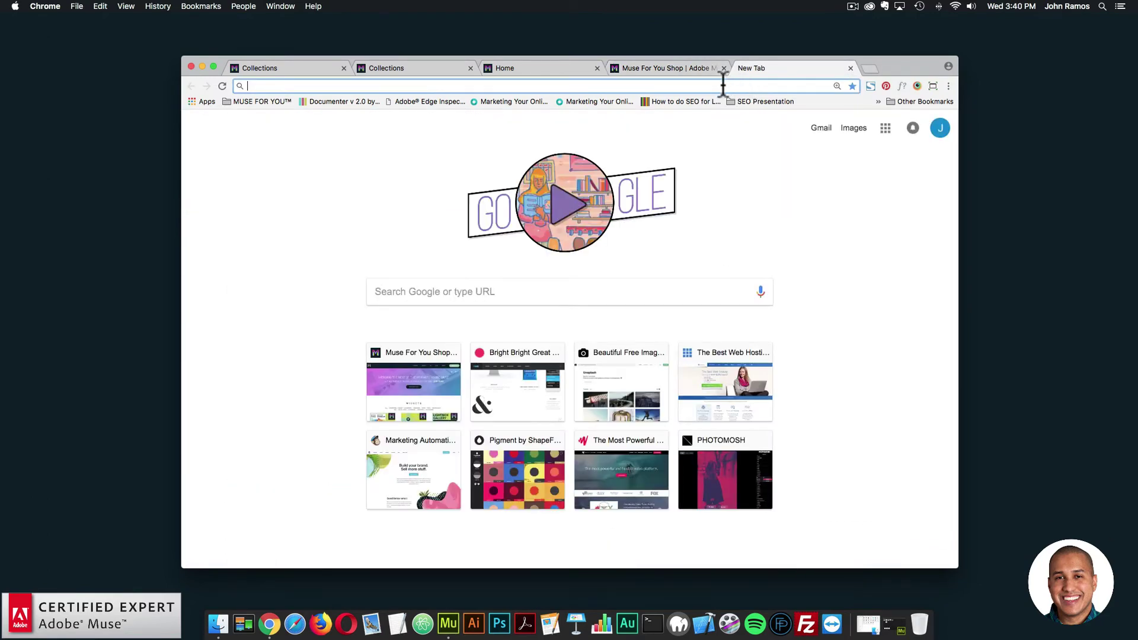
{"action": "type", "text": "sizzy.co"}
{"action": "key", "text": "Return"}
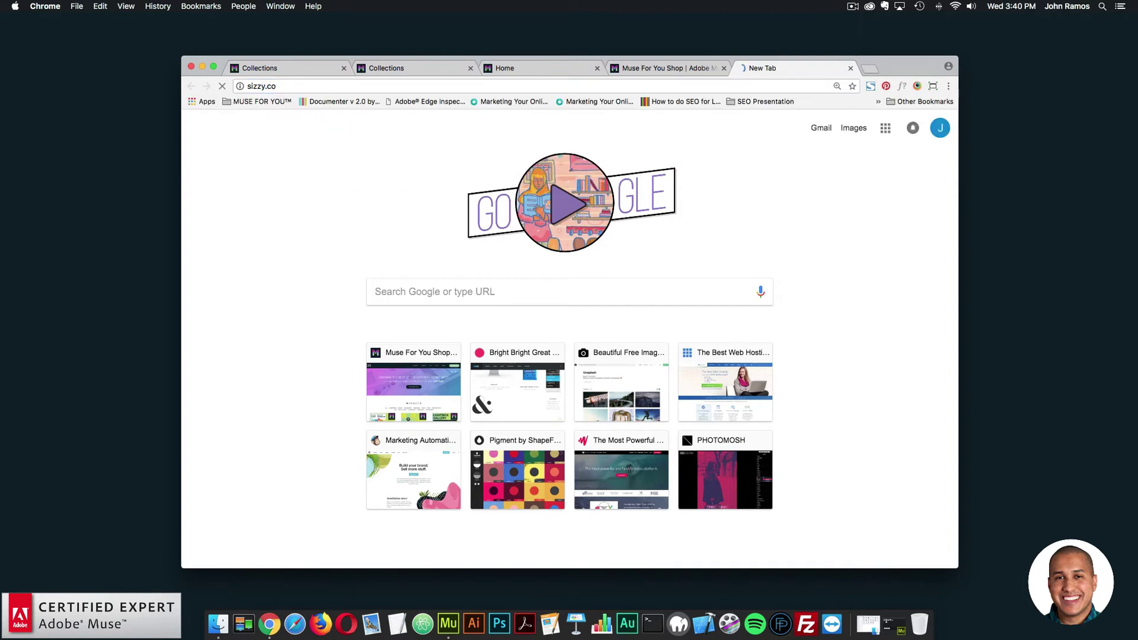
Copy the template's live preview URL from the shop and load it in Sizzy
{"action": "left_click", "coordinate": [674, 69]}
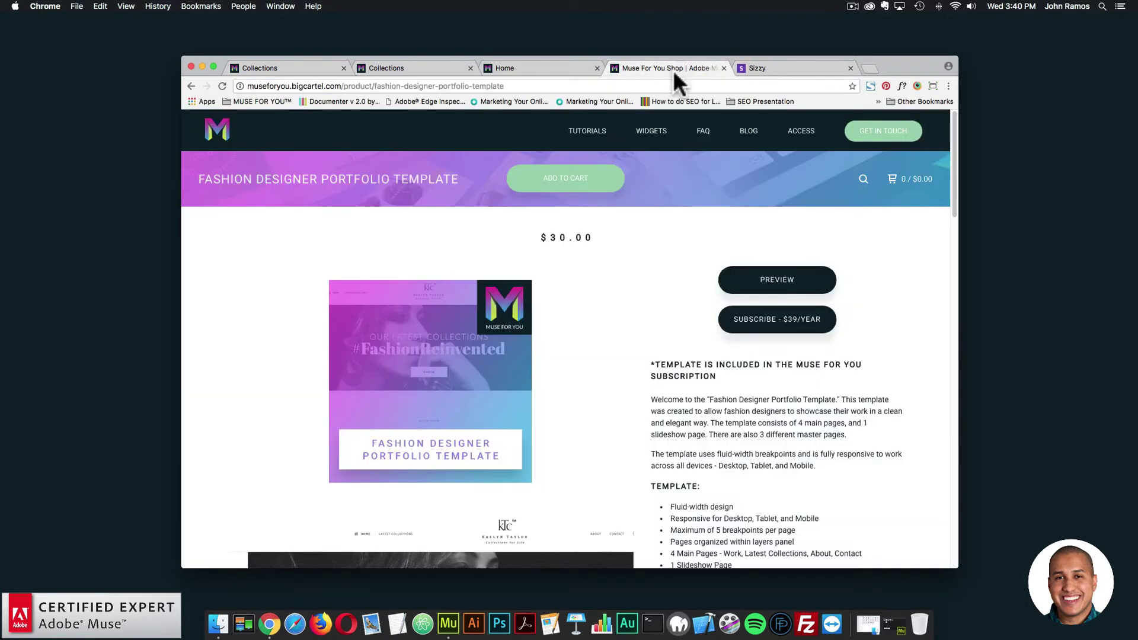
{"action": "left_click", "coordinate": [763, 276]}
{"action": "left_click", "coordinate": [464, 86]}
{"action": "key", "text": "cmd+c"}
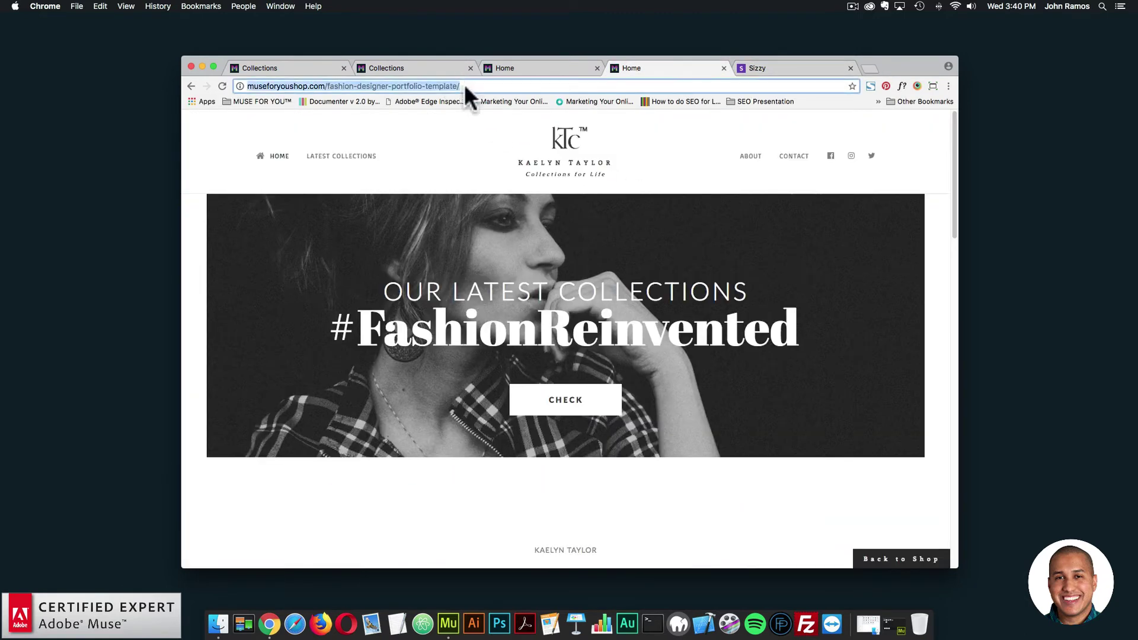
{"action": "left_click", "coordinate": [748, 70]}
{"action": "left_click", "coordinate": [522, 406]}
{"action": "key", "text": "cmd+v"}
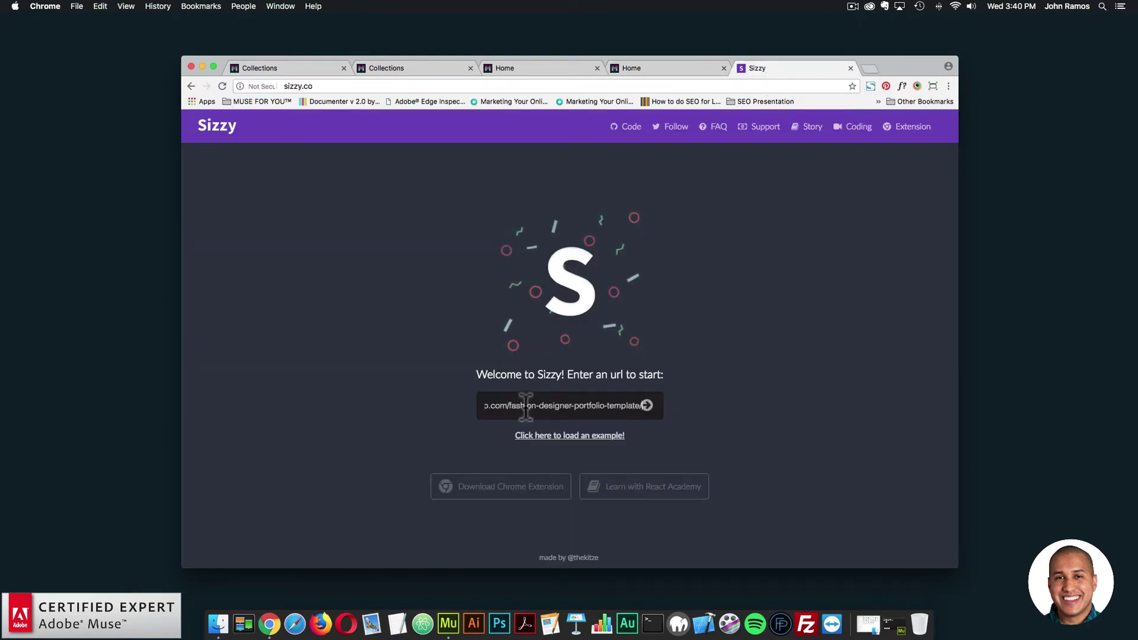
{"action": "key", "text": "Return"}
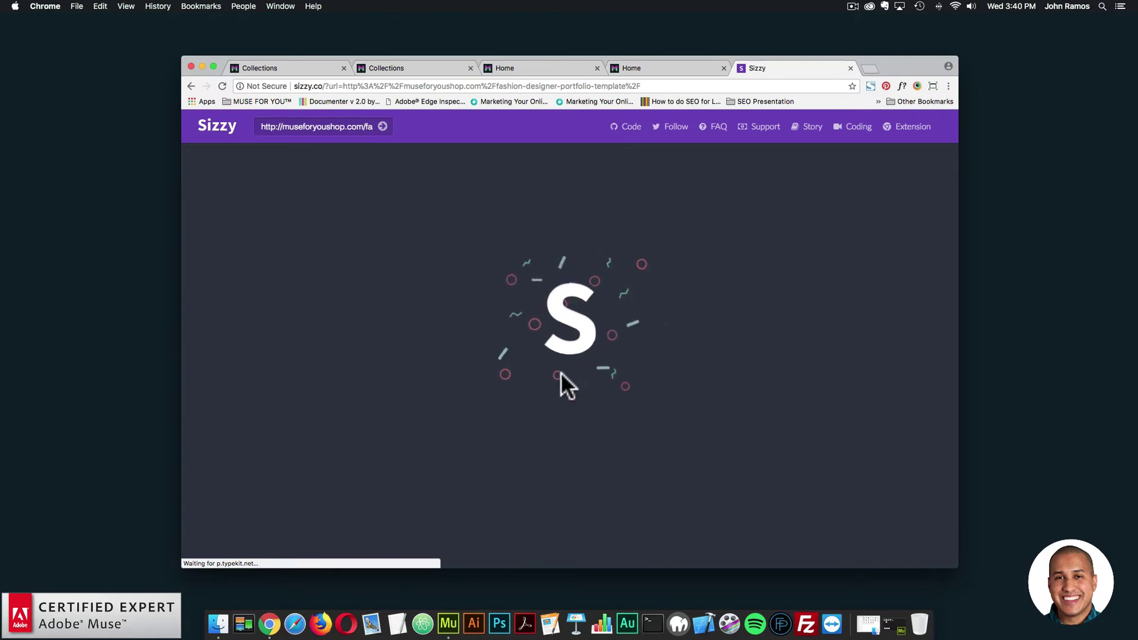
{"action": "scroll", "coordinate": [868, 269], "scroll_direction": "down", "scroll_amount": 2}
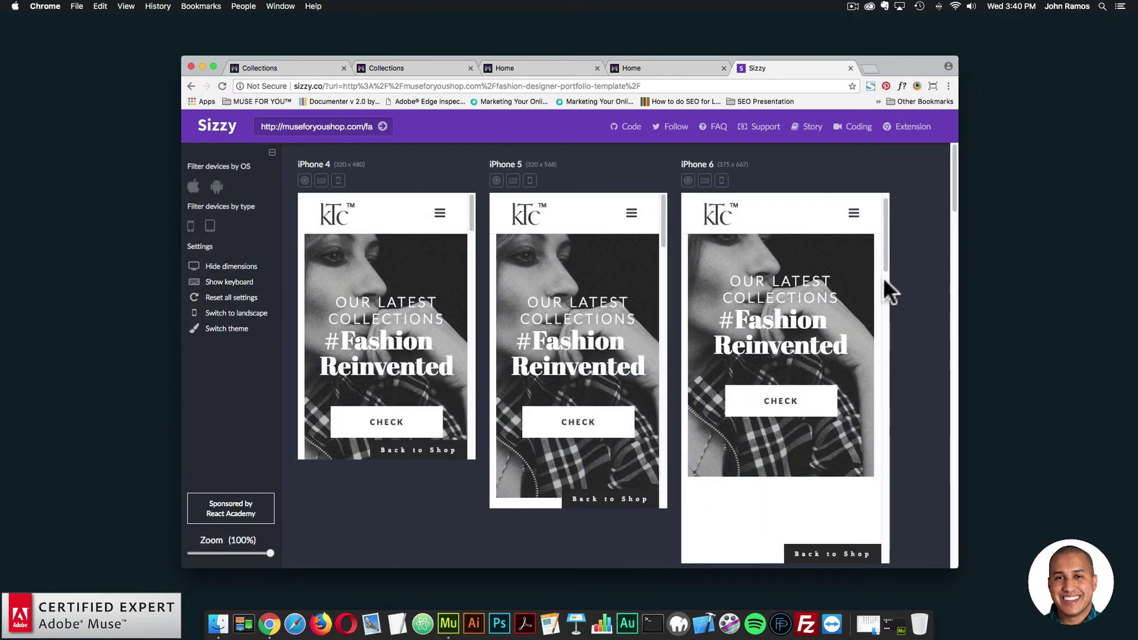
{"action": "scroll", "coordinate": [890, 285], "scroll_direction": "down", "scroll_amount": 15}
{"action": "scroll", "coordinate": [621, 334], "scroll_direction": "up", "scroll_amount": 2}
{"action": "scroll", "coordinate": [713, 335], "scroll_direction": "down", "scroll_amount": 10}
{"action": "scroll", "coordinate": [749, 349], "scroll_direction": "up", "scroll_amount": 5}
{"action": "scroll", "coordinate": [605, 409], "scroll_direction": "down", "scroll_amount": 3}
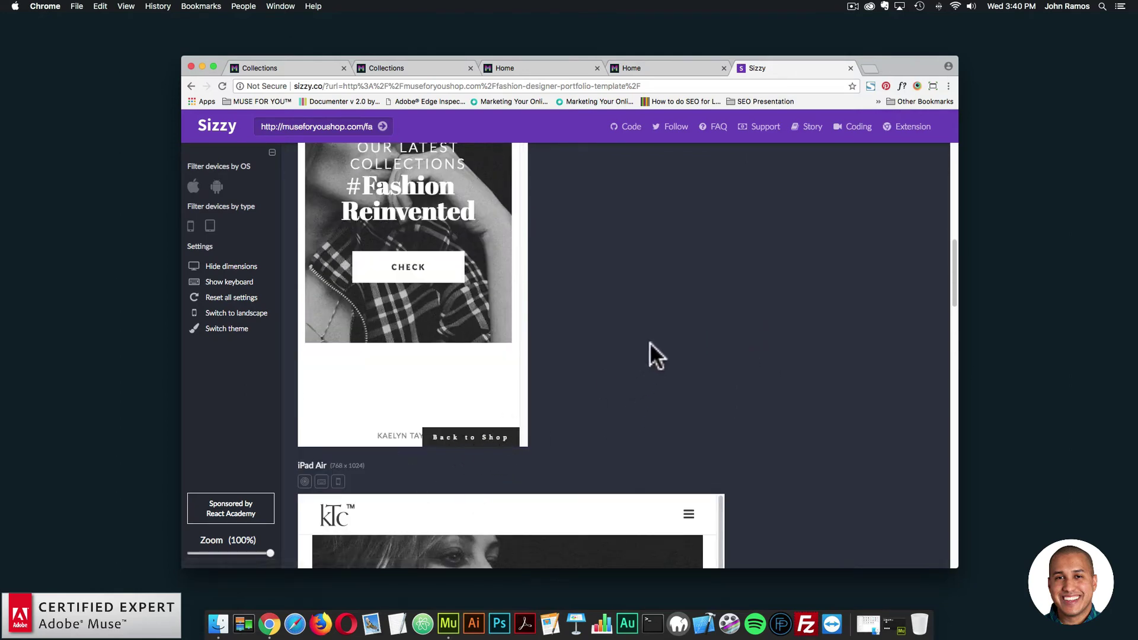
{"action": "scroll", "coordinate": [682, 353], "scroll_direction": "down", "scroll_amount": 8}
{"action": "scroll", "coordinate": [803, 357], "scroll_direction": "down", "scroll_amount": 12}
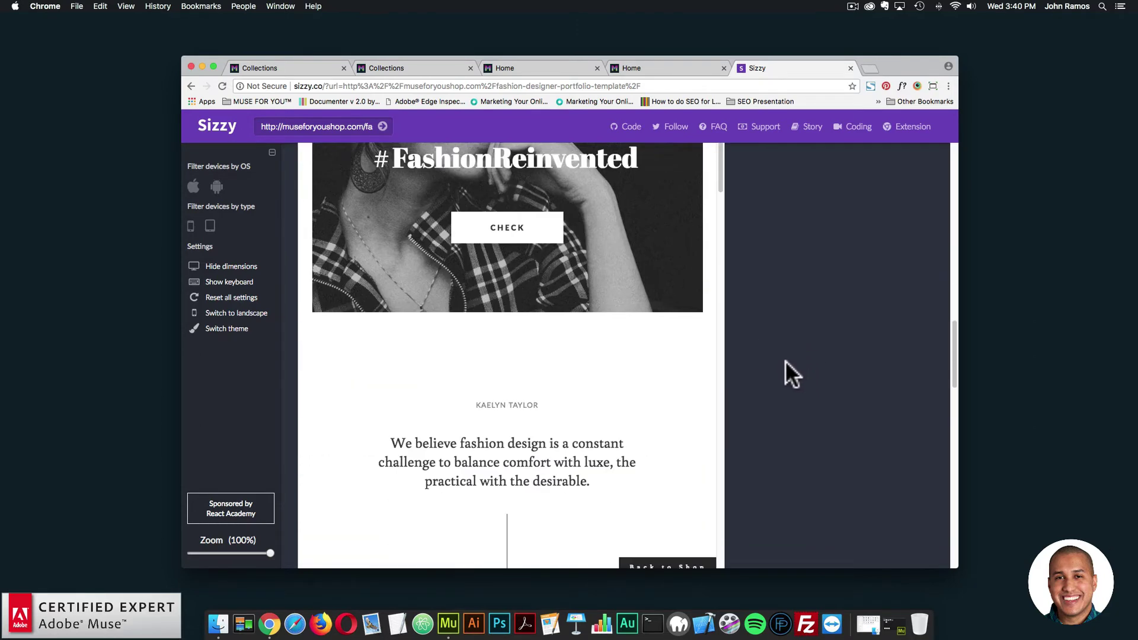
Toggle the hamburger site menu open and closed in the iPad Air preview
{"action": "scroll", "coordinate": [741, 314], "scroll_direction": "up", "scroll_amount": 9}
{"action": "left_click", "coordinate": [688, 255]}
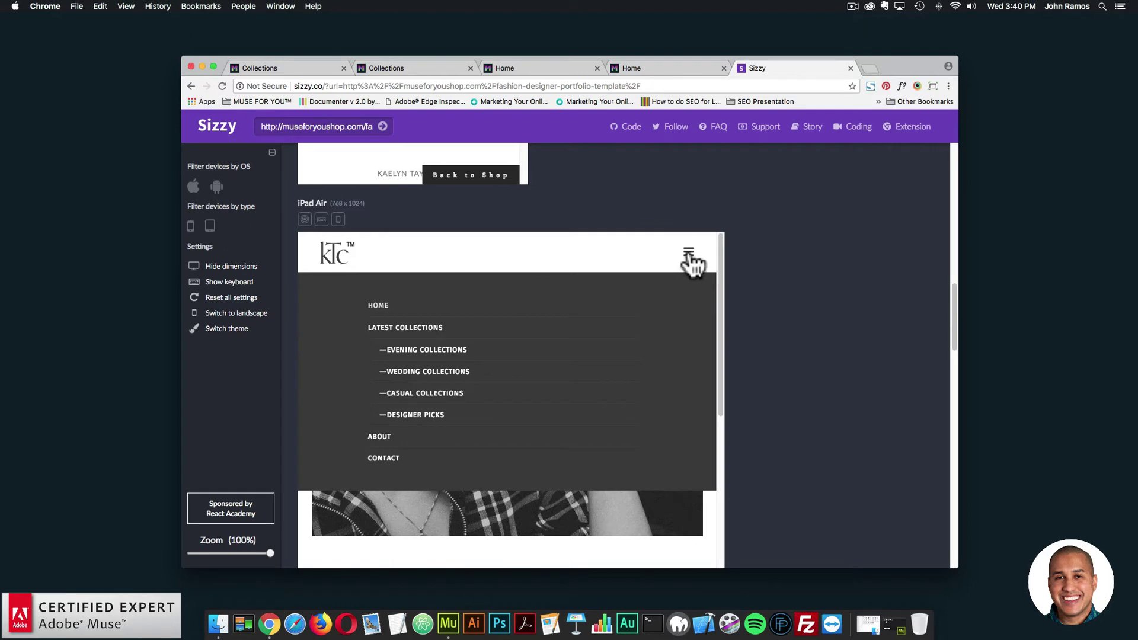
{"action": "left_click", "coordinate": [688, 255]}
{"action": "left_click", "coordinate": [685, 260]}
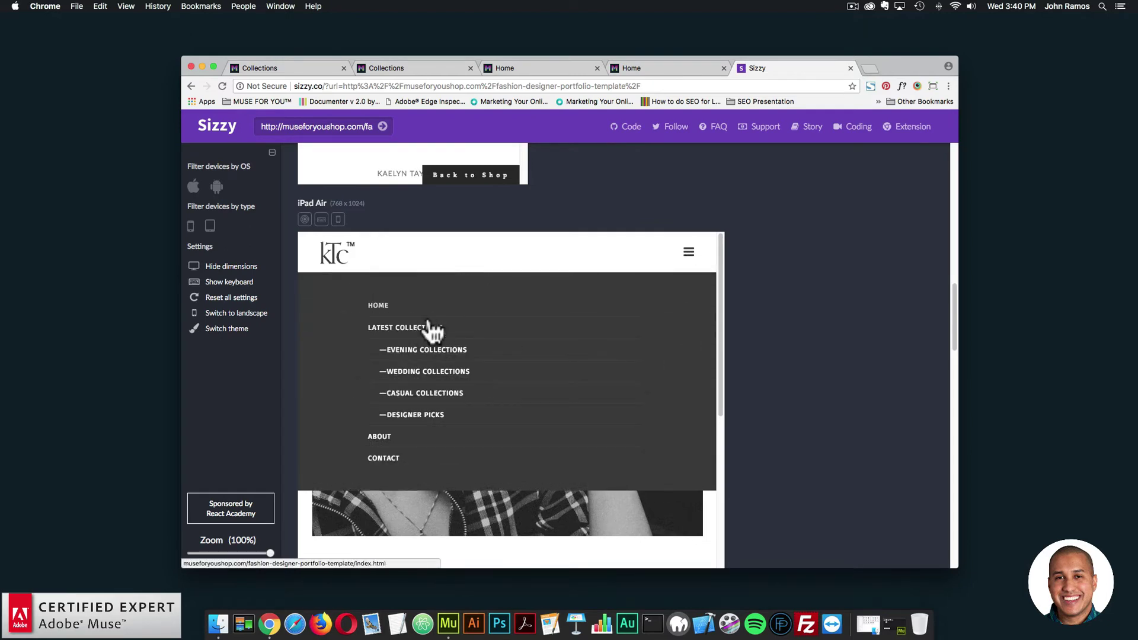
{"action": "left_click", "coordinate": [688, 254]}
{"action": "left_click", "coordinate": [689, 256]}
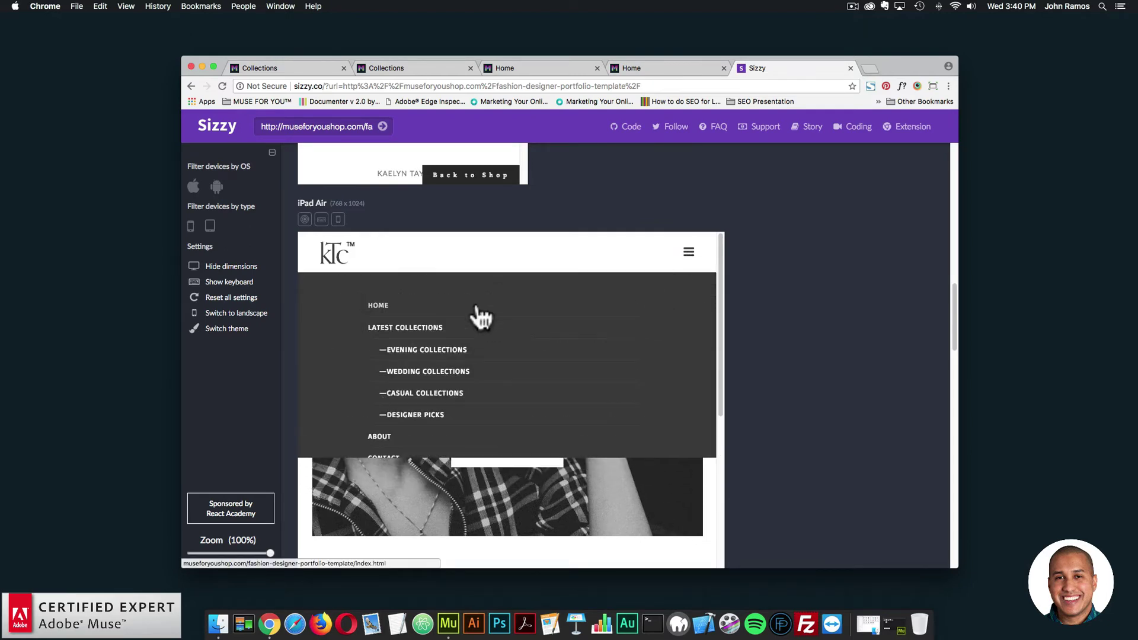
{"action": "left_click", "coordinate": [689, 255]}
{"action": "scroll", "coordinate": [823, 292], "scroll_direction": "down", "scroll_amount": 6}
{"action": "scroll", "coordinate": [820, 292], "scroll_direction": "up", "scroll_amount": 5}
Open a collection from the iPad Air menu, swipe its slideshow, then open Contact
{"action": "left_click", "coordinate": [689, 214]}
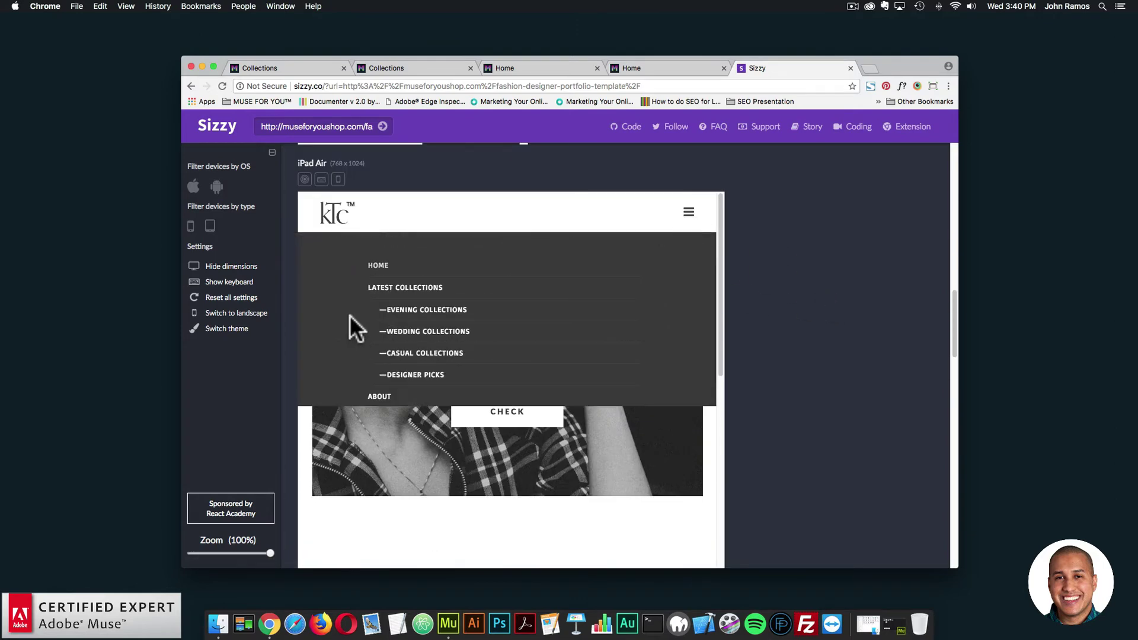
{"action": "left_click", "coordinate": [427, 313]}
{"action": "left_click_drag", "start_coordinate": [583, 354], "coordinate": [741, 355]}
{"action": "scroll", "coordinate": [711, 326], "scroll_direction": "up", "scroll_amount": 3}
{"action": "left_click", "coordinate": [630, 305]}
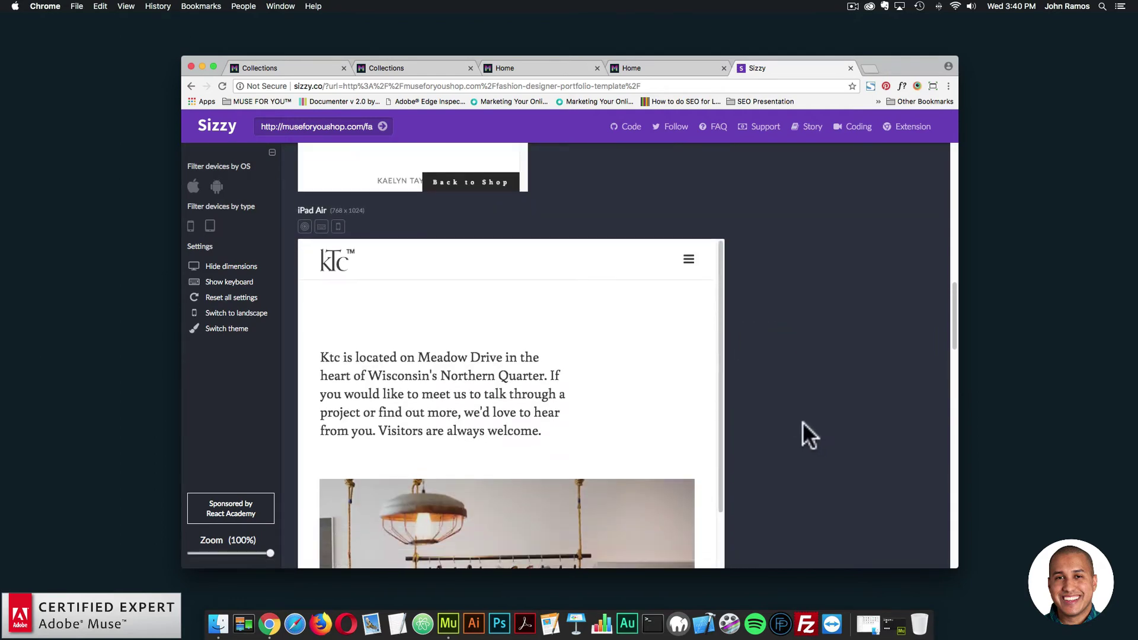
{"action": "scroll", "coordinate": [795, 417], "scroll_direction": "up", "scroll_amount": 10}
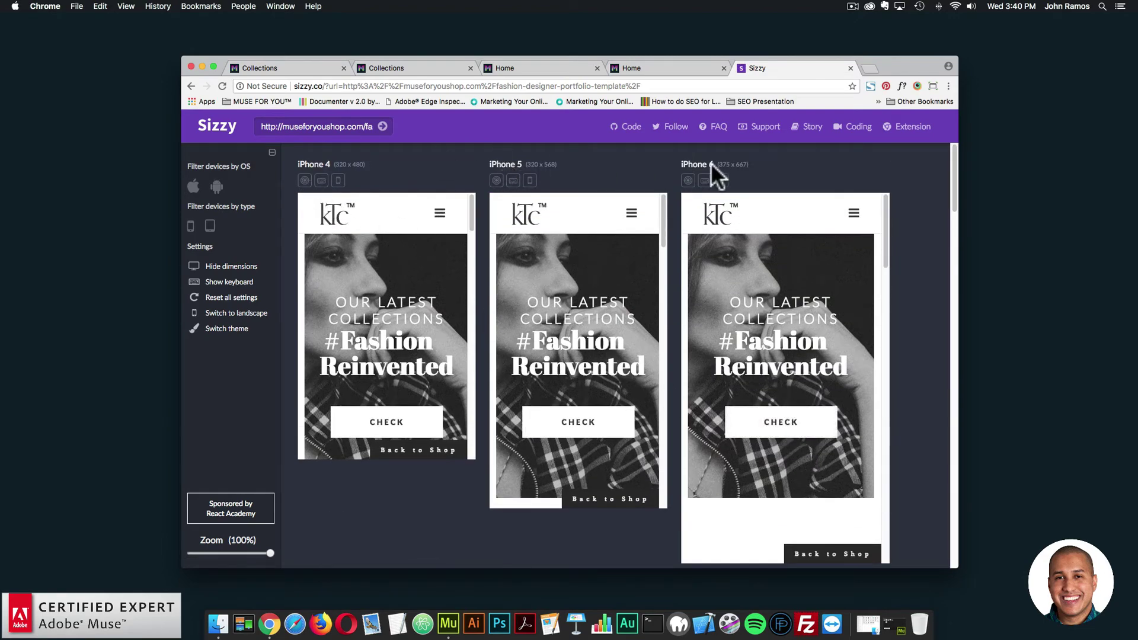
Rotate the iPad Air preview to landscape
{"action": "scroll", "coordinate": [942, 182], "scroll_direction": "down", "scroll_amount": 10}
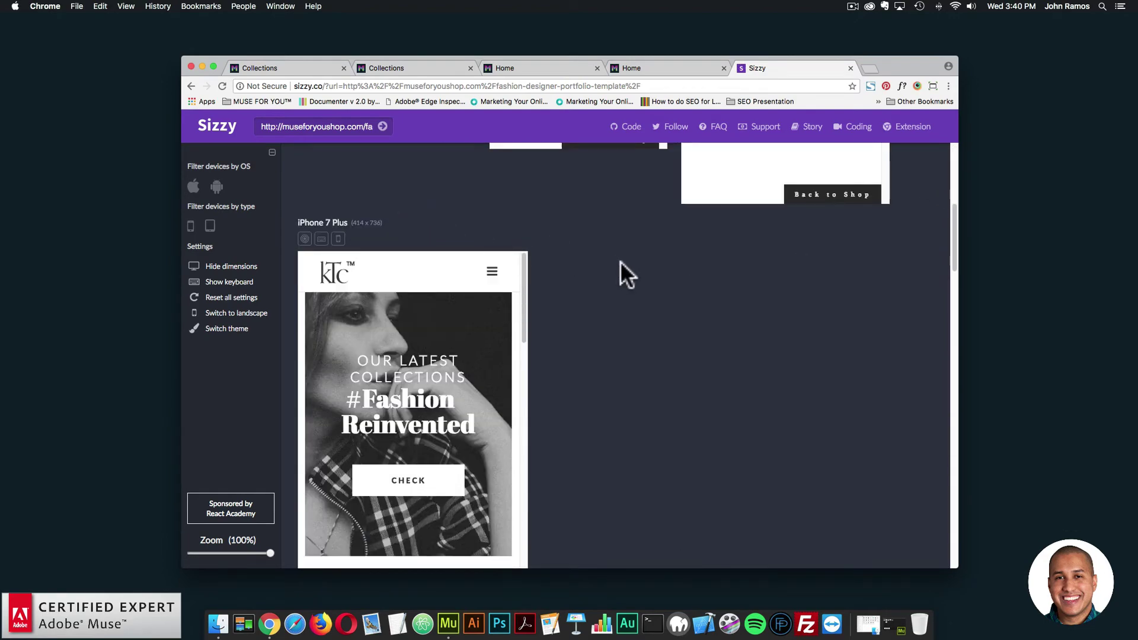
{"action": "scroll", "coordinate": [768, 291], "scroll_direction": "down", "scroll_amount": 10}
{"action": "scroll", "coordinate": [767, 291], "scroll_direction": "down", "scroll_amount": 5}
{"action": "scroll", "coordinate": [779, 262], "scroll_direction": "down", "scroll_amount": 10}
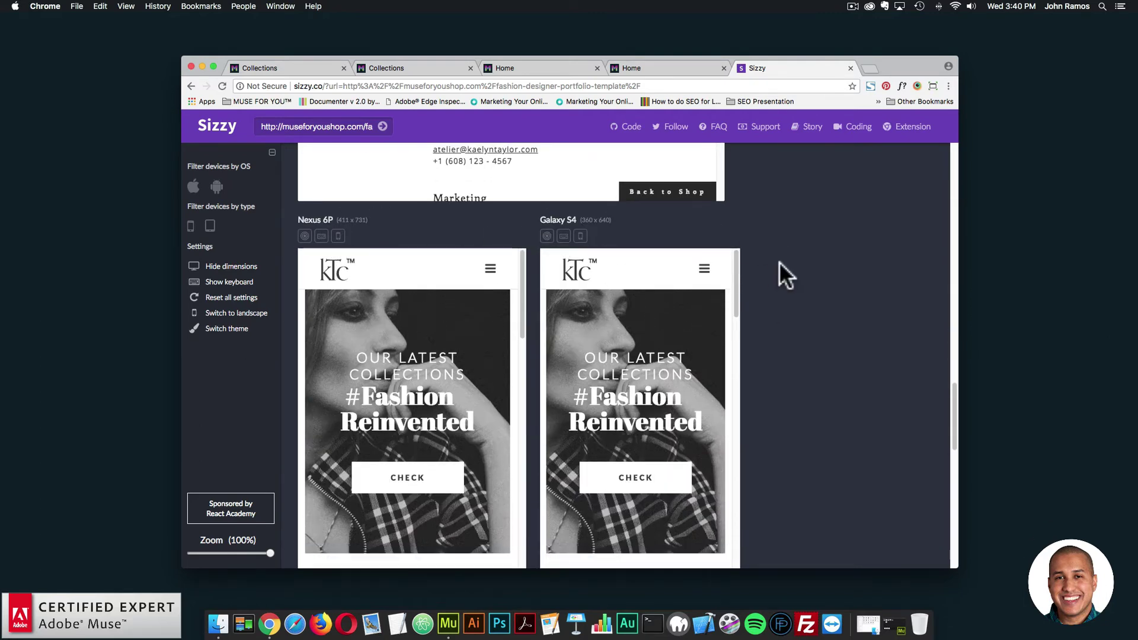
{"action": "scroll", "coordinate": [727, 336], "scroll_direction": "down", "scroll_amount": 7}
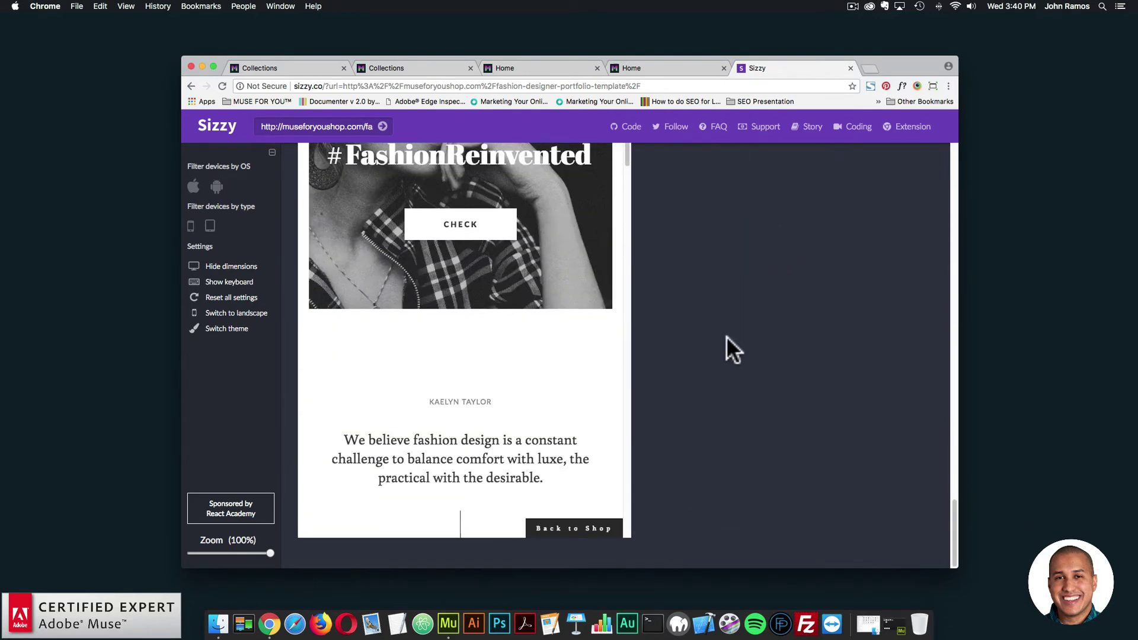
{"action": "scroll", "coordinate": [686, 365], "scroll_direction": "up", "scroll_amount": 8}
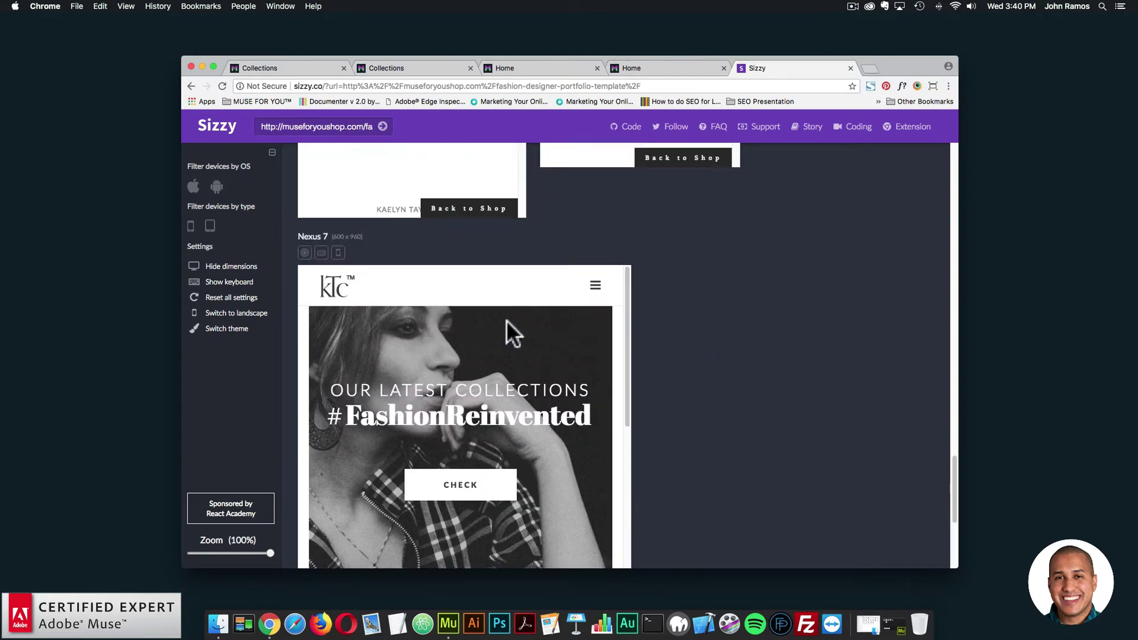
{"action": "scroll", "coordinate": [382, 272], "scroll_direction": "up", "scroll_amount": 10}
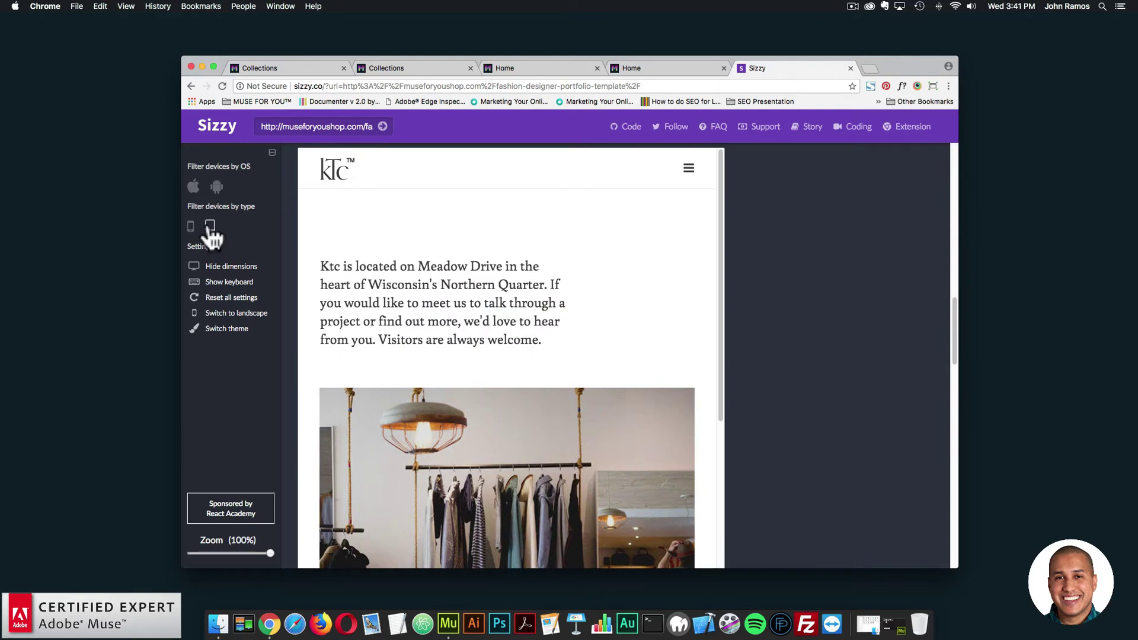
{"action": "scroll", "coordinate": [901, 338], "scroll_direction": "up", "scroll_amount": 4}
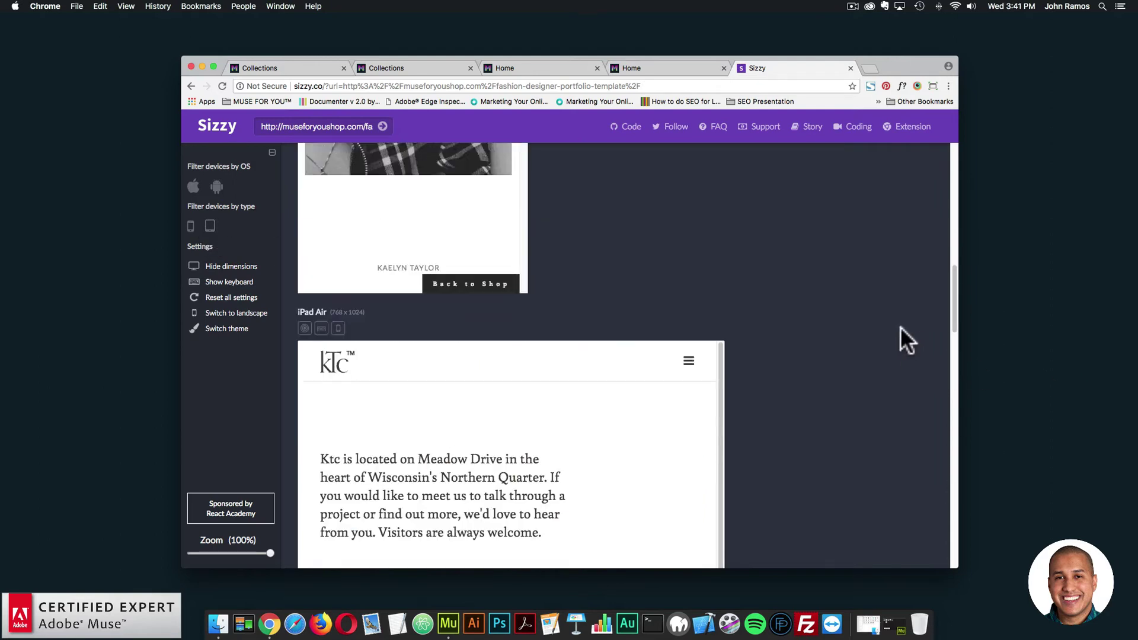
{"action": "left_click", "coordinate": [338, 328]}
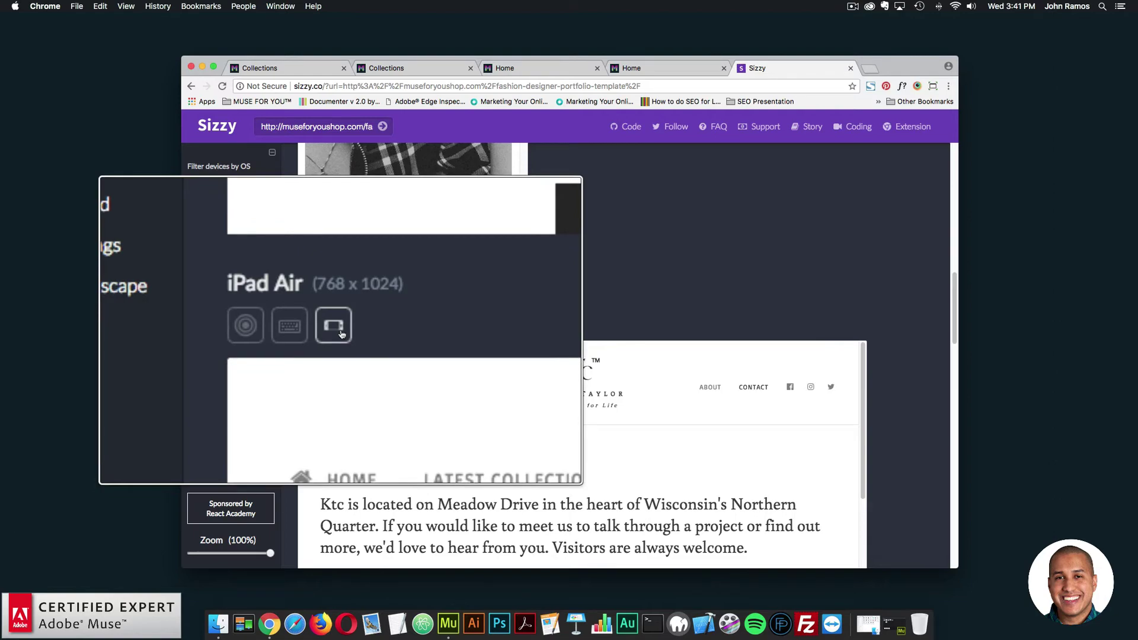
Rotate the iPhone 4 preview and back, then open the THE DESIGNER #KaelynTaylor page
{"action": "scroll", "coordinate": [797, 323], "scroll_direction": "down", "scroll_amount": 10}
{"action": "scroll", "coordinate": [797, 323], "scroll_direction": "down", "scroll_amount": 15}
{"action": "scroll", "coordinate": [837, 355], "scroll_direction": "up", "scroll_amount": 20}
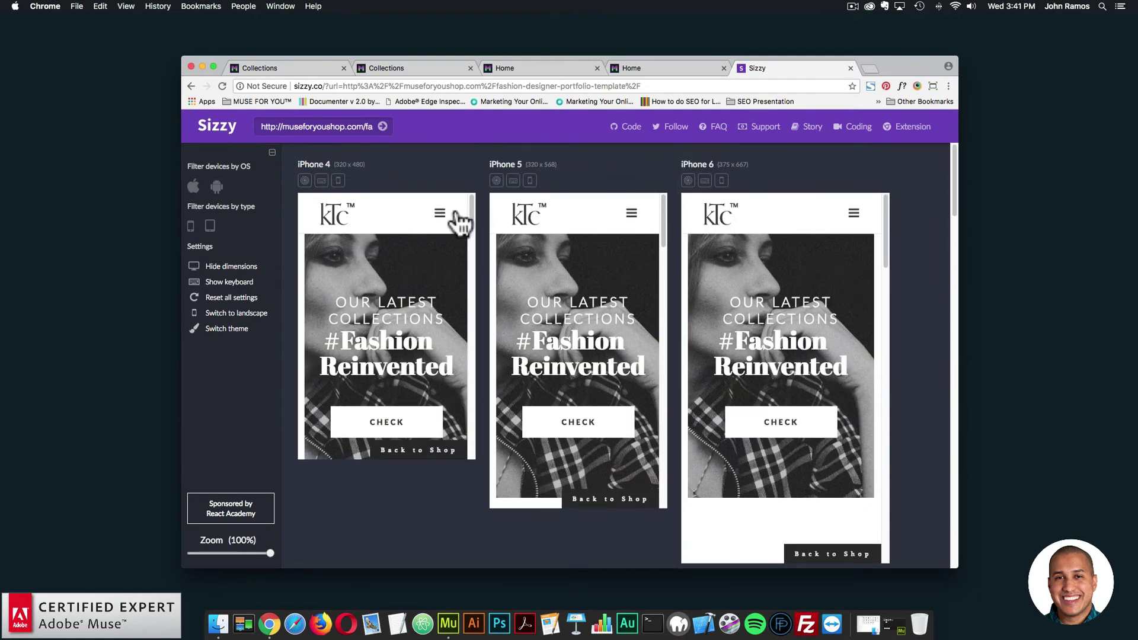
{"action": "left_click", "coordinate": [439, 214]}
{"action": "left_click", "coordinate": [439, 214]}
{"action": "left_click", "coordinate": [337, 180]}
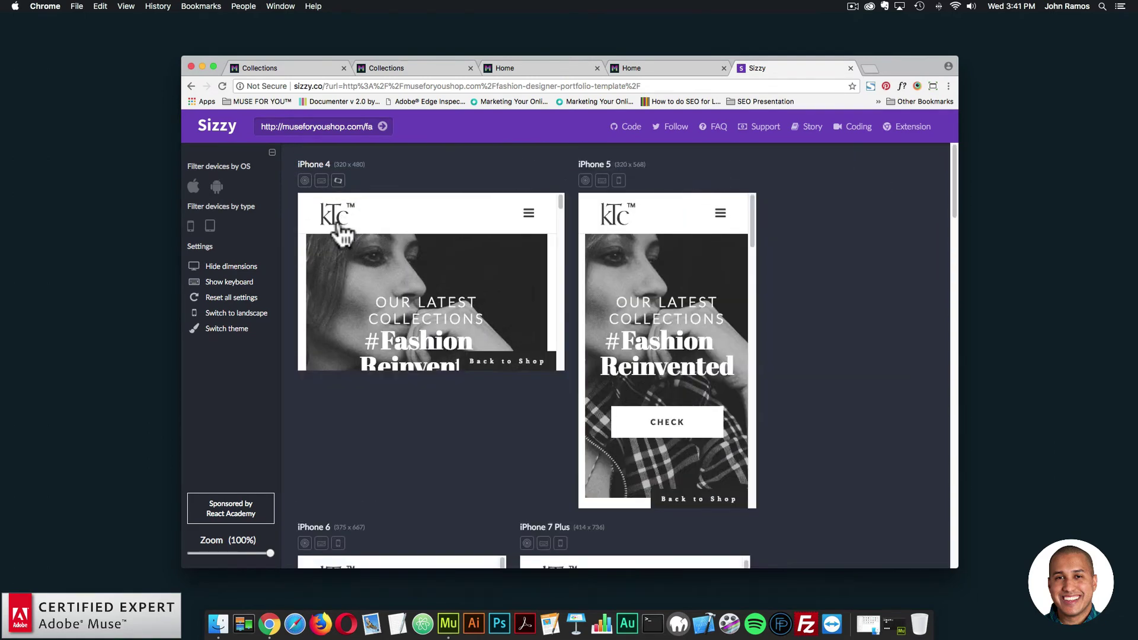
{"action": "left_click", "coordinate": [338, 180]}
{"action": "left_click", "coordinate": [440, 214]}
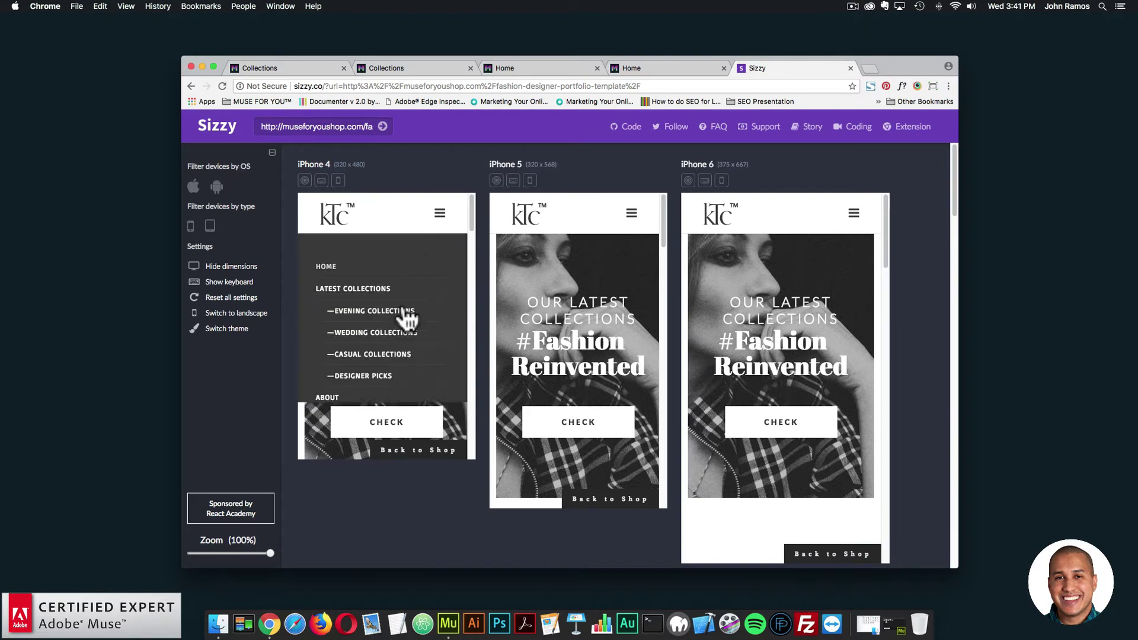
{"action": "scroll", "coordinate": [431, 300], "scroll_direction": "down", "scroll_amount": 10}
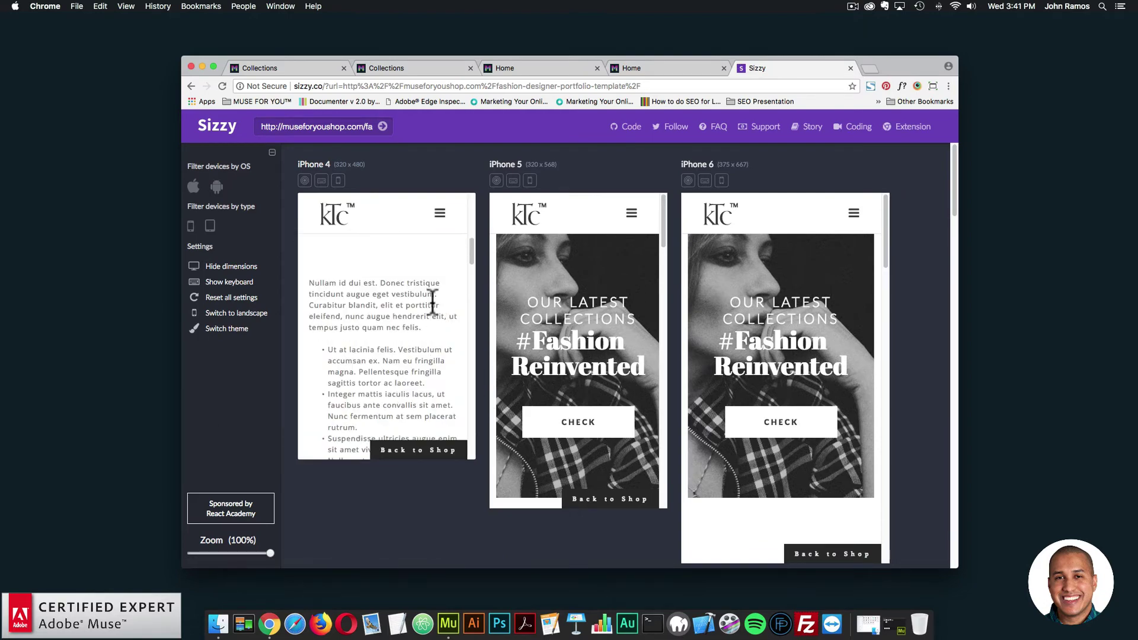
{"action": "left_click_drag", "start_coordinate": [472, 350], "coordinate": [477, 203]}
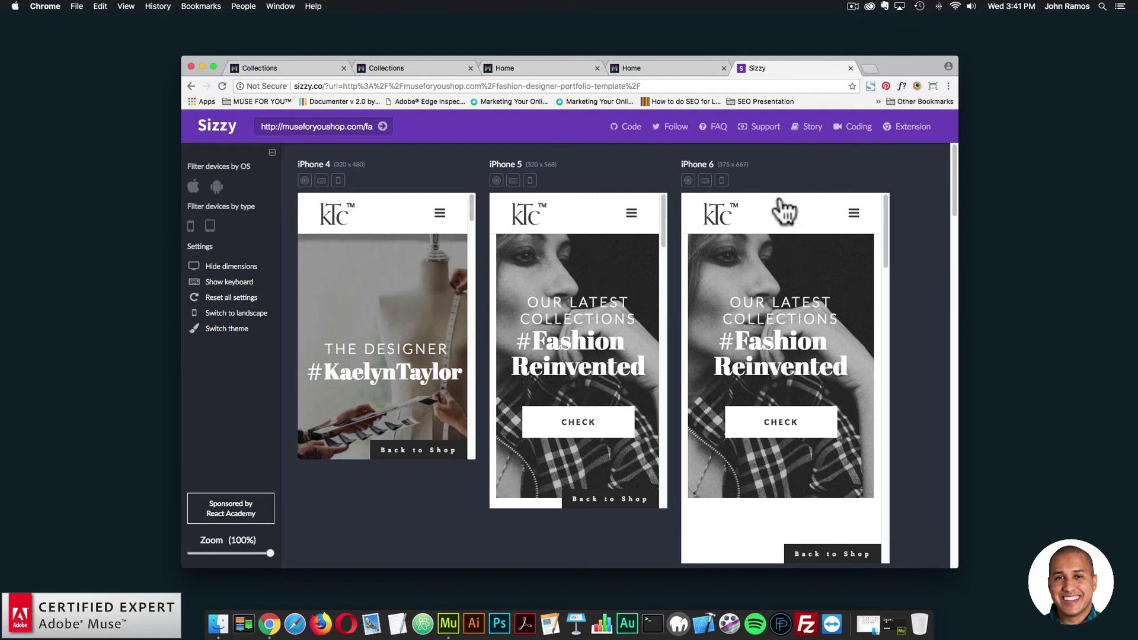
Switch to Muse and open the Fashion Designer Portfolio's Home page from Plan view
{"action": "left_click", "coordinate": [454, 620]}
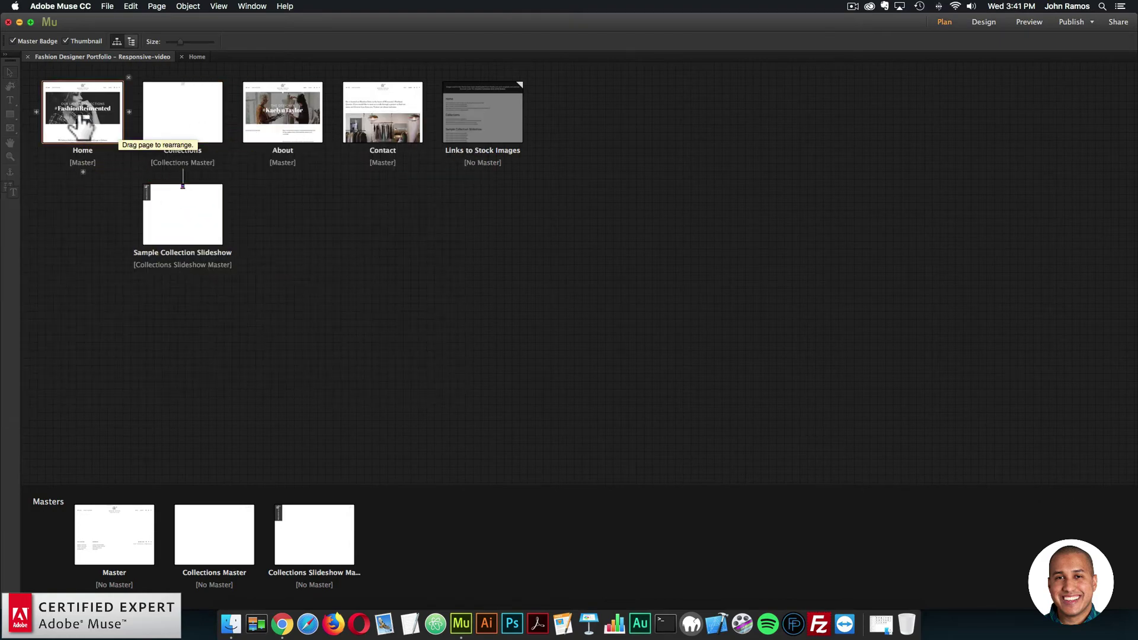
{"action": "double_click", "coordinate": [83, 119]}
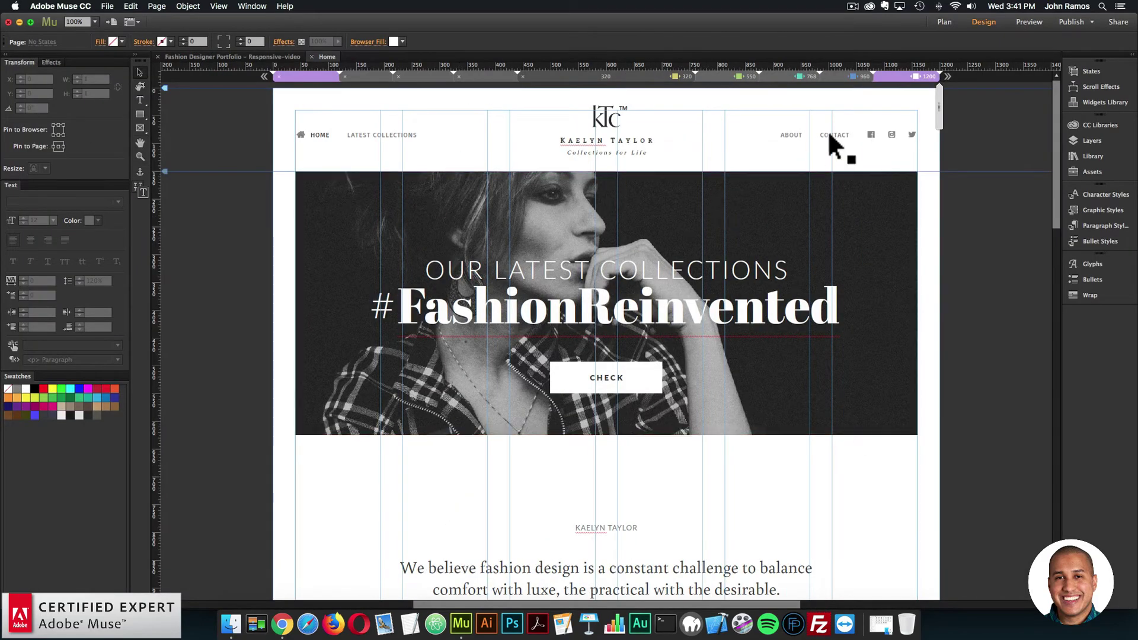
View the Home layout twice at the 960, 768, 550 and 320 breakpoints, ending at 1200
{"action": "left_click", "coordinate": [849, 76]}
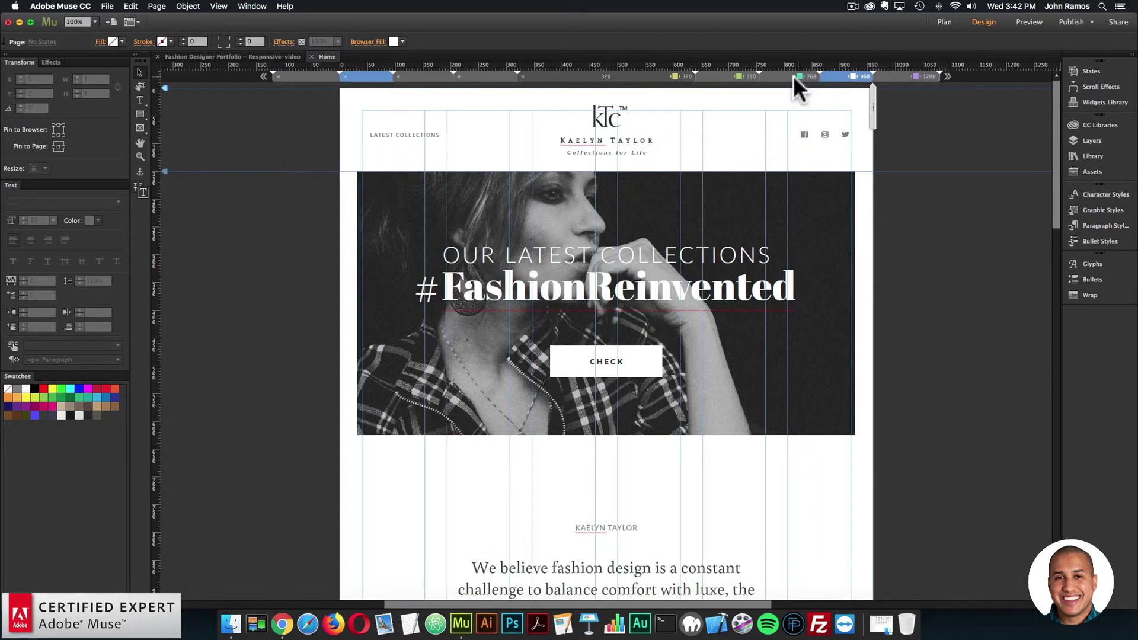
{"action": "left_click", "coordinate": [798, 76]}
{"action": "left_click", "coordinate": [680, 75]}
{"action": "left_click", "coordinate": [670, 73]}
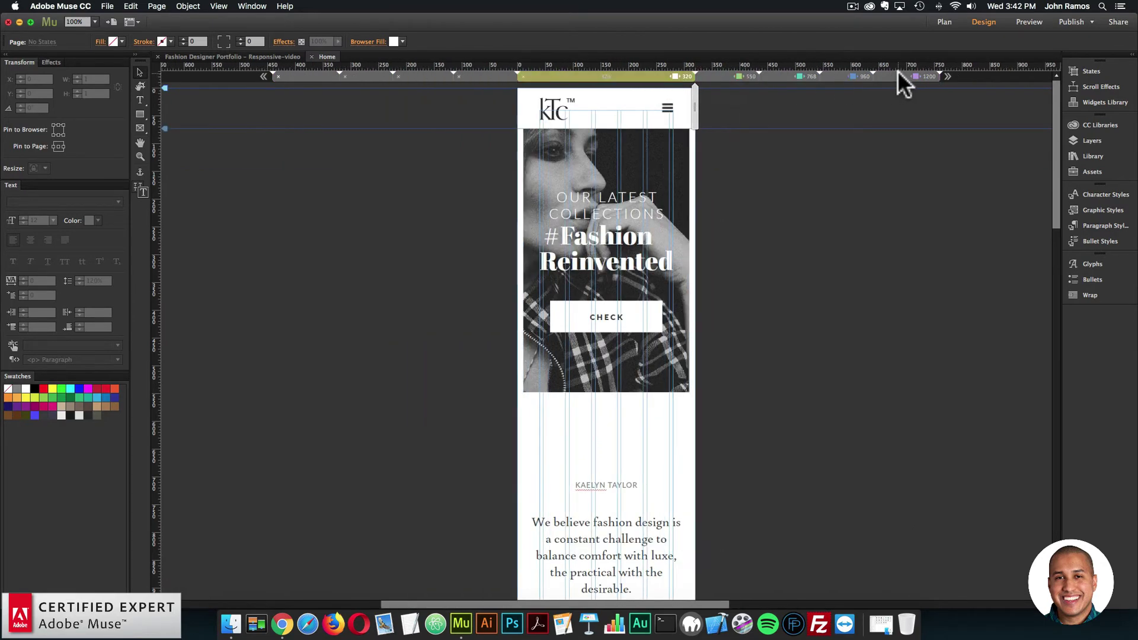
{"action": "left_click", "coordinate": [897, 72]}
{"action": "left_click", "coordinate": [846, 74]}
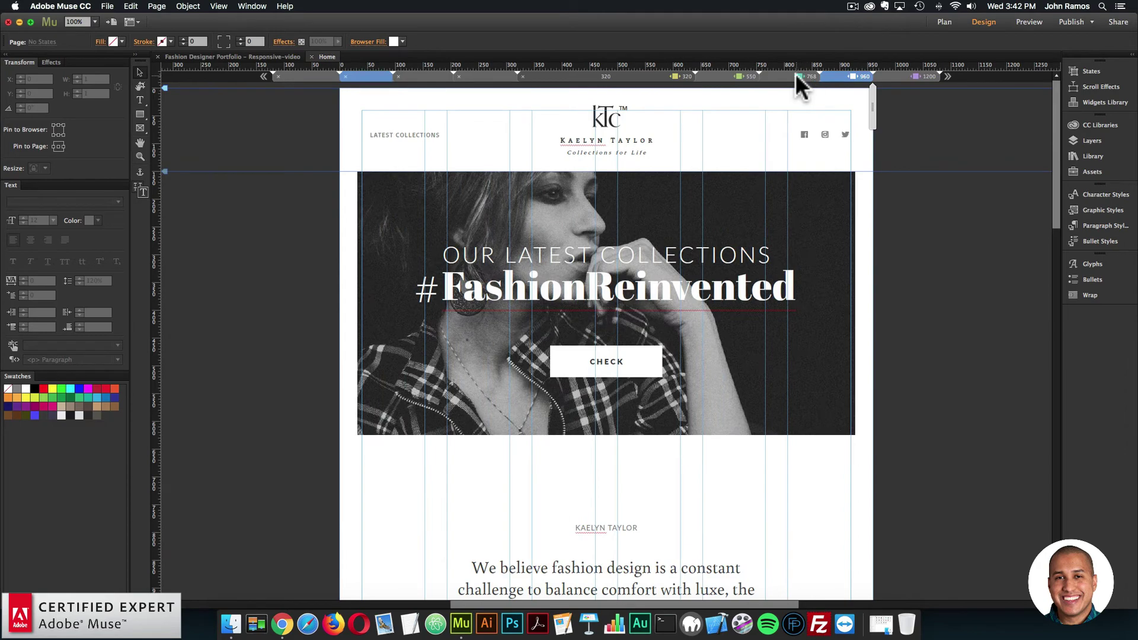
{"action": "left_click", "coordinate": [797, 74]}
{"action": "left_click", "coordinate": [702, 73]}
{"action": "left_click", "coordinate": [680, 74]}
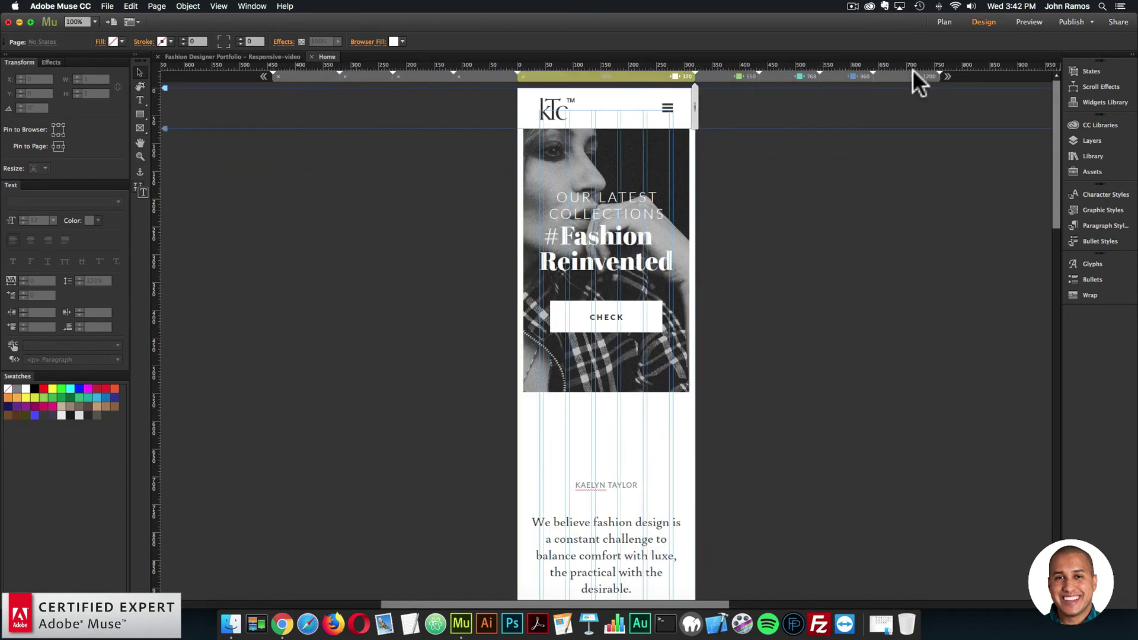
{"action": "left_click", "coordinate": [905, 76]}
Inspect the intro paragraph and KAELYN TAYLOR name frame, then select the hero image rectangle
{"action": "scroll", "coordinate": [798, 211], "scroll_direction": "down", "scroll_amount": 3}
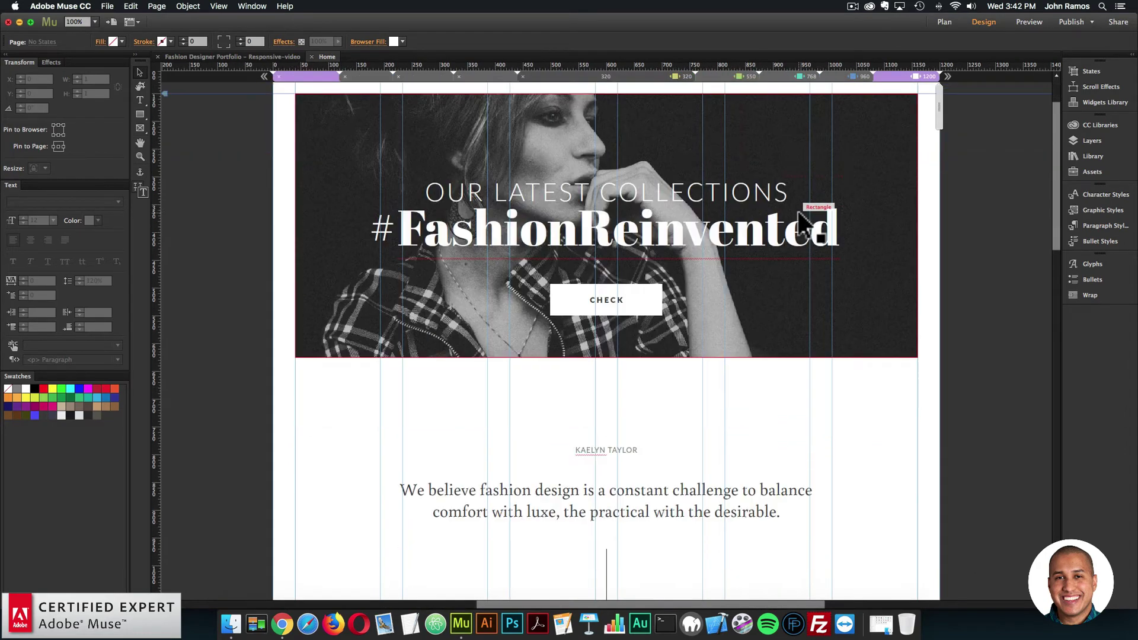
{"action": "scroll", "coordinate": [798, 214], "scroll_direction": "down", "scroll_amount": 5}
{"action": "scroll", "coordinate": [1040, 247], "scroll_direction": "up", "scroll_amount": 2}
{"action": "left_click", "coordinate": [652, 368]}
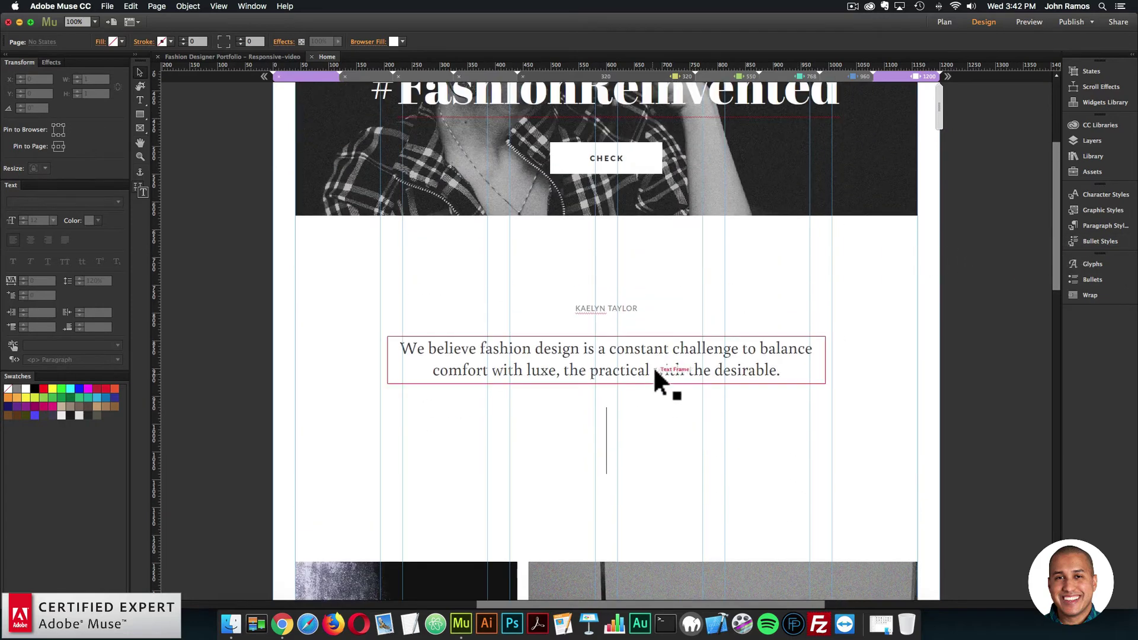
{"action": "left_click_drag", "start_coordinate": [781, 371], "coordinate": [215, 170]}
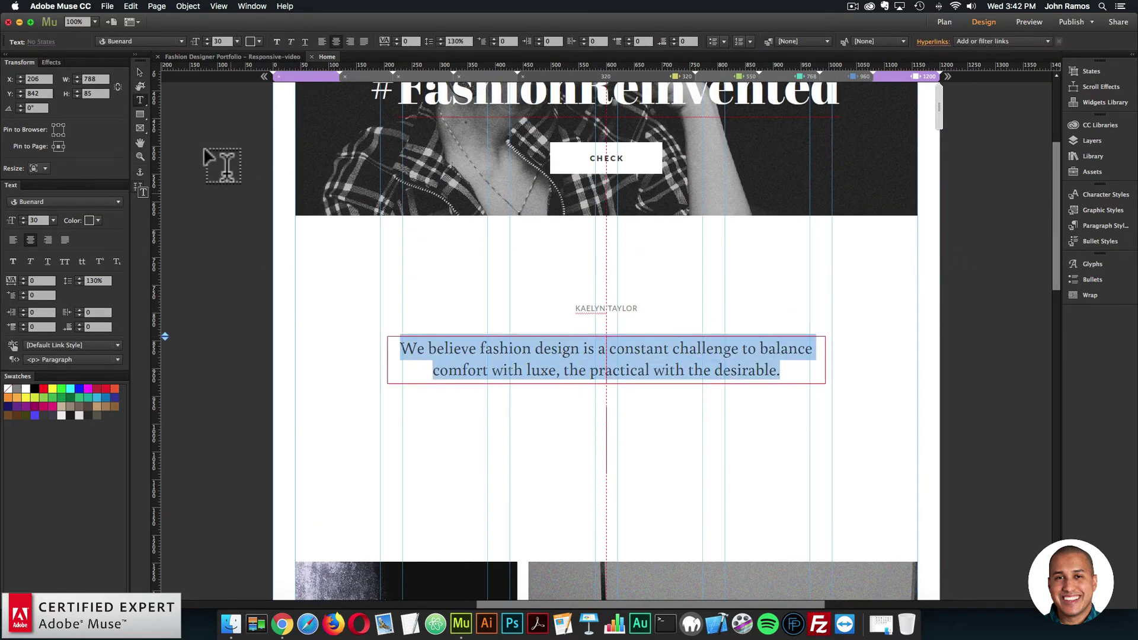
{"action": "left_click", "coordinate": [143, 73]}
{"action": "left_click", "coordinate": [624, 307]}
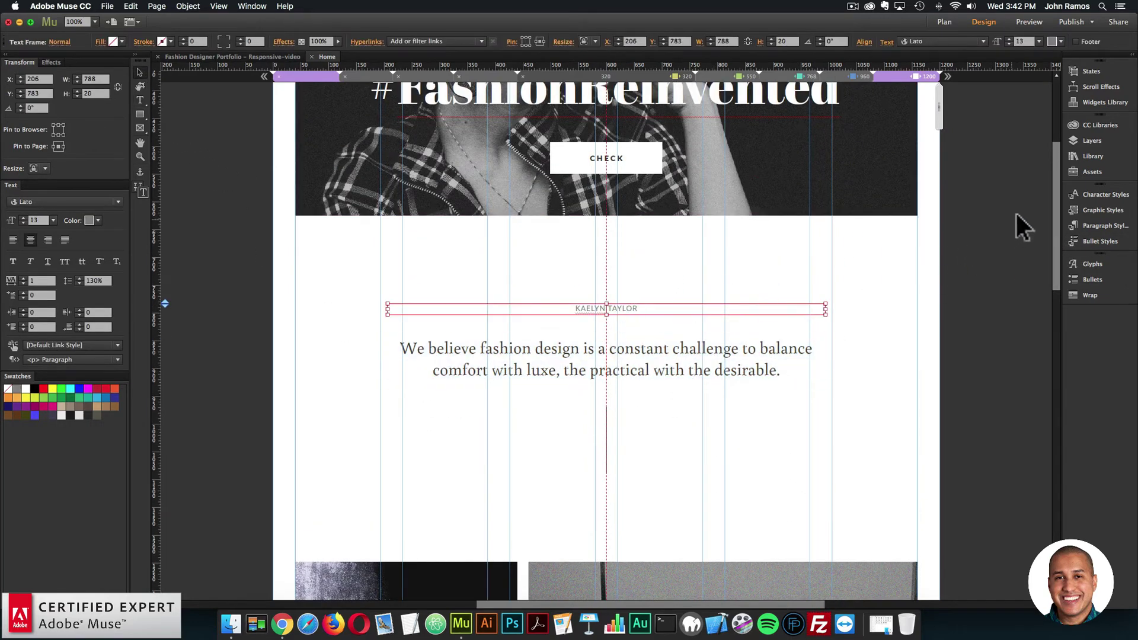
{"action": "left_click_drag", "start_coordinate": [1054, 204], "coordinate": [1055, 143]}
{"action": "left_click", "coordinate": [833, 213]}
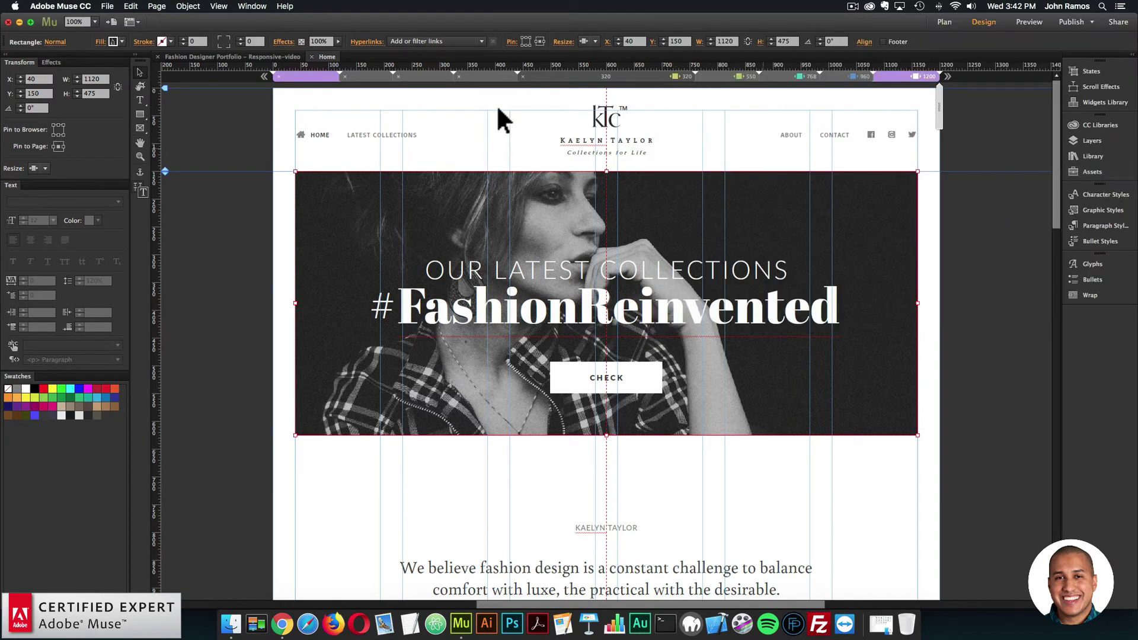
Show the Assets panel and reselect the hero rectangle to locate its image asset
{"action": "left_click", "coordinate": [250, 6]}
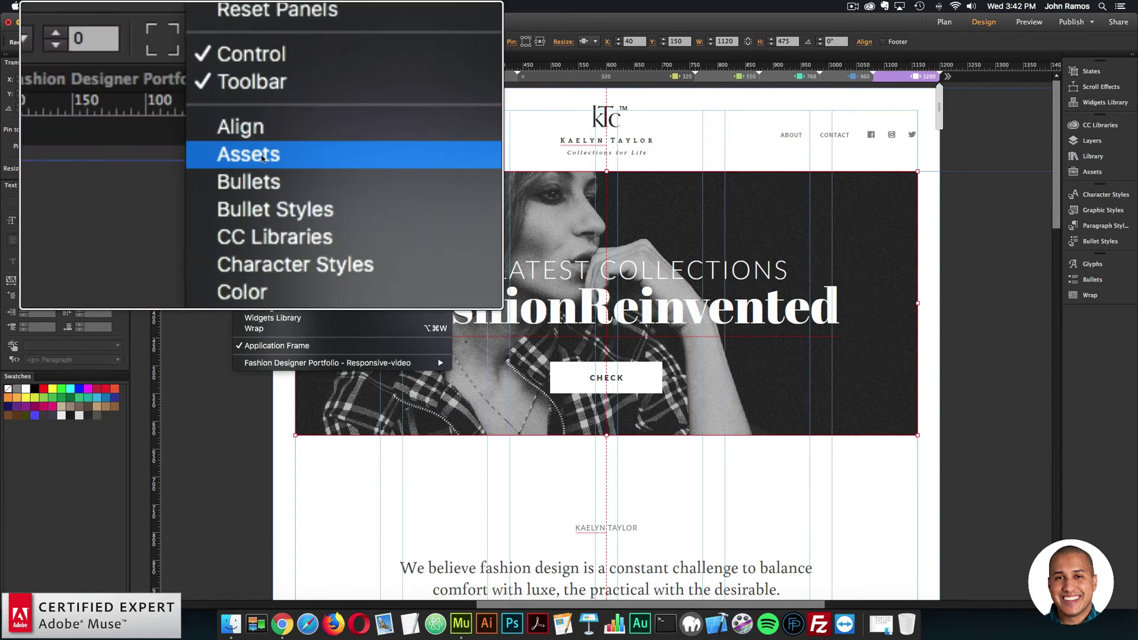
{"action": "key", "text": "Escape"}
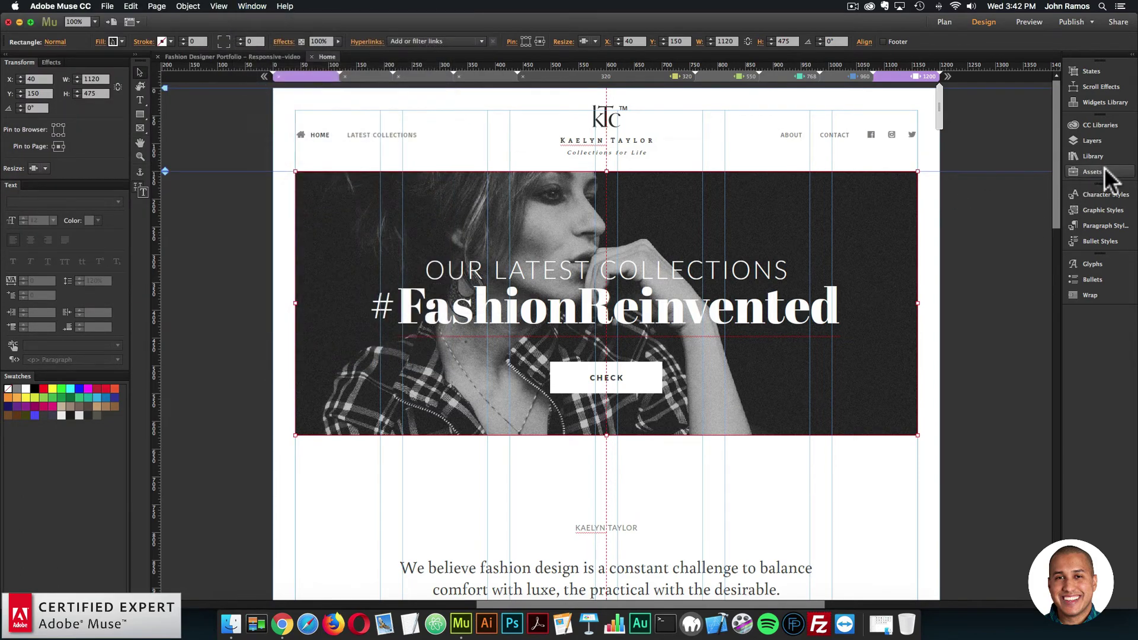
{"action": "left_click", "coordinate": [1104, 171]}
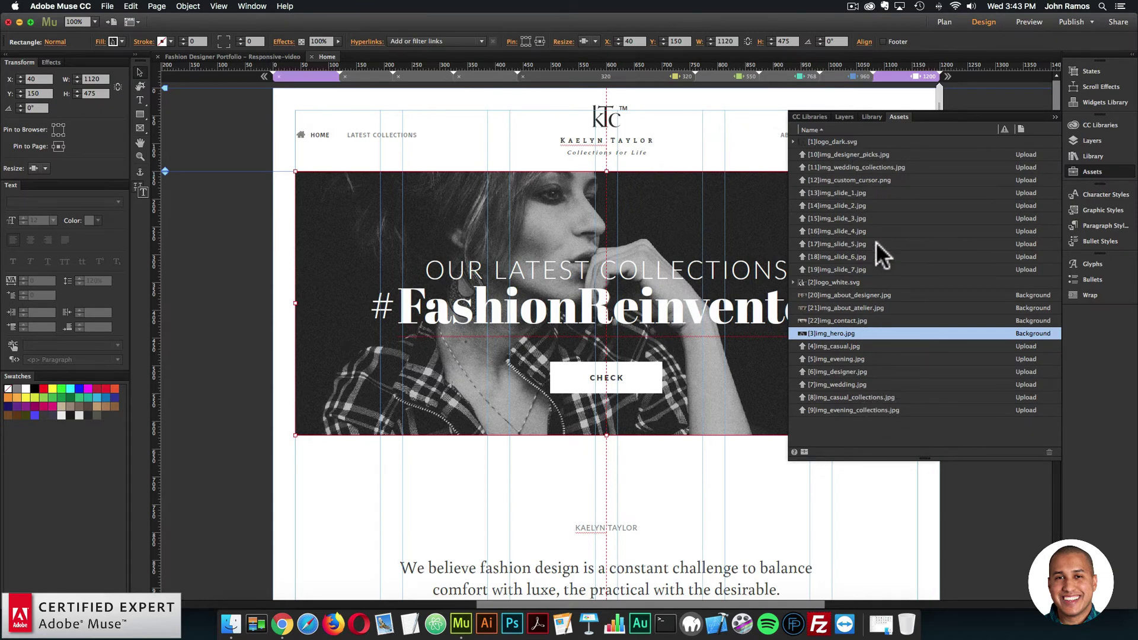
{"action": "left_click", "coordinate": [265, 255]}
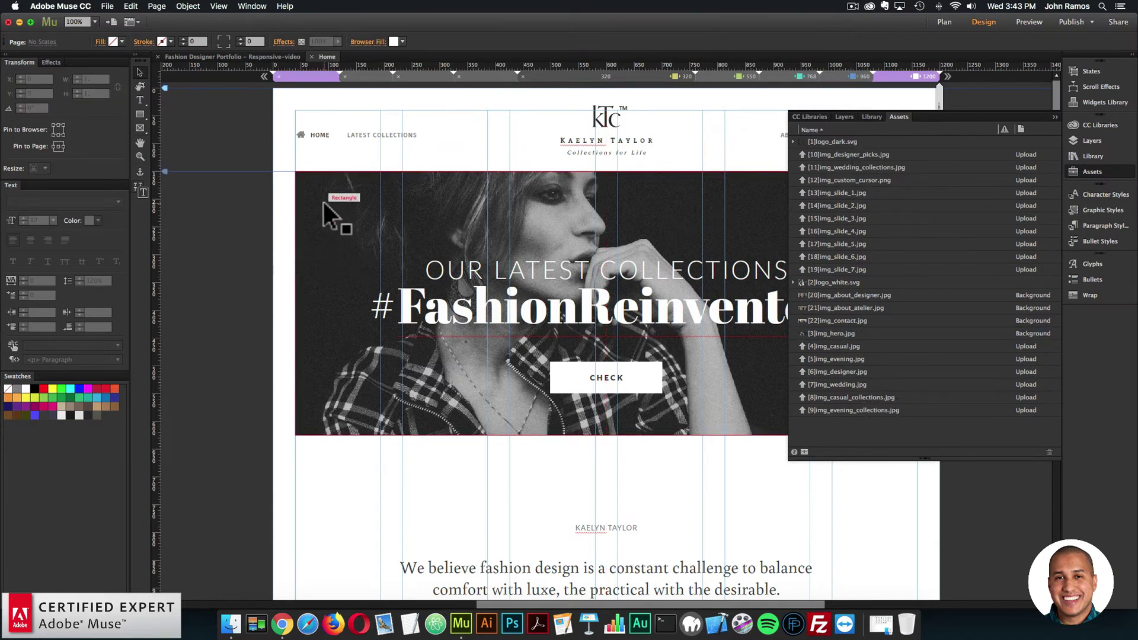
{"action": "left_click", "coordinate": [322, 202]}
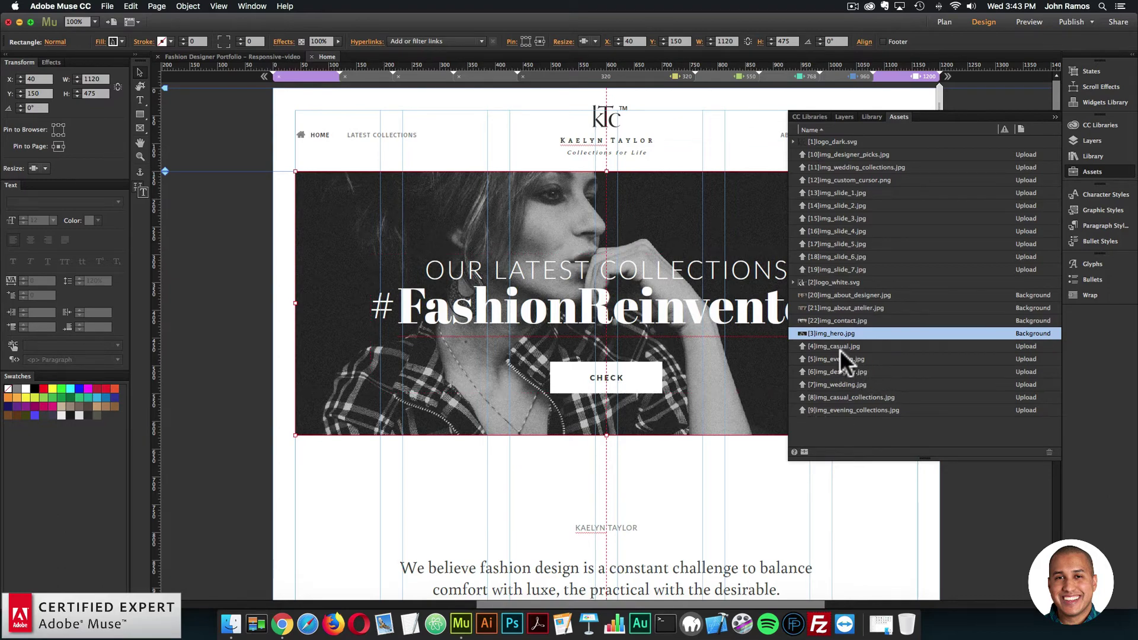
{"action": "mouse_move", "coordinate": [840, 333]}
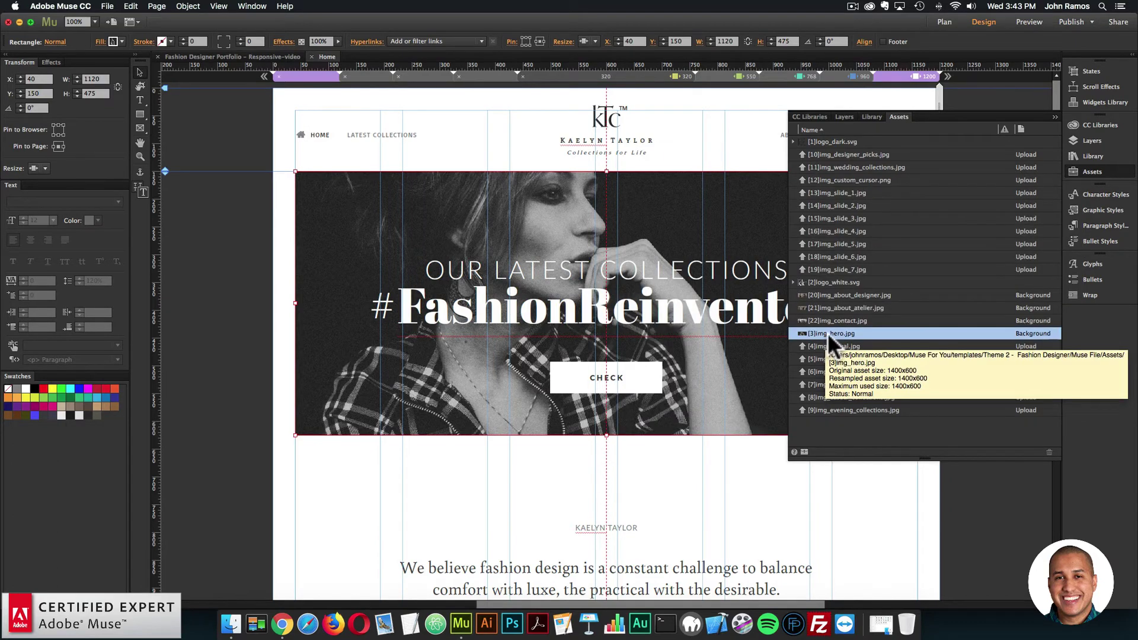
{"action": "right_click", "coordinate": [823, 331]}
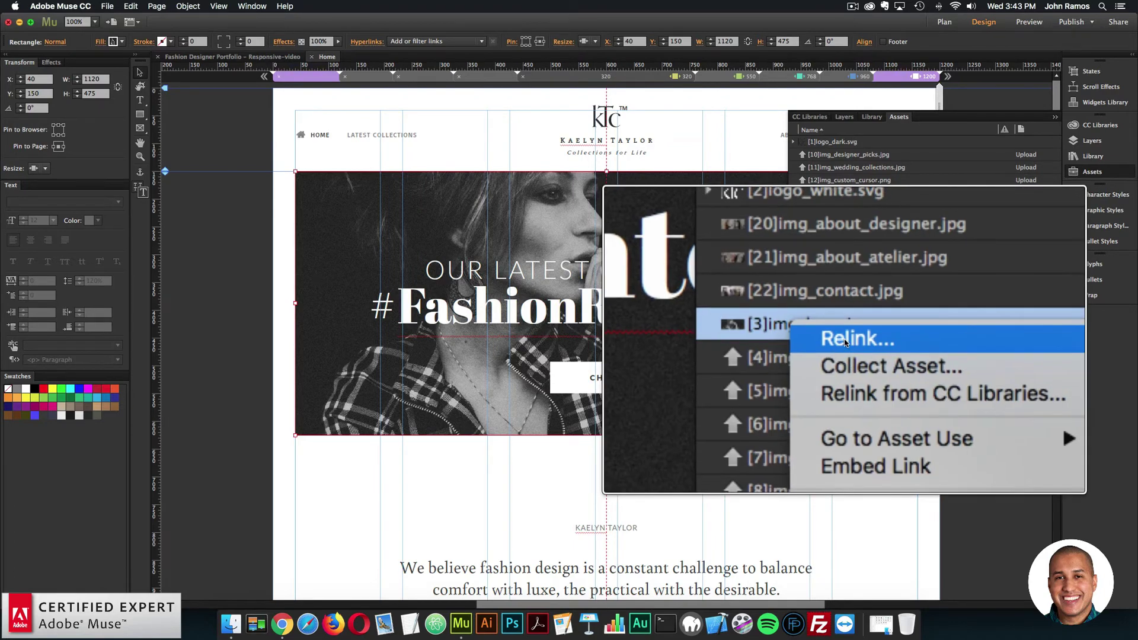
{"action": "left_click", "coordinate": [844, 340]}
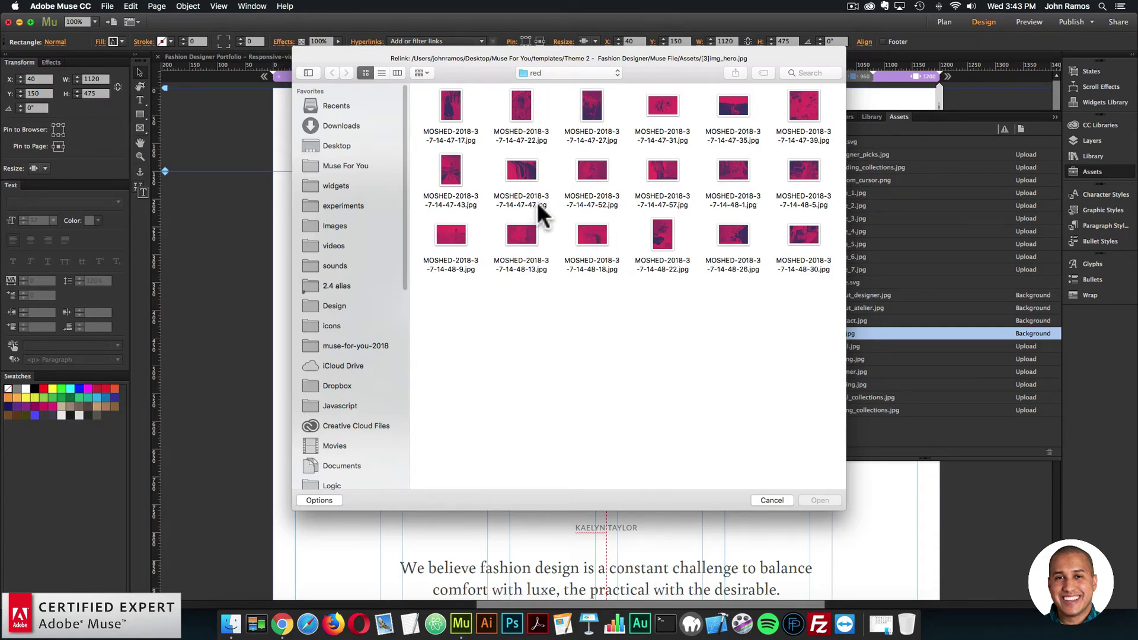
{"action": "left_click", "coordinate": [528, 111]}
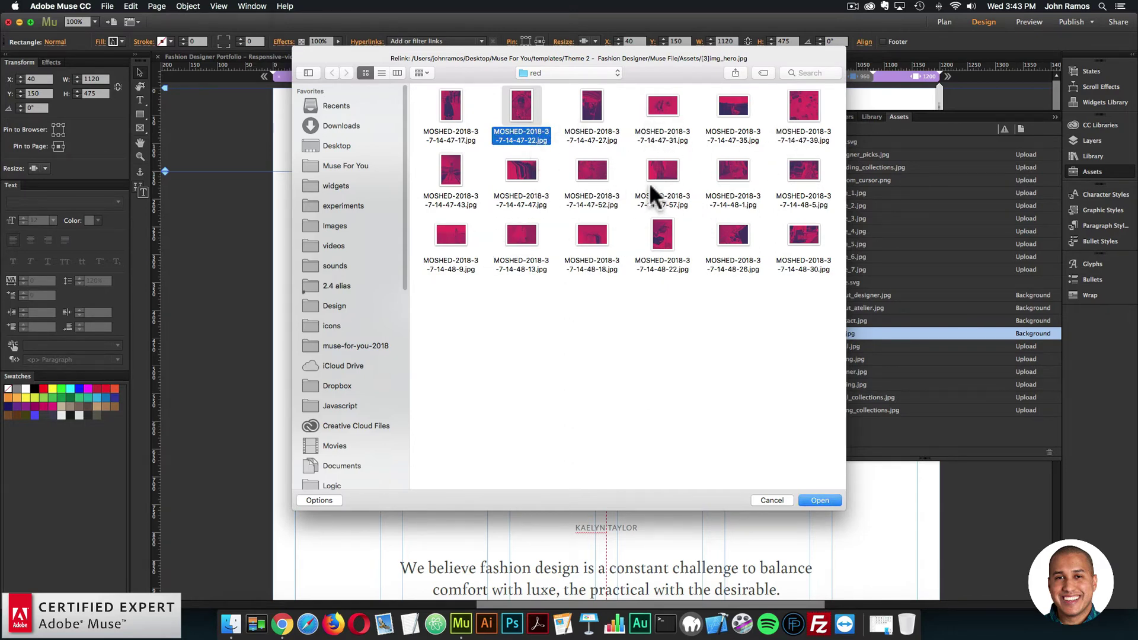
{"action": "left_click", "coordinate": [662, 106]}
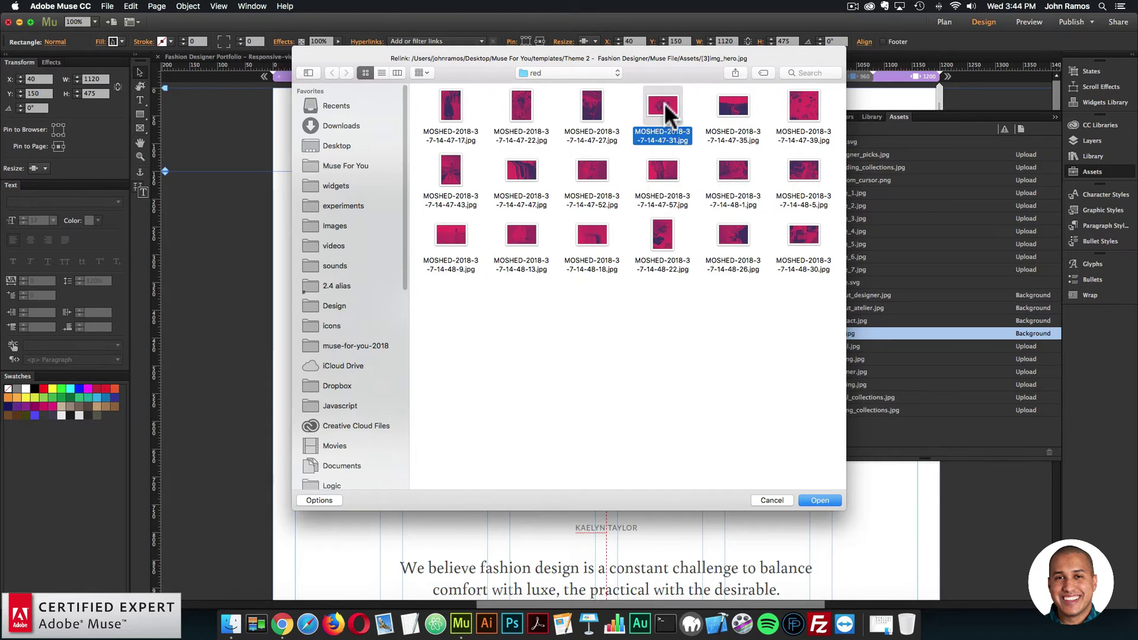
{"action": "double_click", "coordinate": [664, 102]}
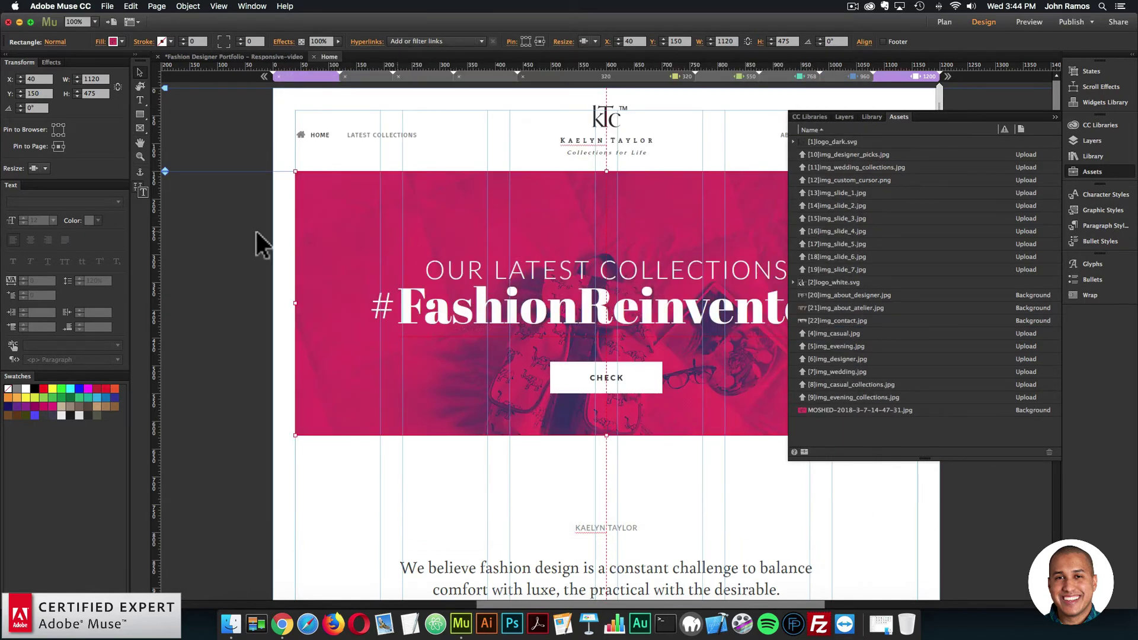
Preview the Home page in Chrome, scroll through the pink hero and collection photos, return to Muse
{"action": "left_click", "coordinate": [228, 265]}
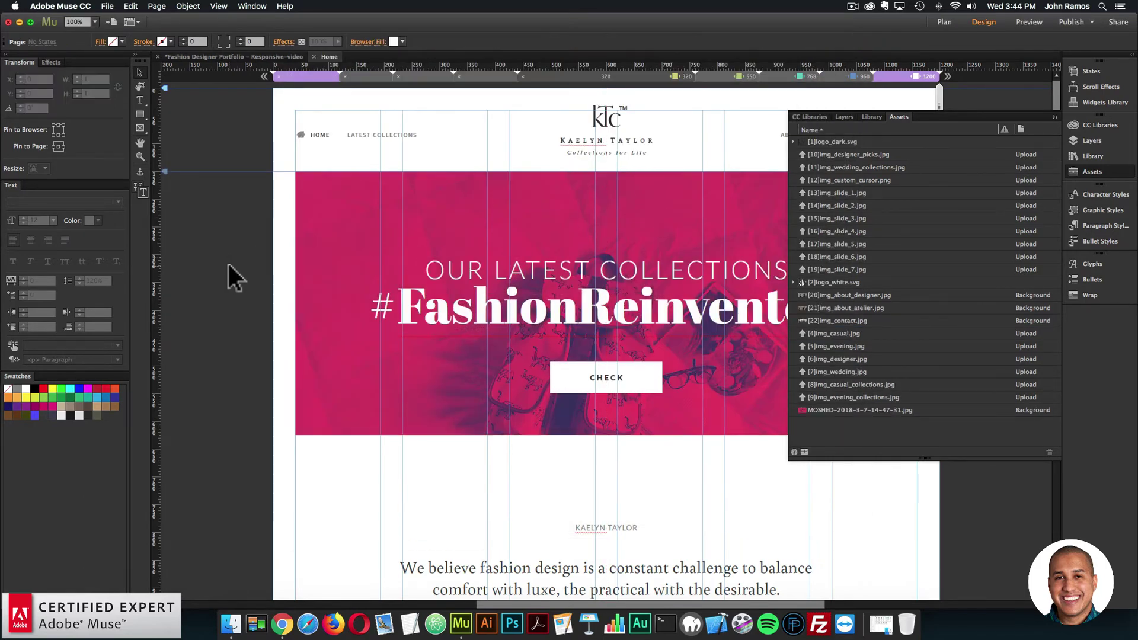
{"action": "left_click", "coordinate": [107, 6]}
{"action": "left_click", "coordinate": [130, 184]}
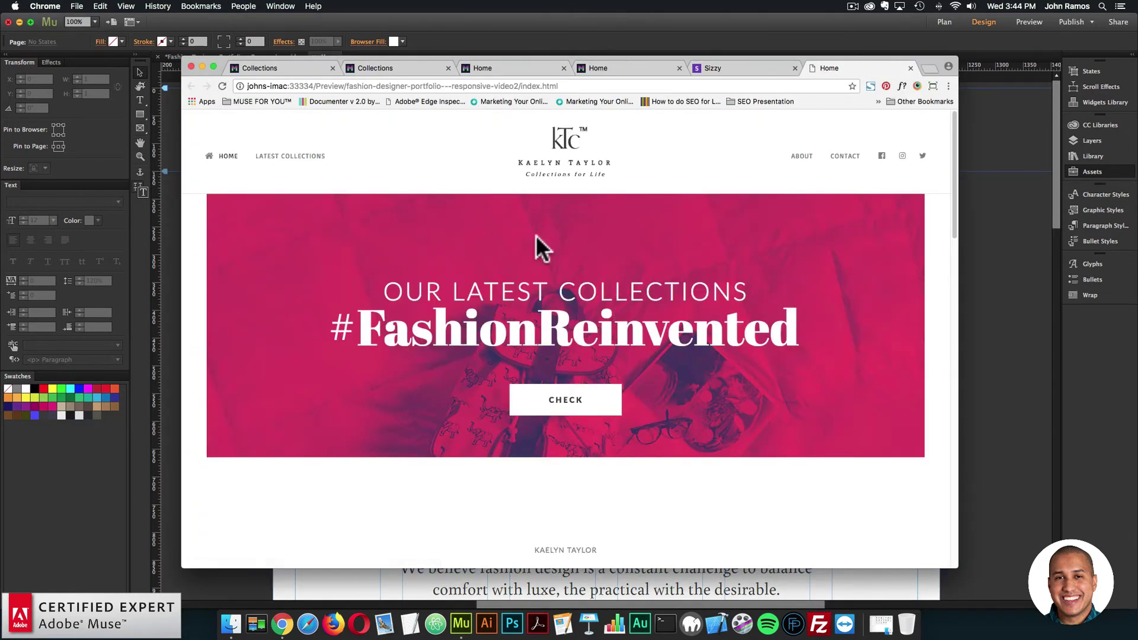
{"action": "scroll", "coordinate": [504, 276], "scroll_direction": "down", "scroll_amount": 2}
{"action": "scroll", "coordinate": [522, 278], "scroll_direction": "up", "scroll_amount": 2}
{"action": "scroll", "coordinate": [545, 283], "scroll_direction": "down", "scroll_amount": 2}
{"action": "scroll", "coordinate": [569, 287], "scroll_direction": "up", "scroll_amount": 2}
{"action": "scroll", "coordinate": [568, 279], "scroll_direction": "down", "scroll_amount": 10}
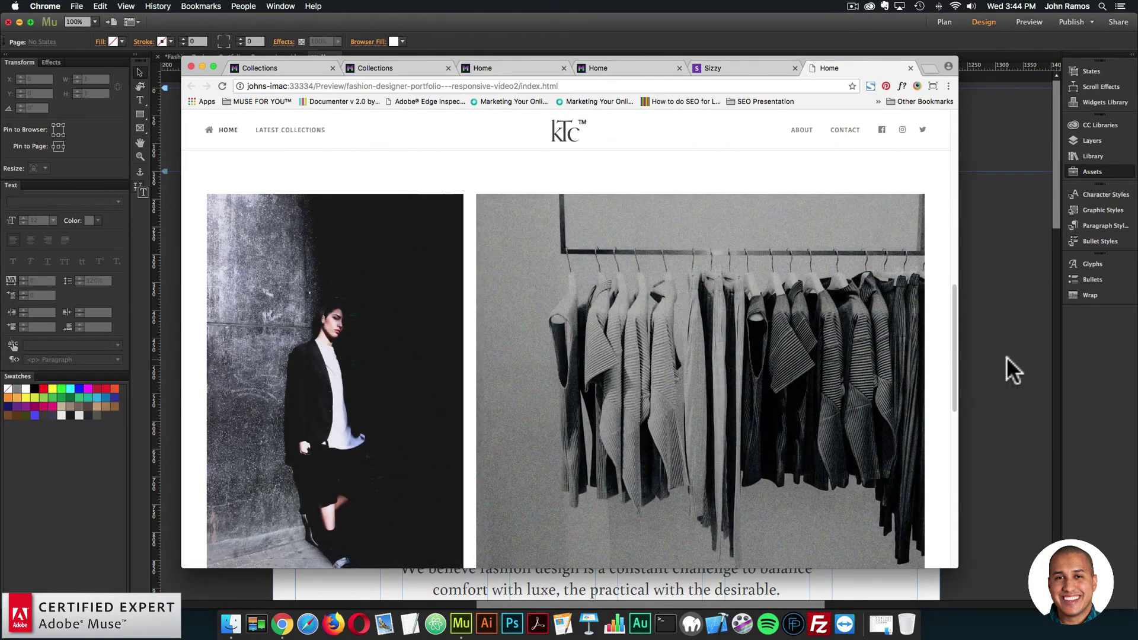
{"action": "left_click", "coordinate": [1007, 358]}
{"action": "scroll", "coordinate": [549, 358], "scroll_direction": "down", "scroll_amount": 10}
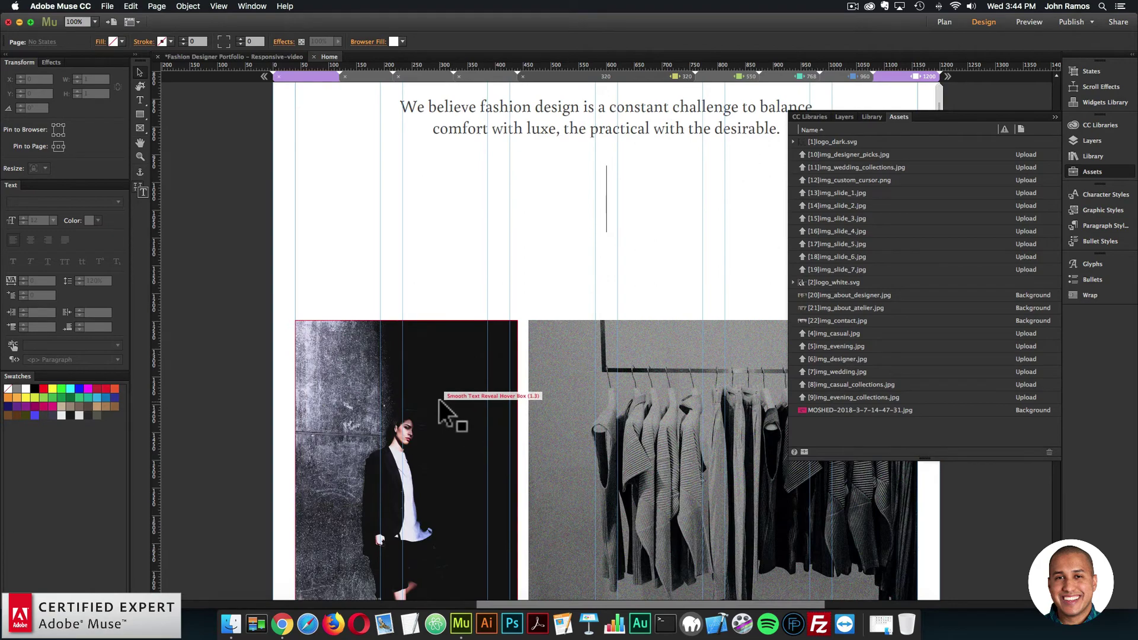
Select the left collection photo's hover box and open its Smooth Text Reveal options
{"action": "left_click", "coordinate": [439, 399]}
{"action": "left_click", "coordinate": [527, 318]}
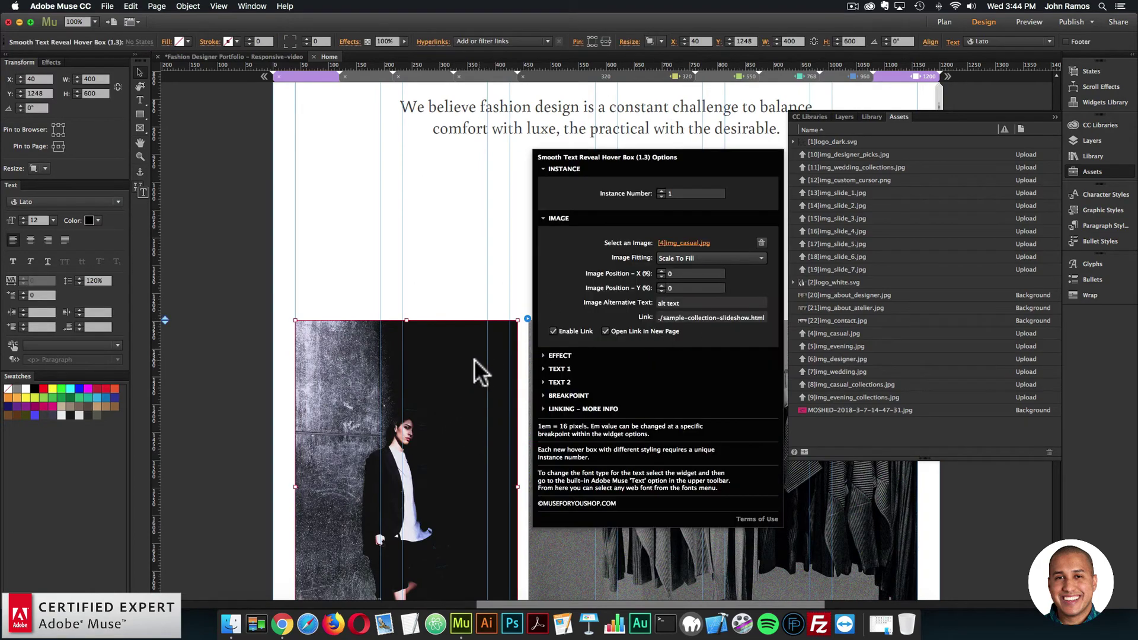
{"action": "left_click", "coordinate": [526, 320]}
{"action": "left_click", "coordinate": [527, 315]}
{"action": "left_click", "coordinate": [527, 318]}
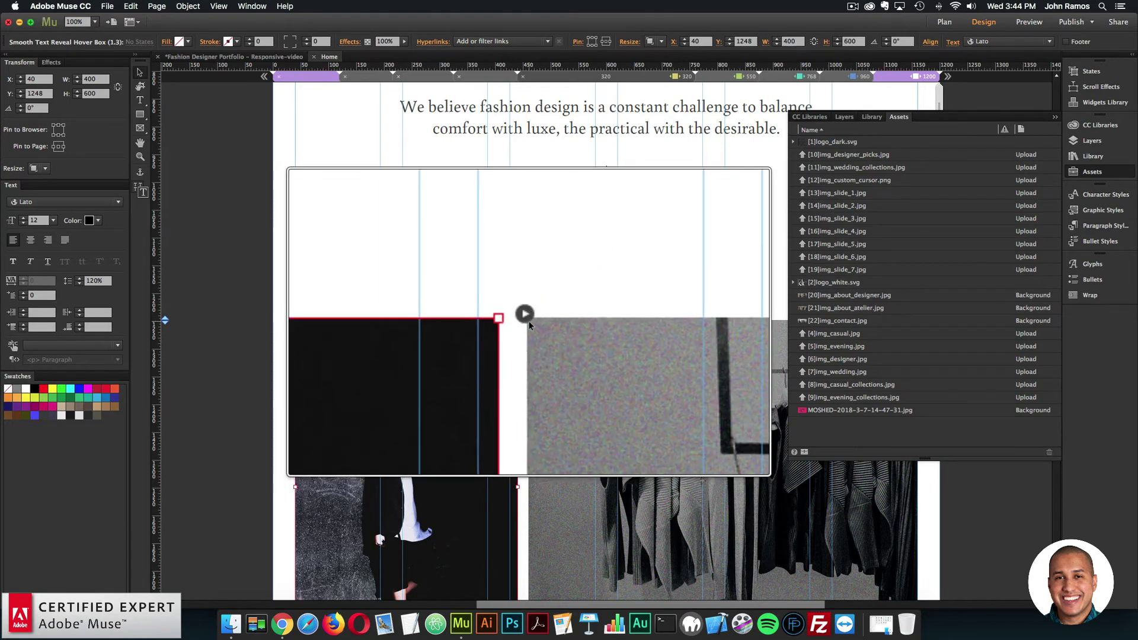
{"action": "left_click", "coordinate": [528, 319]}
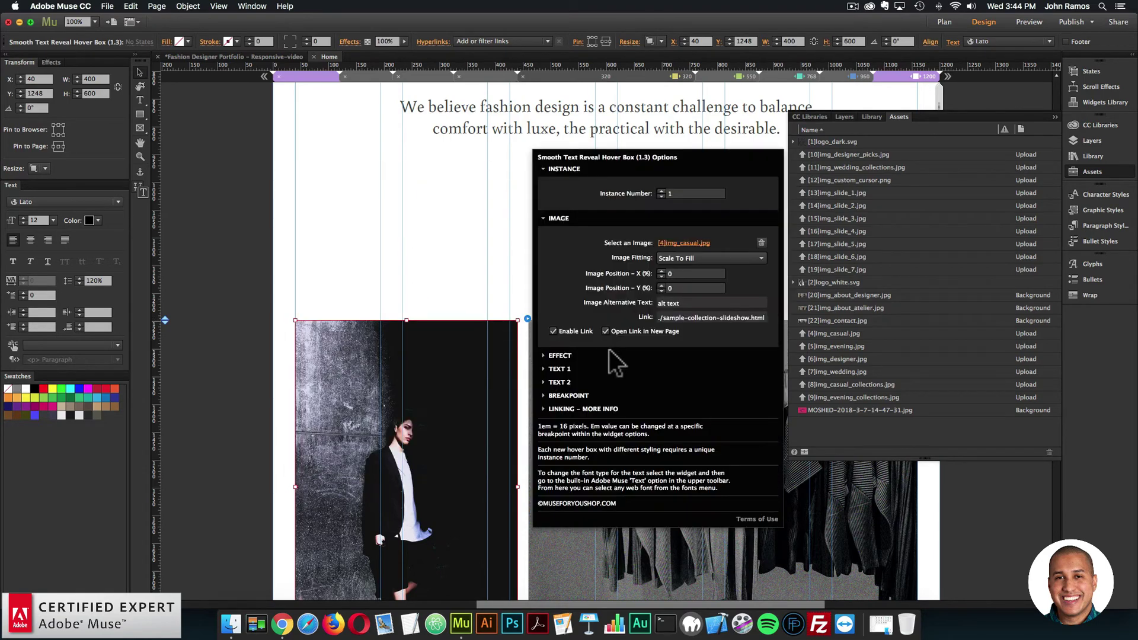
Expand and collapse the Effect, Text 1, Text 2 and Breakpoint sections of the hover box options
{"action": "left_click", "coordinate": [562, 355]}
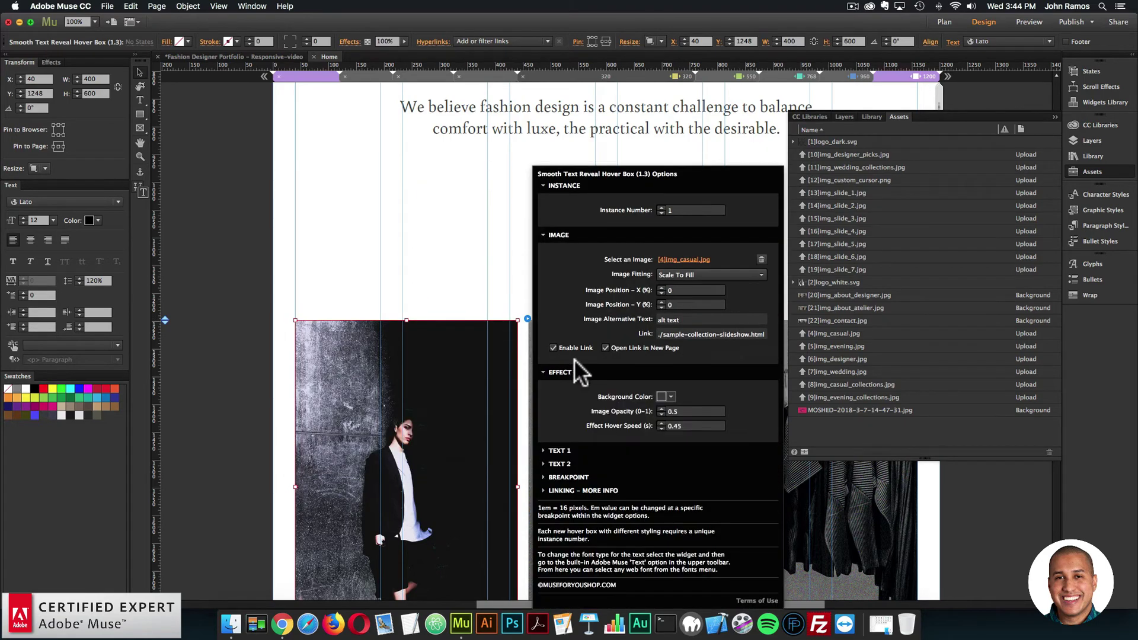
{"action": "left_click", "coordinate": [558, 375]}
{"action": "left_click", "coordinate": [561, 449]}
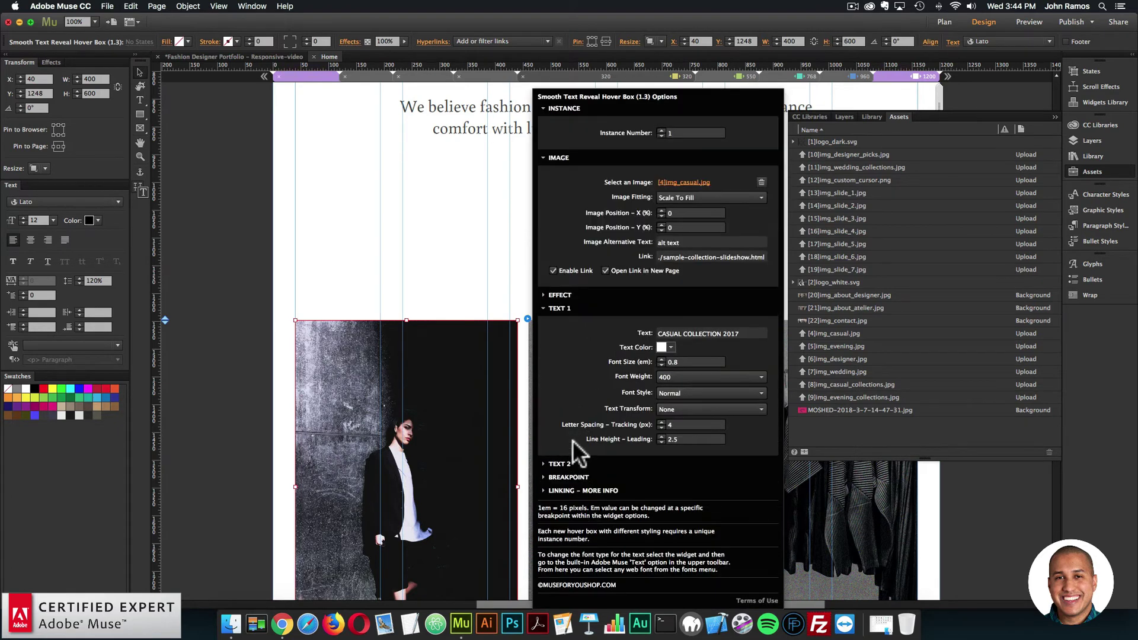
{"action": "left_click", "coordinate": [555, 307]}
{"action": "left_click", "coordinate": [557, 454]}
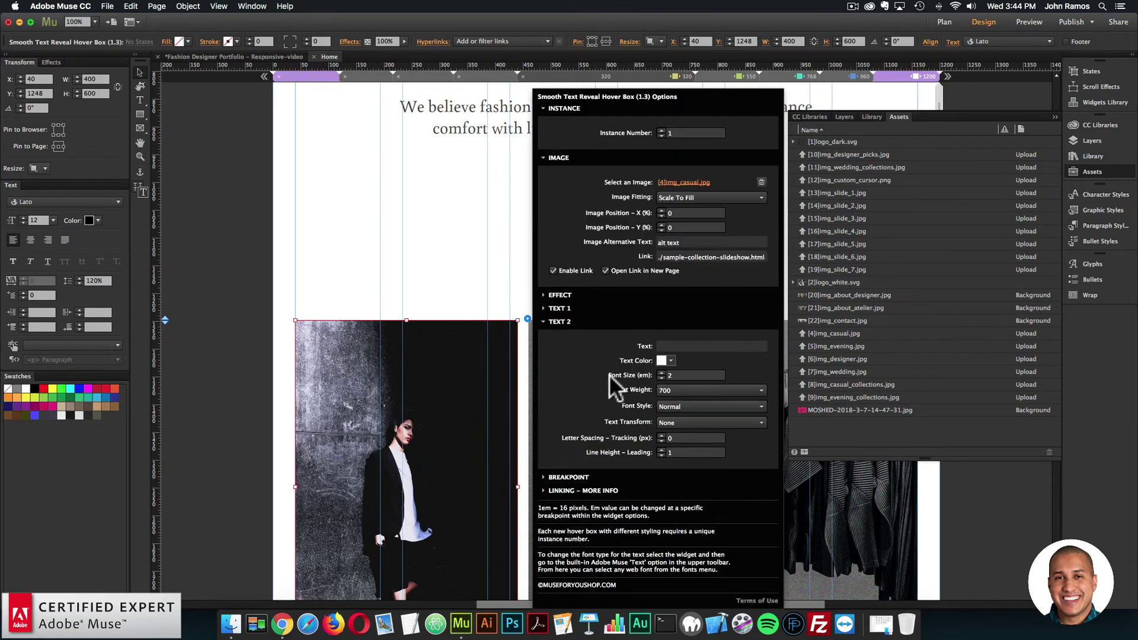
{"action": "left_click", "coordinate": [561, 320]}
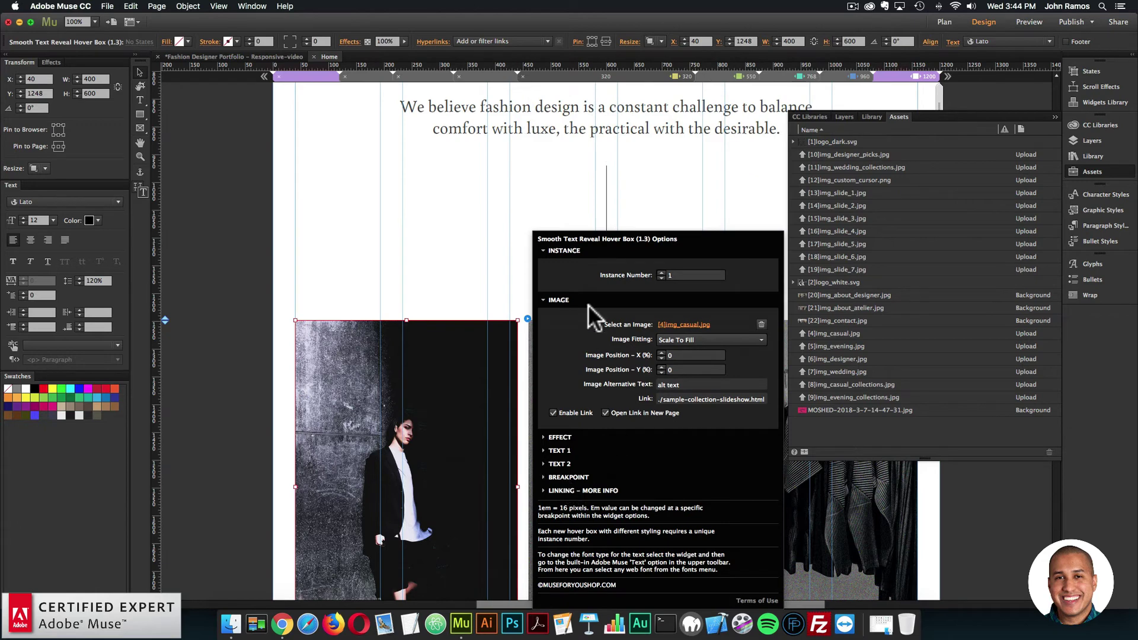
{"action": "left_click", "coordinate": [567, 474]}
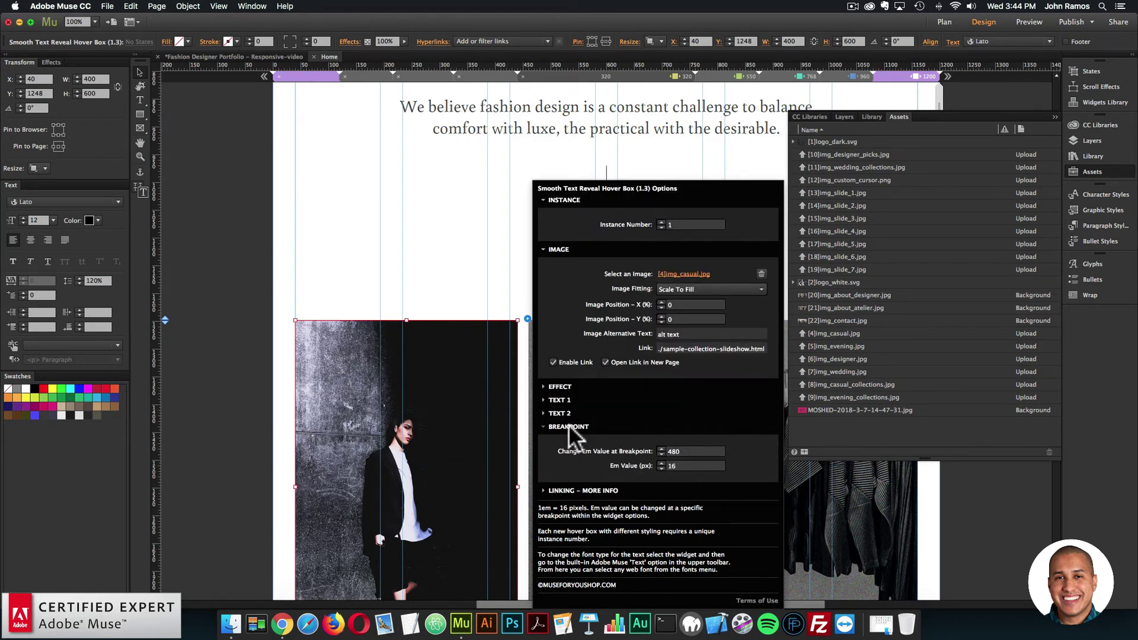
{"action": "left_click", "coordinate": [567, 425]}
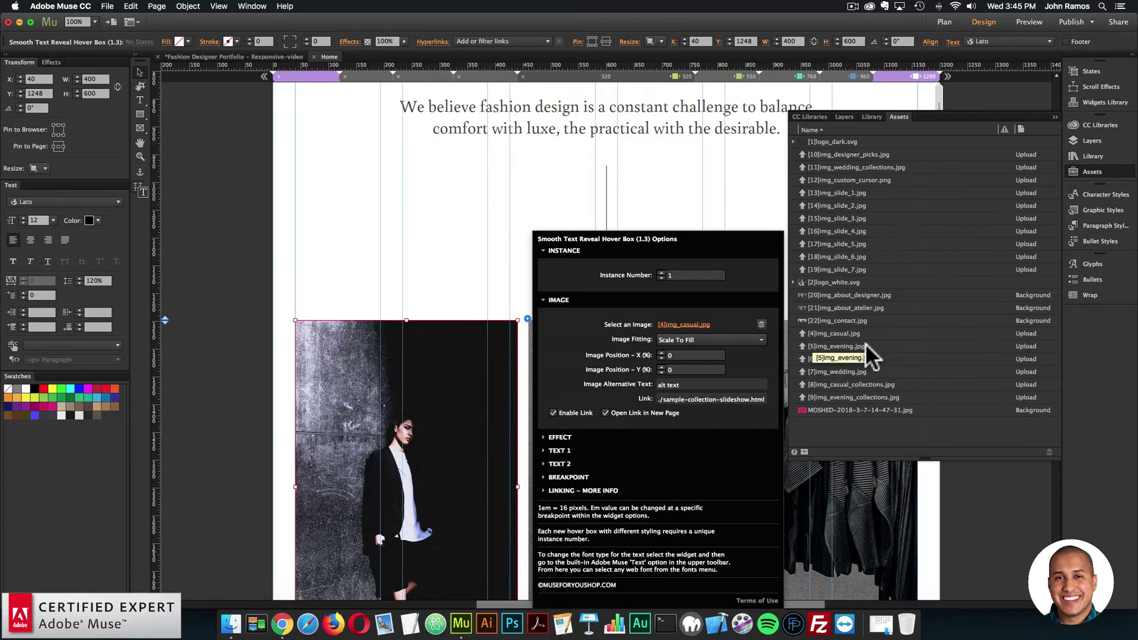
{"action": "left_click", "coordinate": [860, 232]}
{"action": "left_click", "coordinate": [830, 333]}
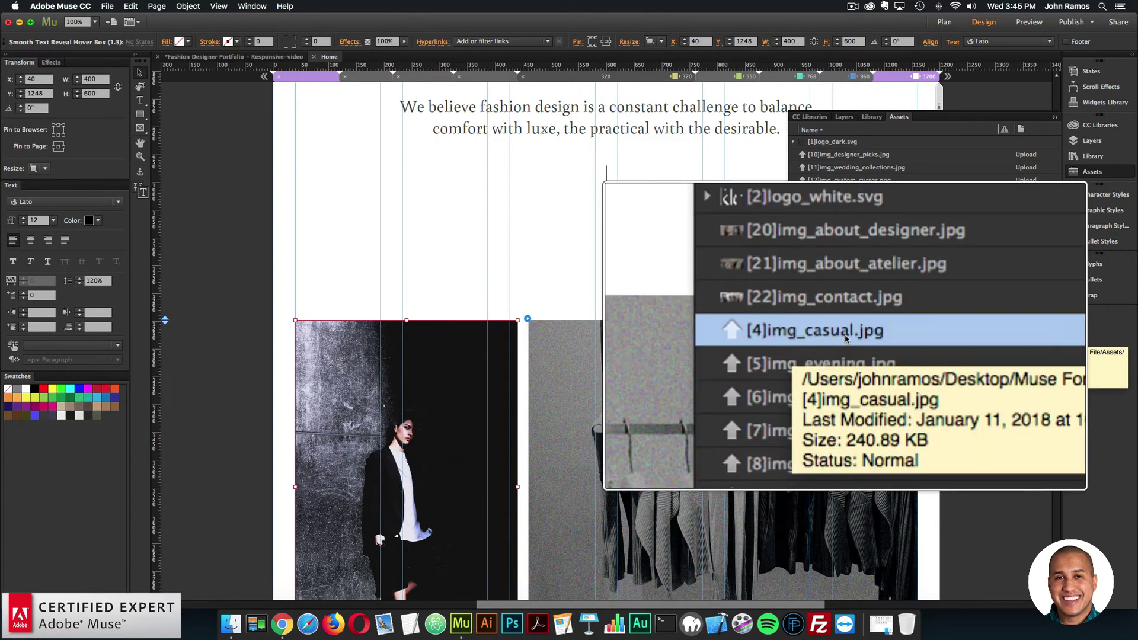
{"action": "right_click", "coordinate": [841, 333]}
{"action": "left_click", "coordinate": [859, 340]}
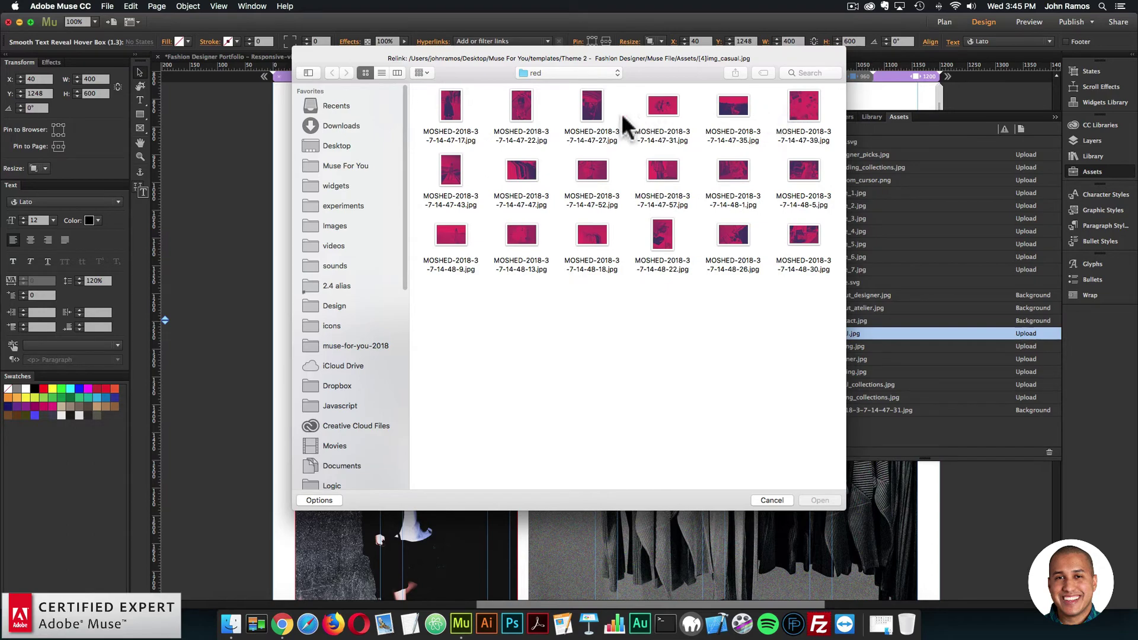
{"action": "double_click", "coordinate": [520, 128]}
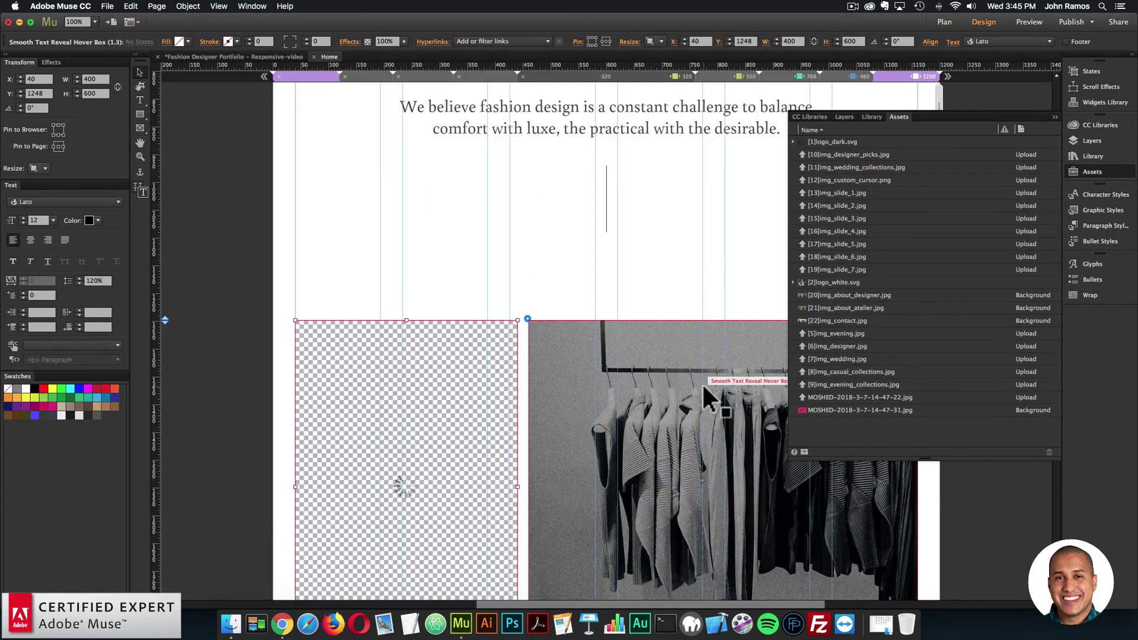
{"action": "left_click", "coordinate": [216, 215]}
Select the grey clothing rack image and check its hover box options
{"action": "scroll", "coordinate": [223, 213], "scroll_direction": "down", "scroll_amount": 5}
{"action": "left_click", "coordinate": [674, 341]}
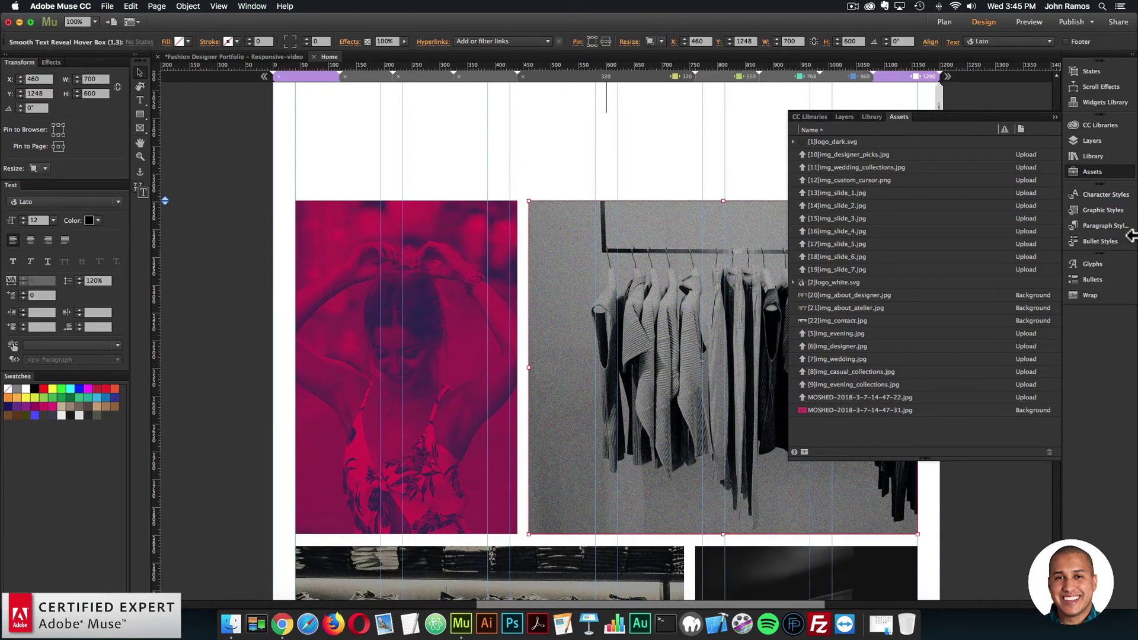
{"action": "left_click", "coordinate": [1095, 172]}
{"action": "left_click", "coordinate": [927, 199]}
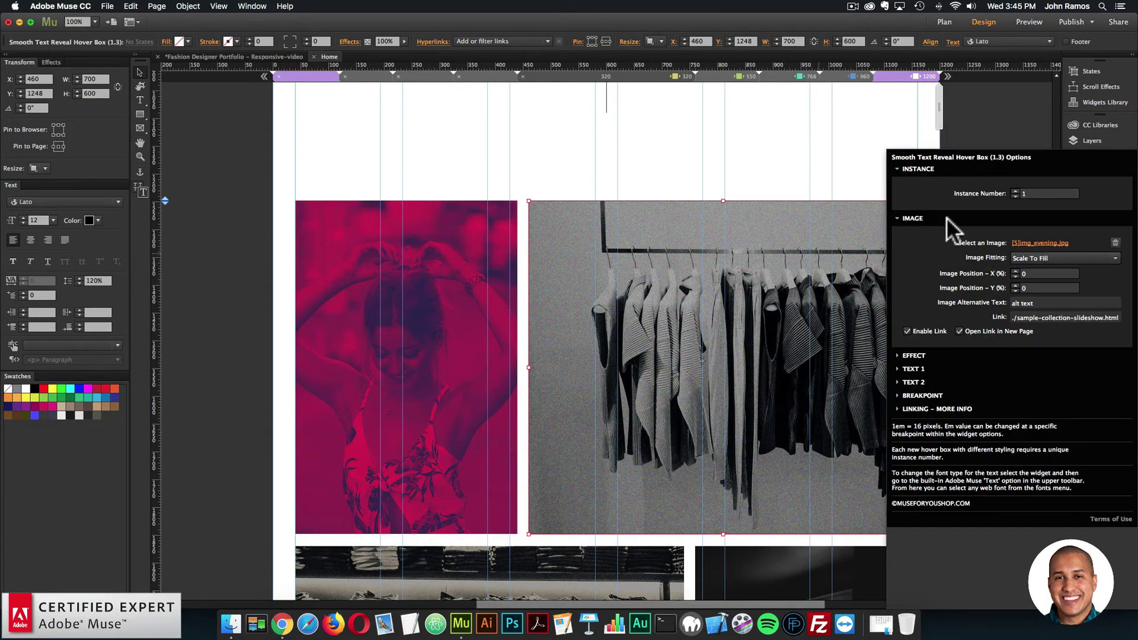
{"action": "left_click", "coordinate": [1094, 173]}
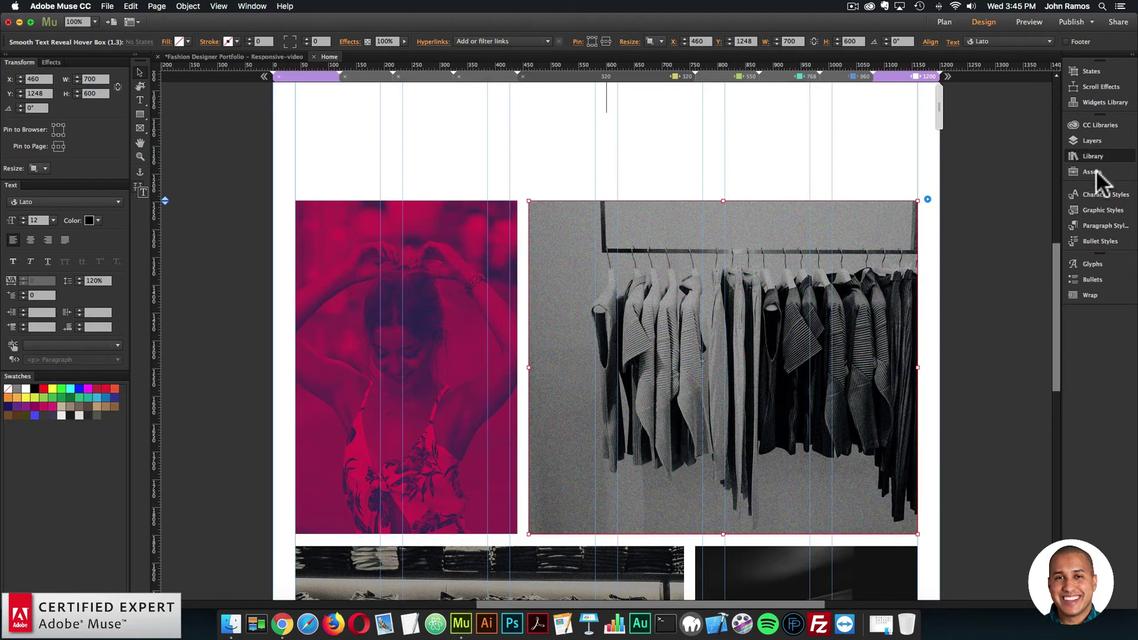
{"action": "left_click", "coordinate": [1096, 170]}
{"action": "left_click", "coordinate": [828, 330]}
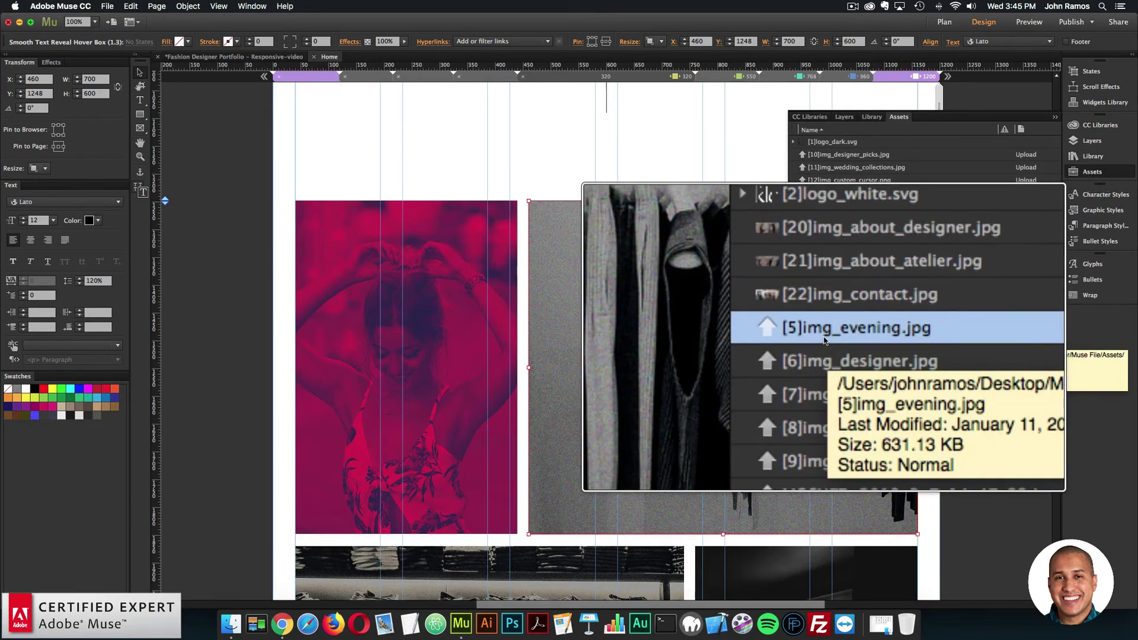
{"action": "right_click", "coordinate": [832, 333]}
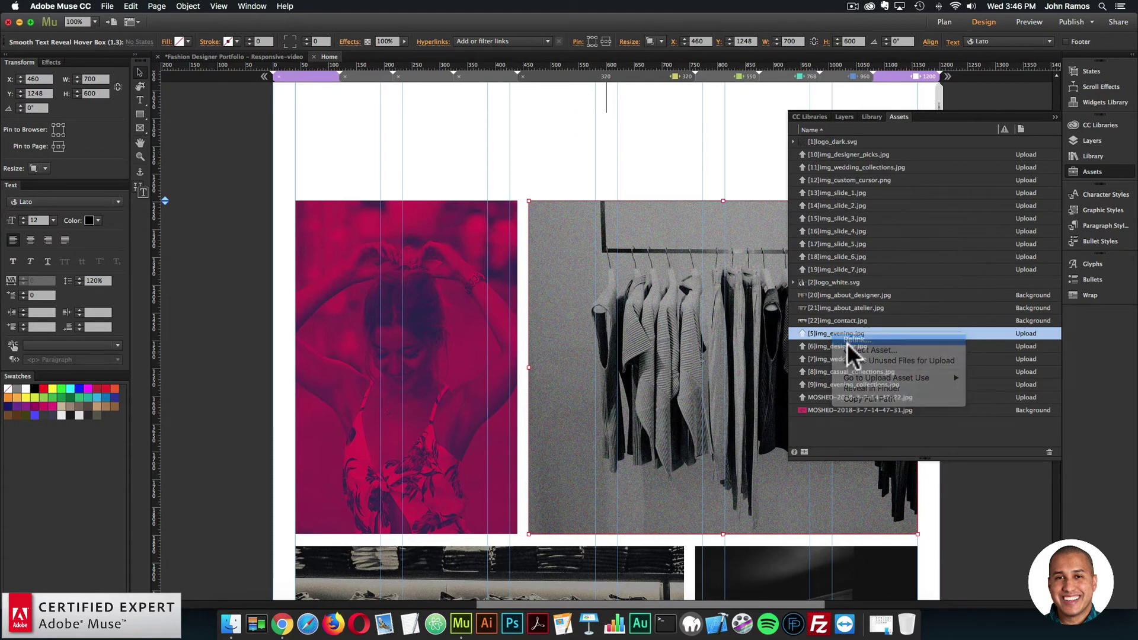
{"action": "left_click", "coordinate": [848, 341]}
{"action": "double_click", "coordinate": [451, 234]}
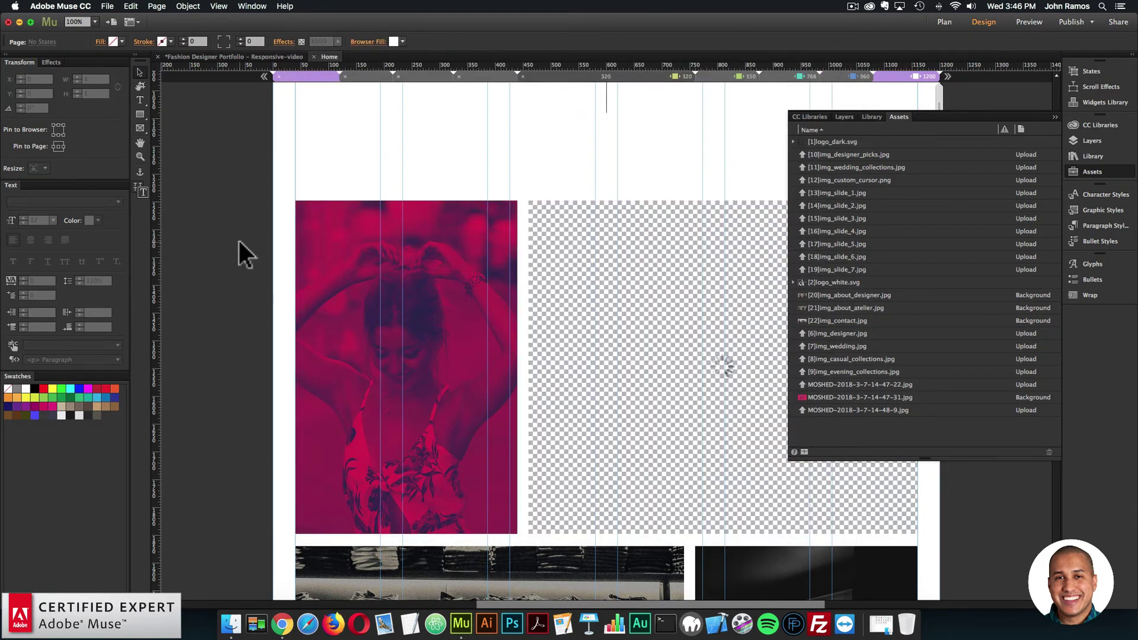
{"action": "scroll", "coordinate": [239, 240], "scroll_direction": "down", "scroll_amount": 8}
{"action": "left_click", "coordinate": [477, 368]}
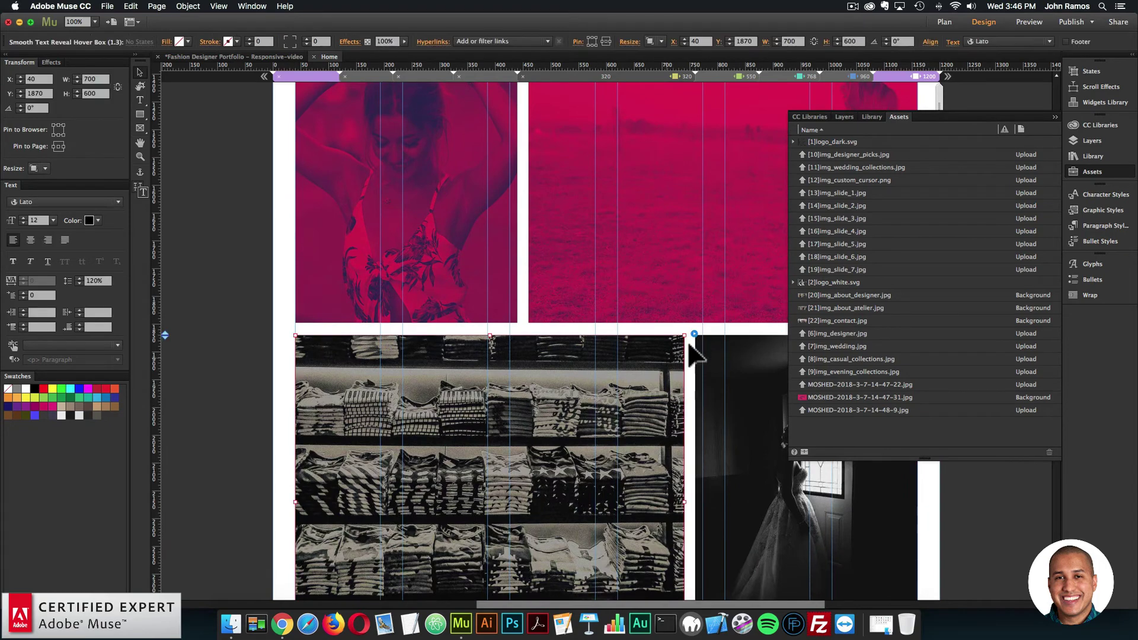
{"action": "left_click", "coordinate": [695, 333]}
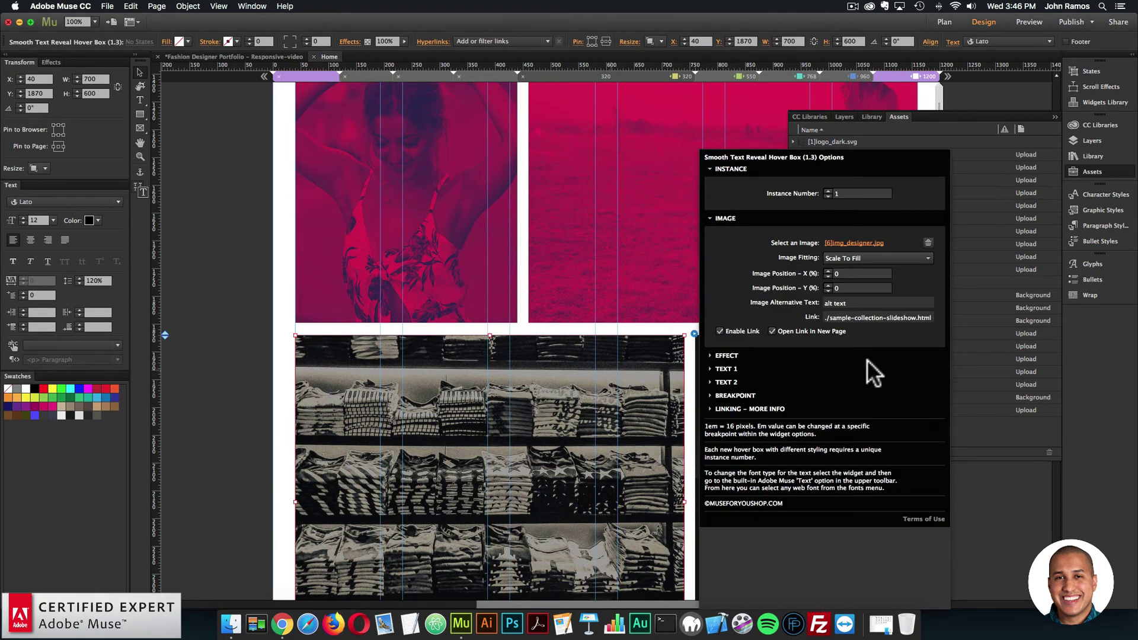
{"action": "key", "text": "Escape"}
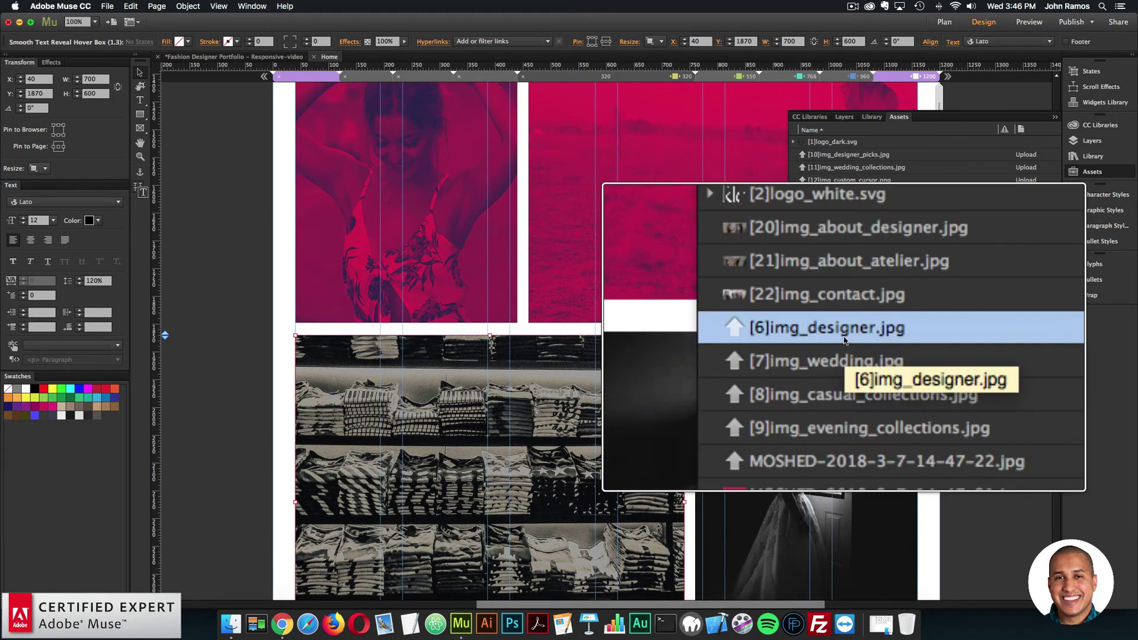
{"action": "right_click", "coordinate": [841, 333]}
{"action": "left_click", "coordinate": [857, 341]}
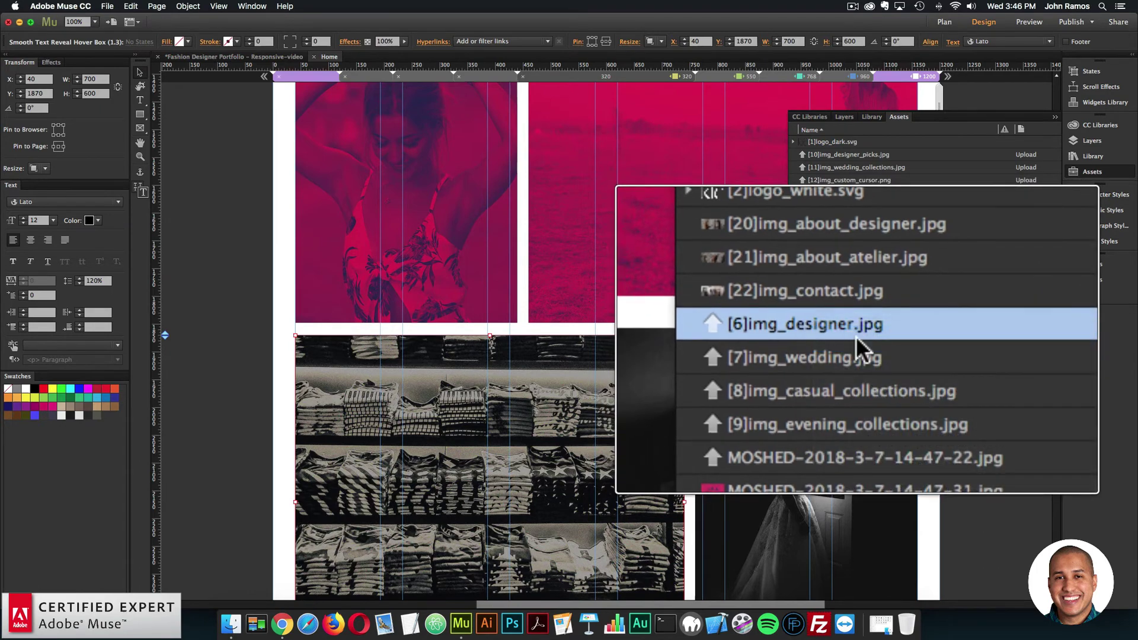
{"action": "left_click", "coordinate": [735, 186]}
{"action": "left_click", "coordinate": [820, 500]}
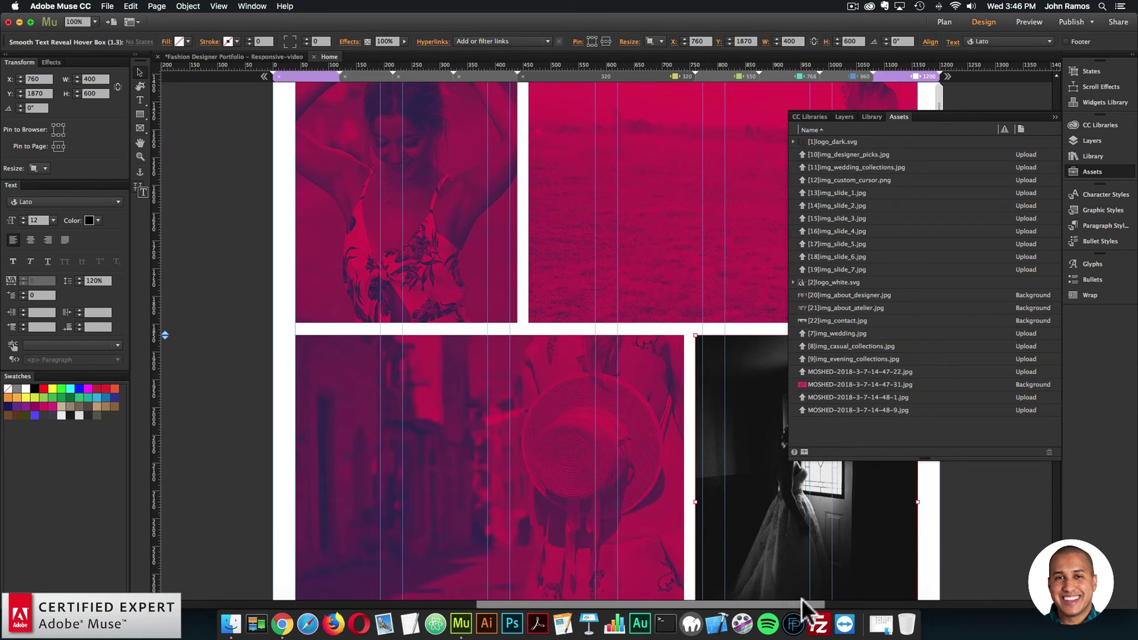
{"action": "left_click_drag", "start_coordinate": [788, 603], "coordinate": [881, 604]}
{"action": "left_click", "coordinate": [688, 333]}
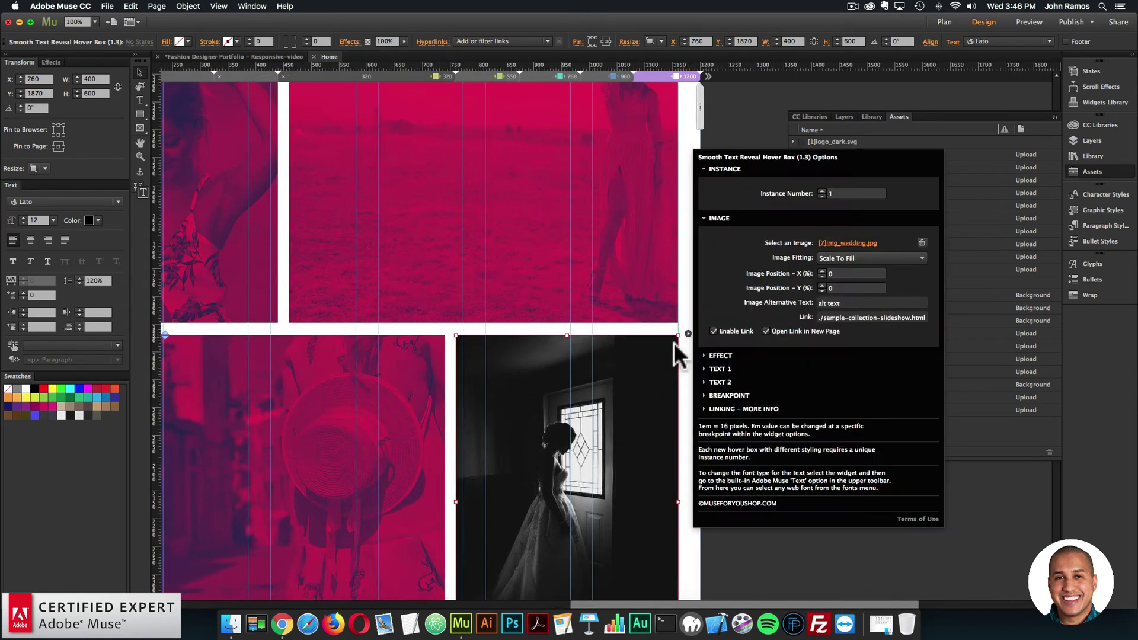
{"action": "left_click", "coordinate": [954, 350]}
{"action": "left_click", "coordinate": [842, 332]}
{"action": "right_click", "coordinate": [845, 336]}
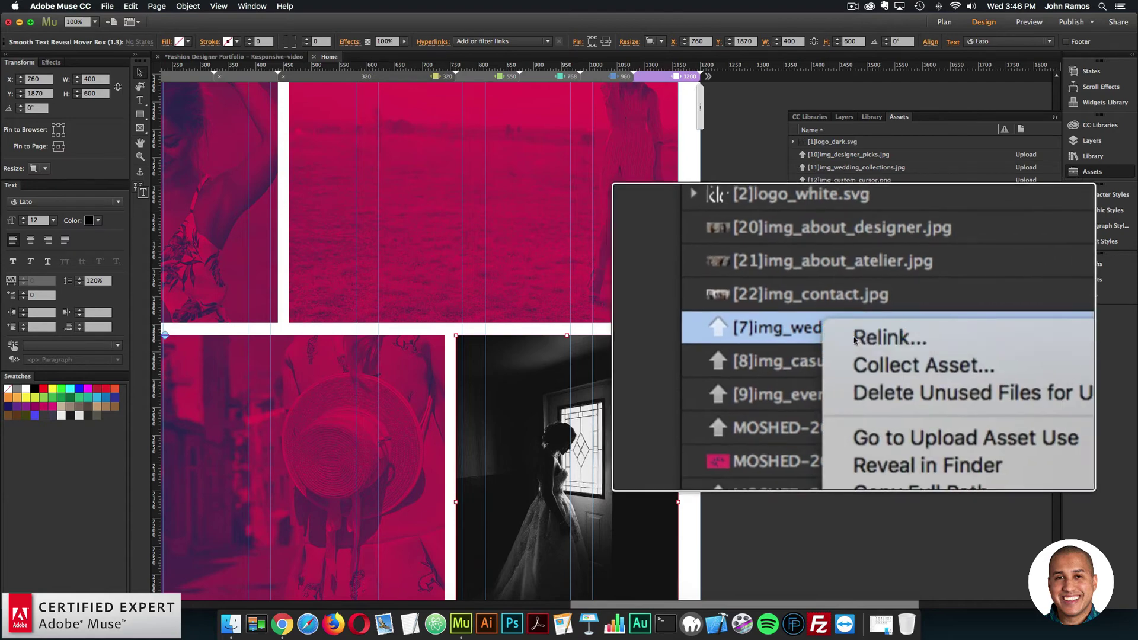
{"action": "left_click", "coordinate": [853, 342]}
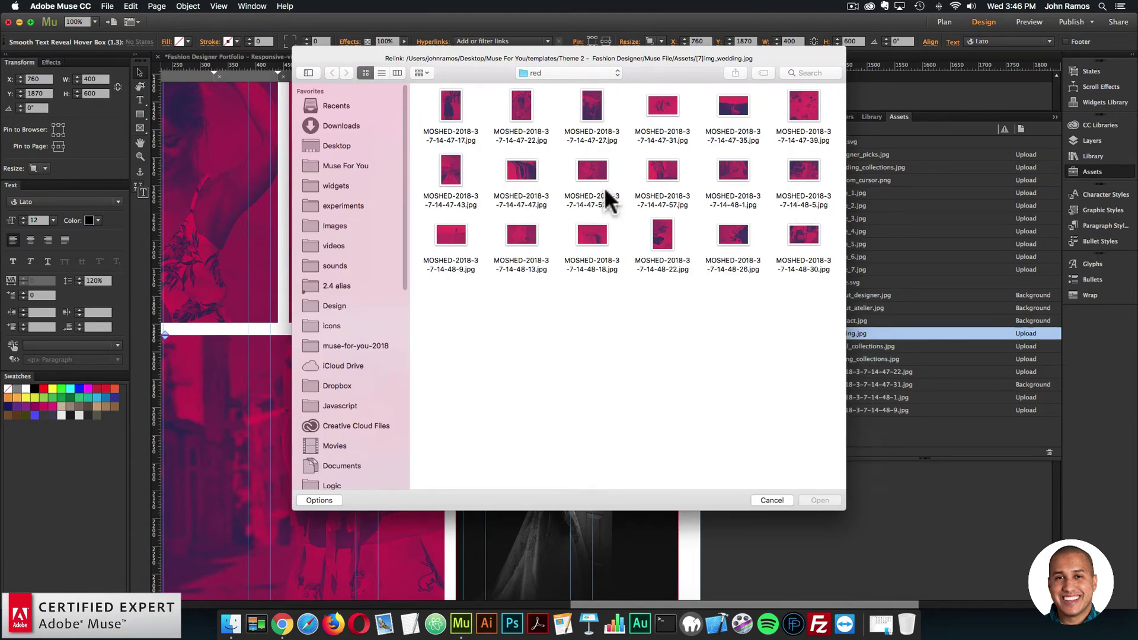
{"action": "double_click", "coordinate": [733, 106]}
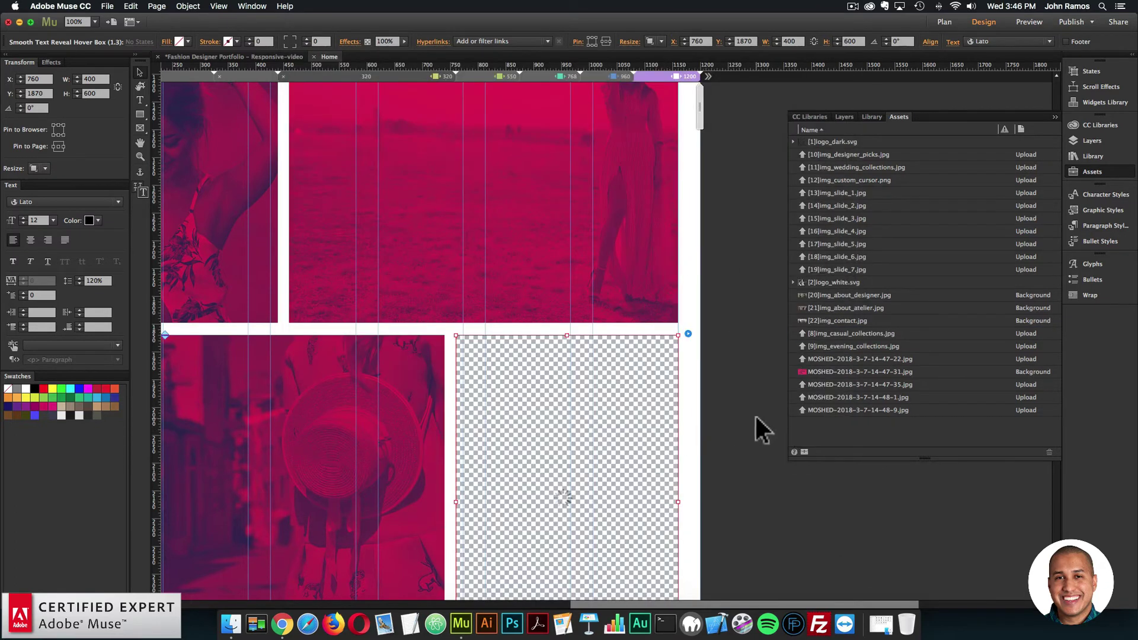
{"action": "left_click", "coordinate": [755, 415]}
{"action": "key", "text": "super+minus"}
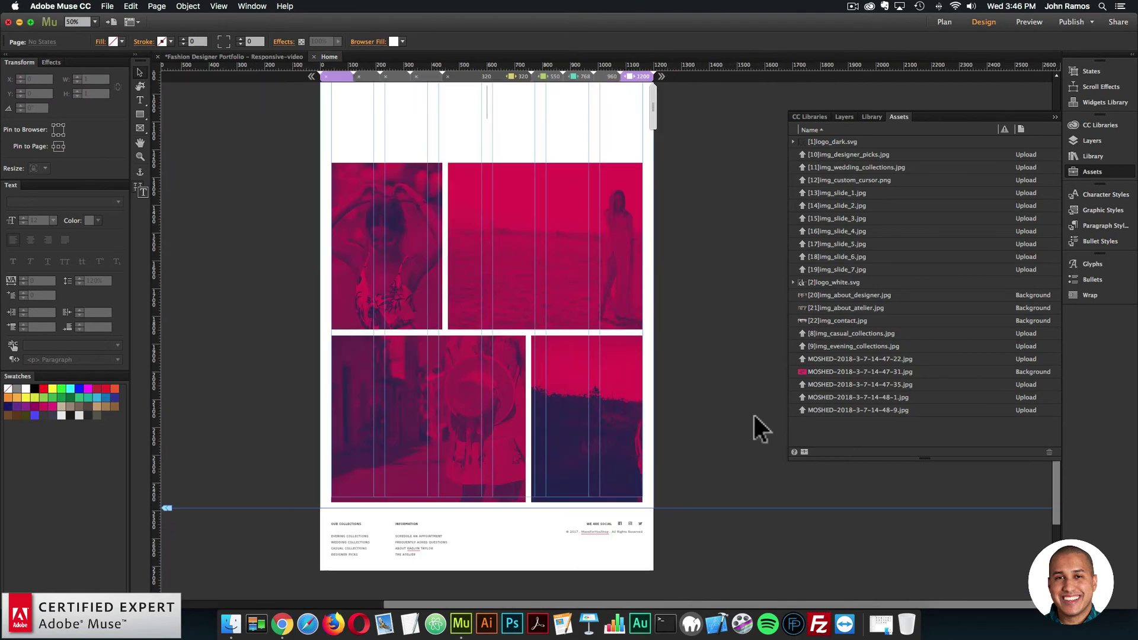
Verify the bottom-right tile's image file, then preview the Home page in the browser
{"action": "left_click", "coordinate": [602, 381]}
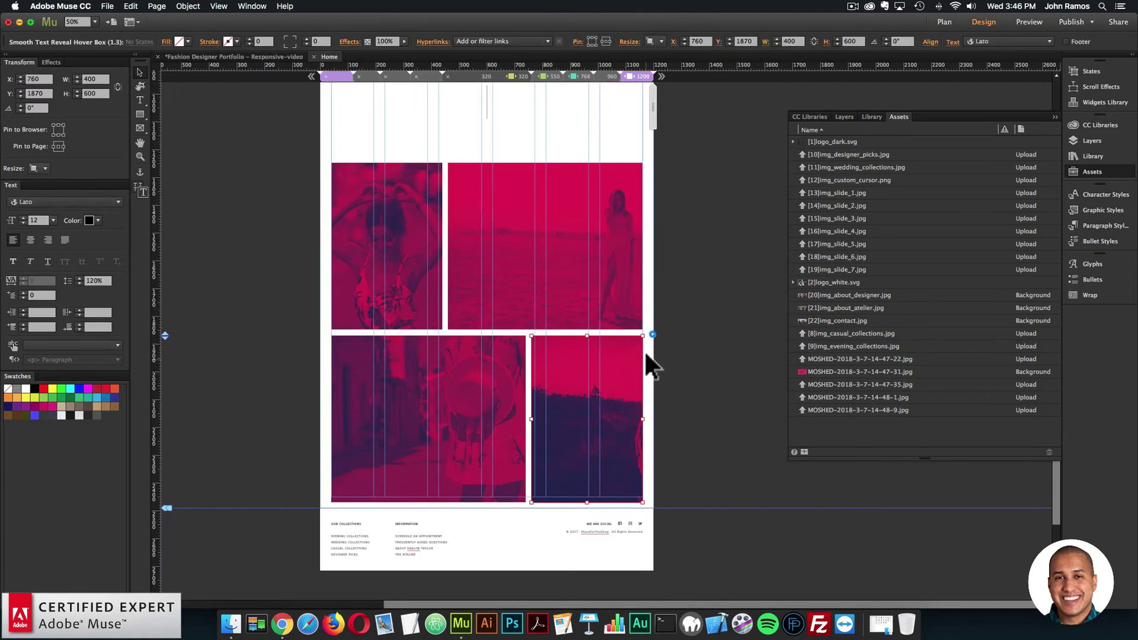
{"action": "left_click", "coordinate": [652, 335]}
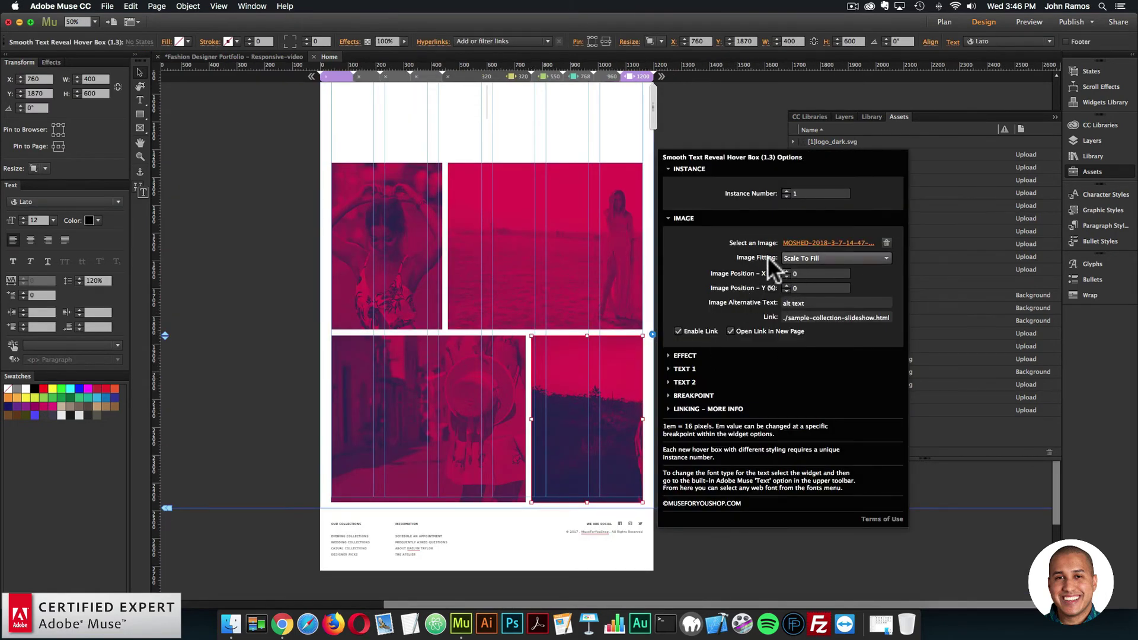
{"action": "left_click", "coordinate": [579, 404]}
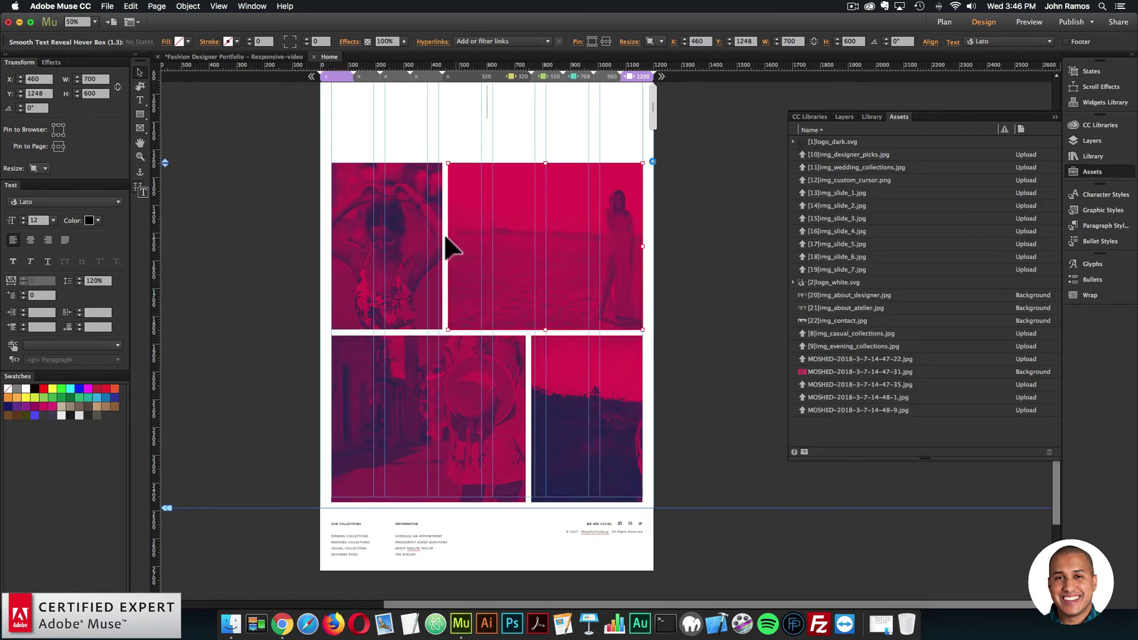
{"action": "left_click", "coordinate": [709, 389]}
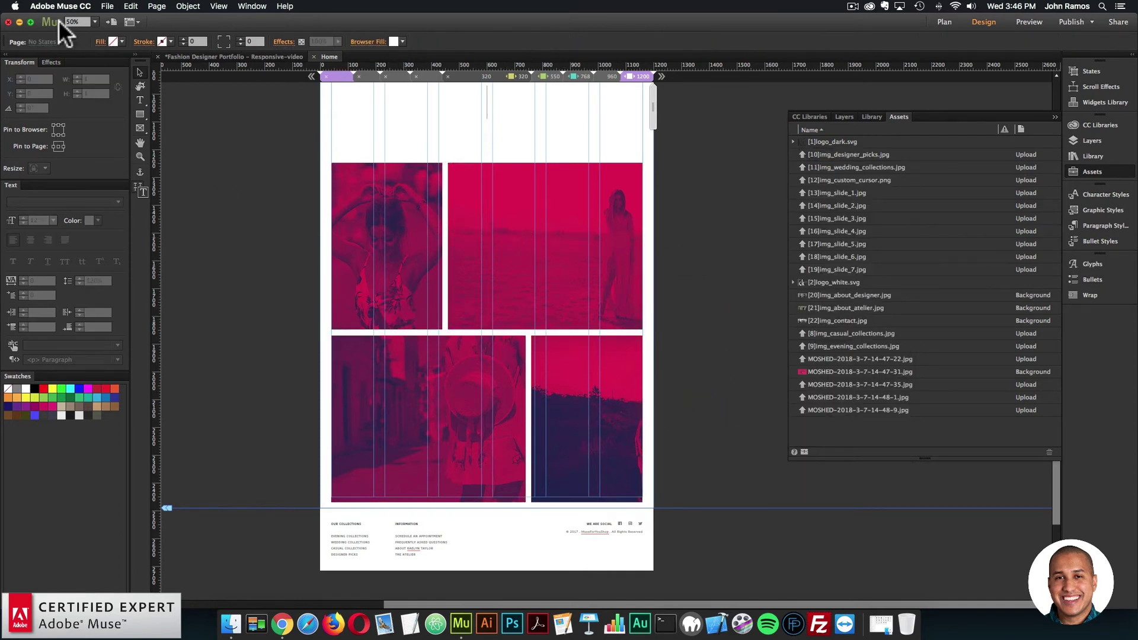
{"action": "left_click", "coordinate": [107, 6]}
{"action": "left_click", "coordinate": [148, 179]}
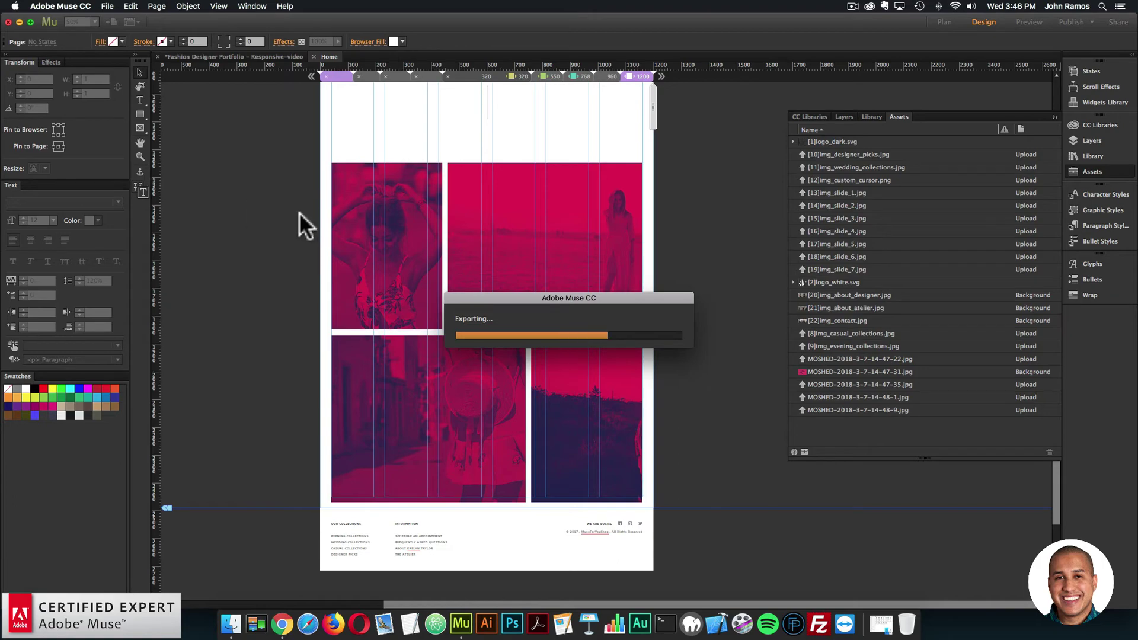
Scroll through the Chrome preview's four pink collection tiles and hero, then return to Muse
{"action": "scroll", "coordinate": [571, 272], "scroll_direction": "down", "scroll_amount": 3}
{"action": "scroll", "coordinate": [574, 250], "scroll_direction": "up", "scroll_amount": 3}
{"action": "scroll", "coordinate": [571, 254], "scroll_direction": "down", "scroll_amount": 7}
{"action": "scroll", "coordinate": [570, 267], "scroll_direction": "down", "scroll_amount": 8}
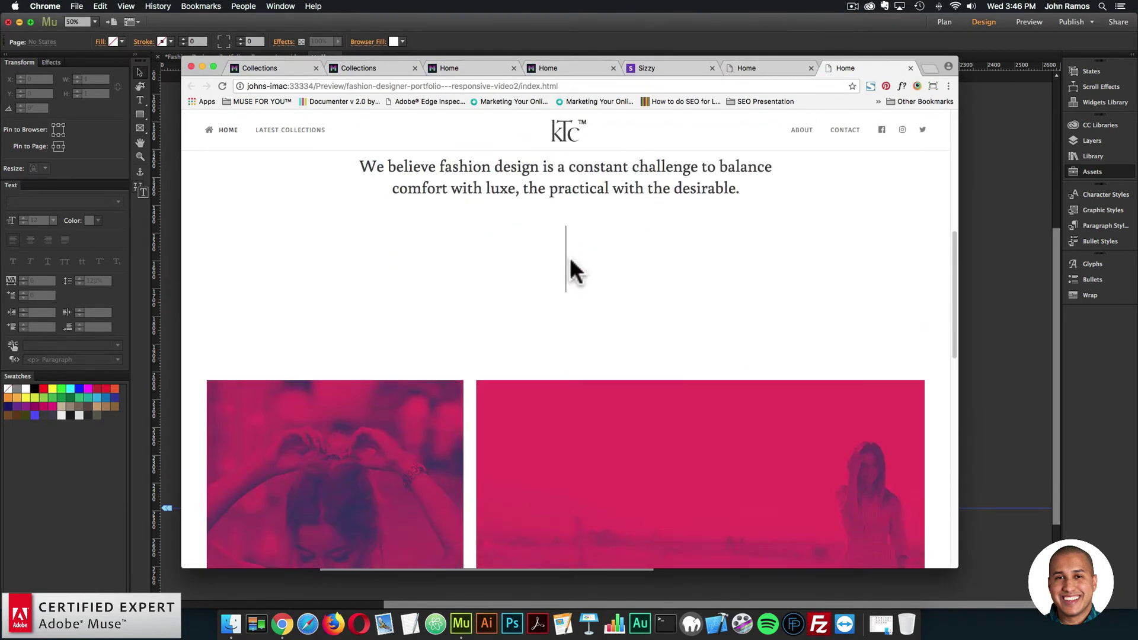
{"action": "scroll", "coordinate": [379, 355], "scroll_direction": "down", "scroll_amount": 5}
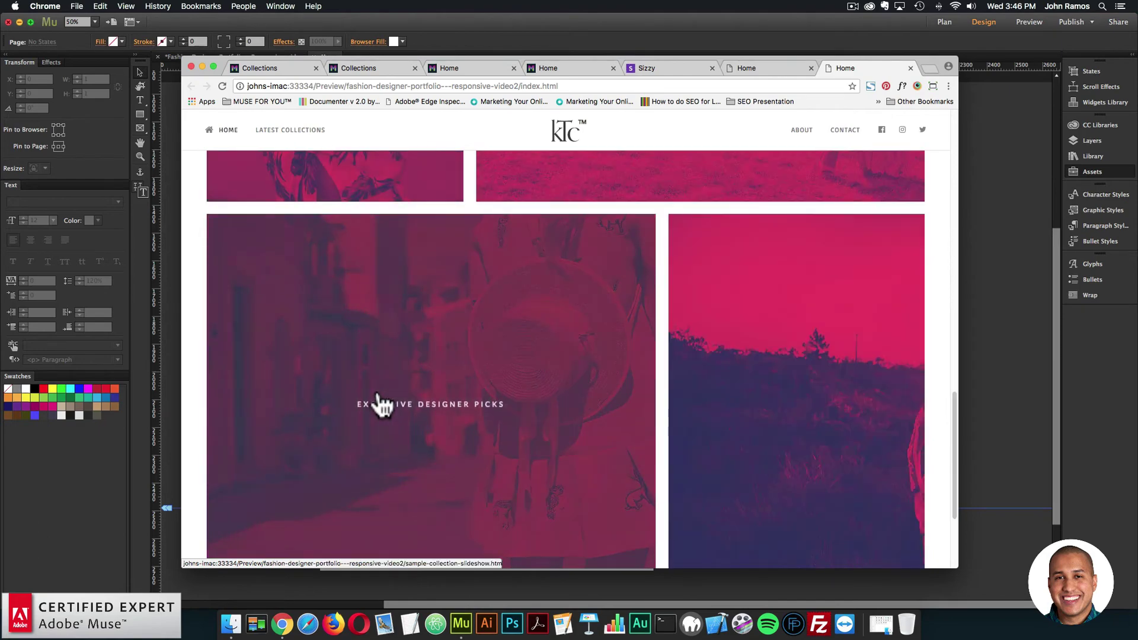
{"action": "scroll", "coordinate": [796, 432], "scroll_direction": "down", "scroll_amount": 2}
{"action": "scroll", "coordinate": [449, 379], "scroll_direction": "up", "scroll_amount": 15}
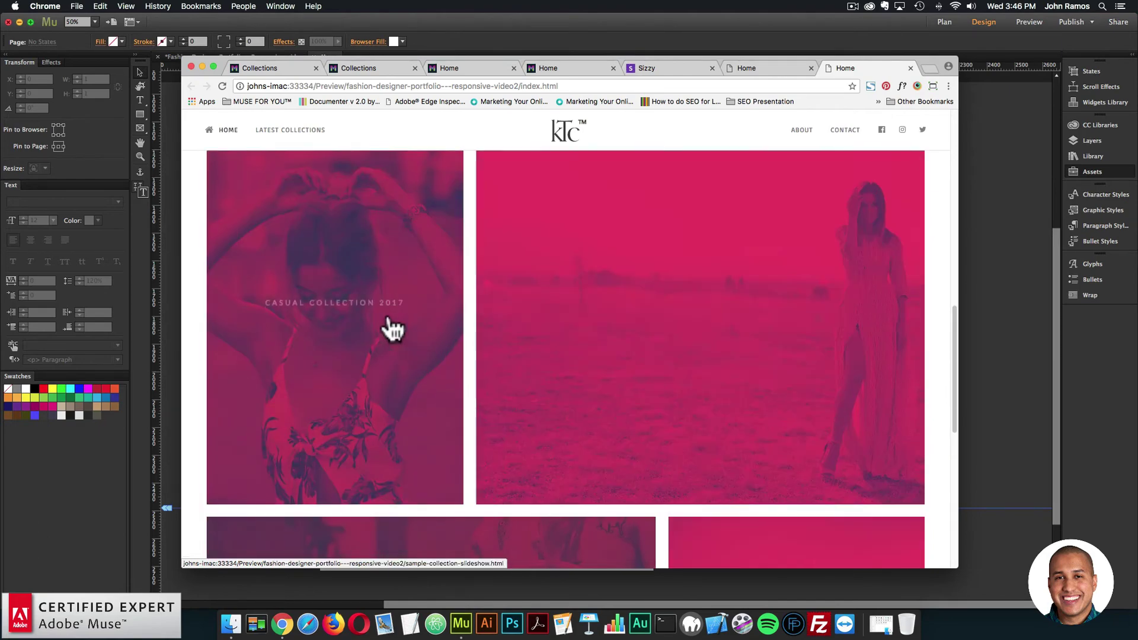
{"action": "scroll", "coordinate": [671, 356], "scroll_direction": "up", "scroll_amount": 2}
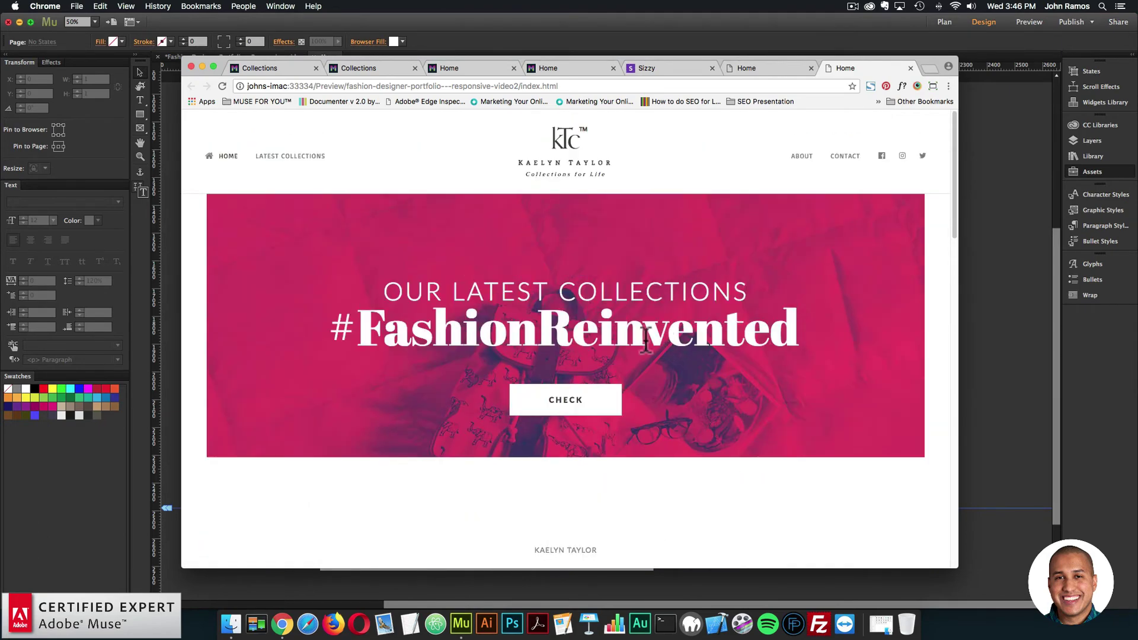
{"action": "left_click", "coordinate": [1102, 308]}
{"action": "scroll", "coordinate": [755, 230], "scroll_direction": "up", "scroll_amount": 8}
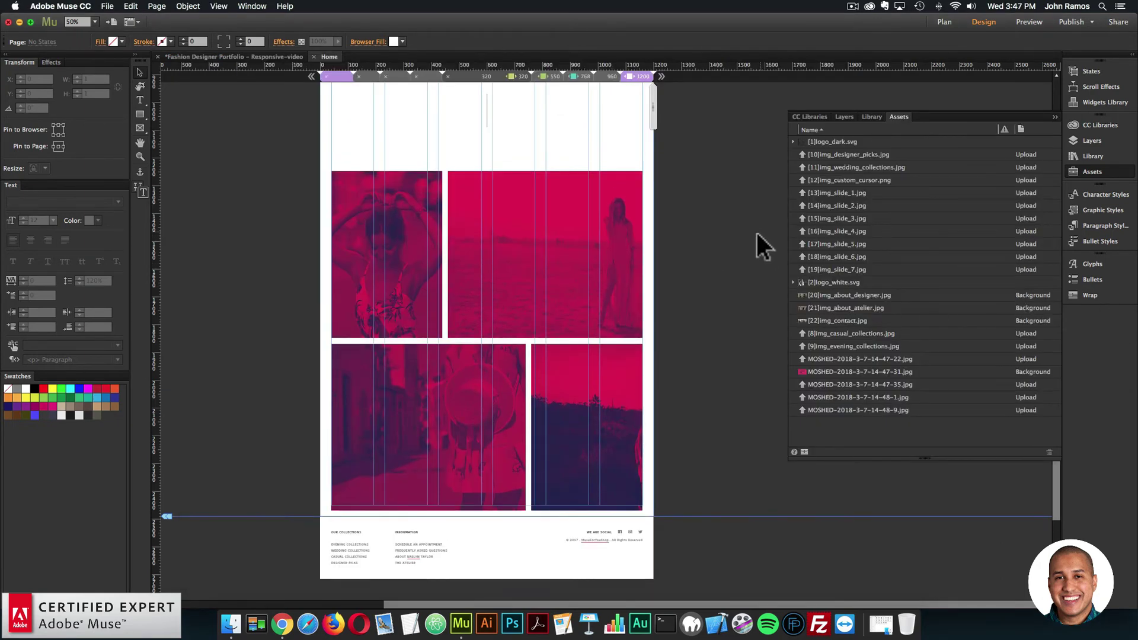
Look at the Sample Collection Slideshow page, then return to Plan view
{"action": "left_click", "coordinate": [944, 22]}
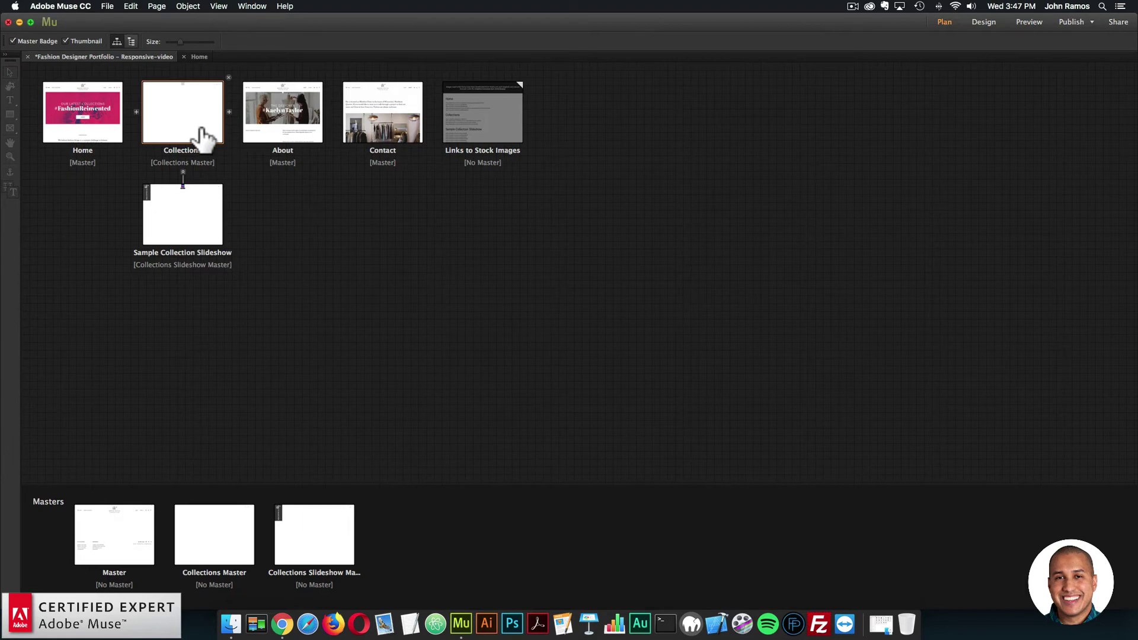
{"action": "double_click", "coordinate": [187, 215]}
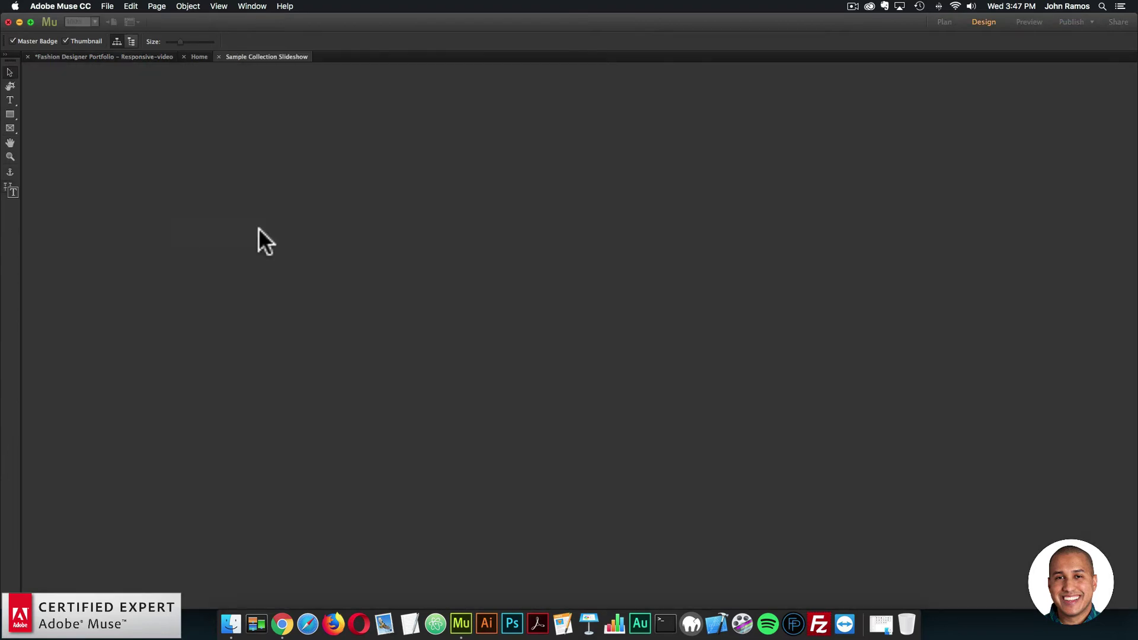
{"action": "left_click", "coordinate": [950, 24]}
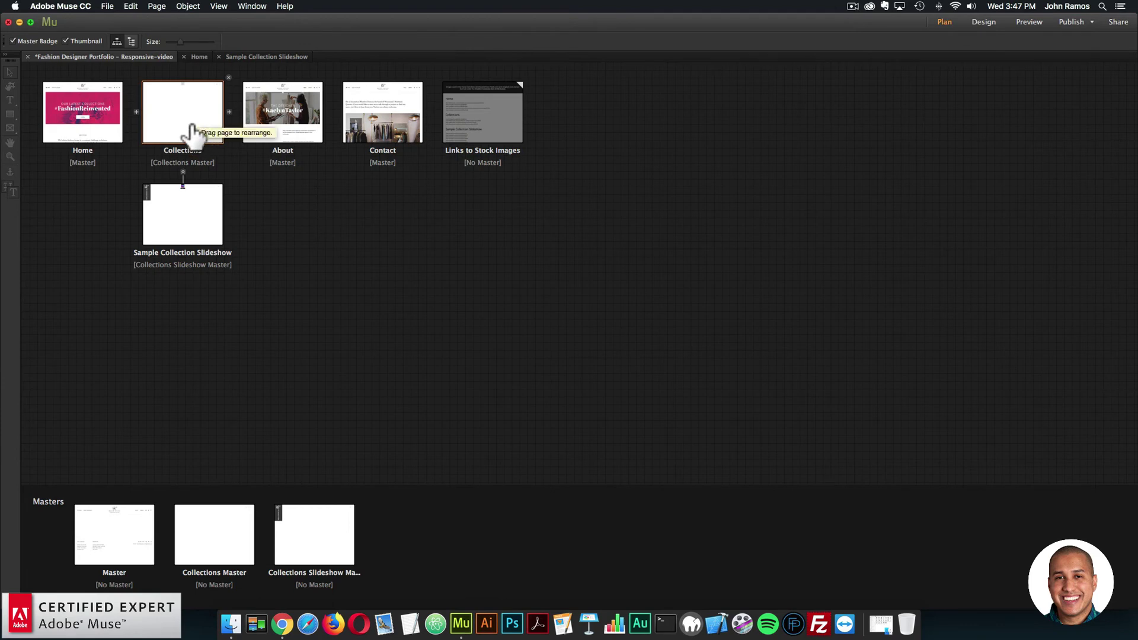
Duplicate Sample Collection Slideshow as 'Sample Collection Shirts', then open the Collections page
{"action": "right_click", "coordinate": [185, 216]}
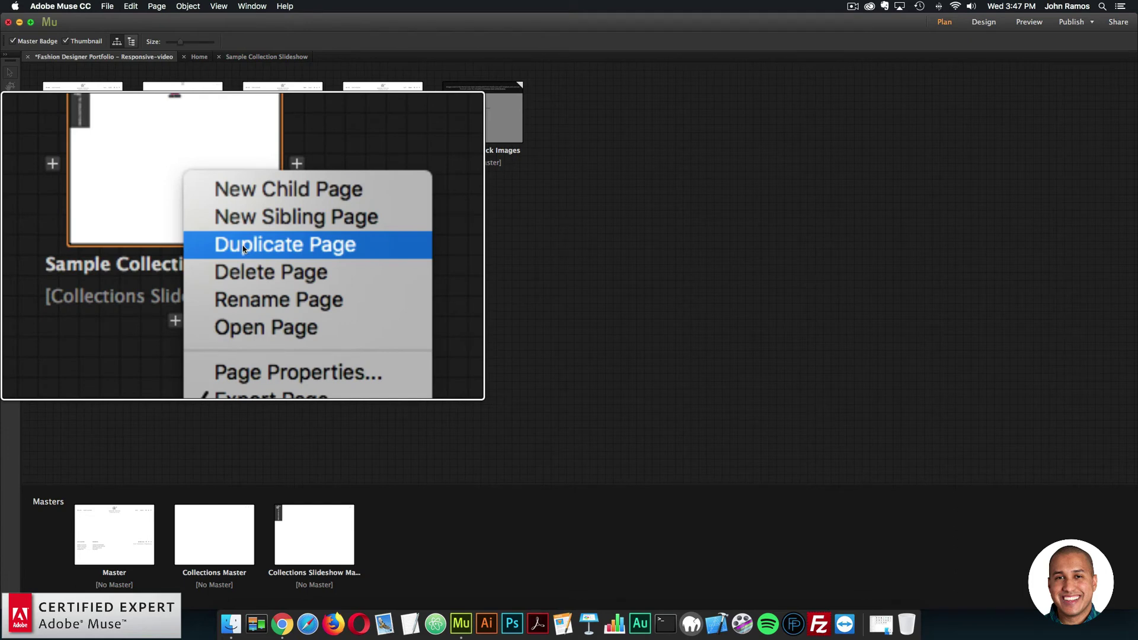
{"action": "left_click", "coordinate": [207, 242]}
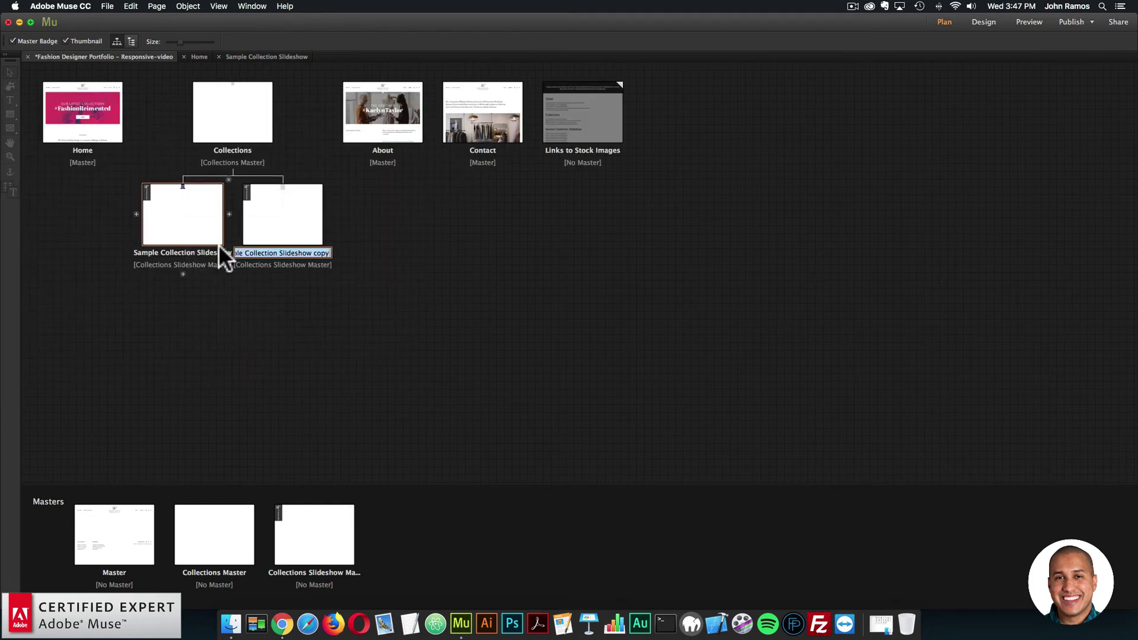
{"action": "type", "text": "Sample Collection"}
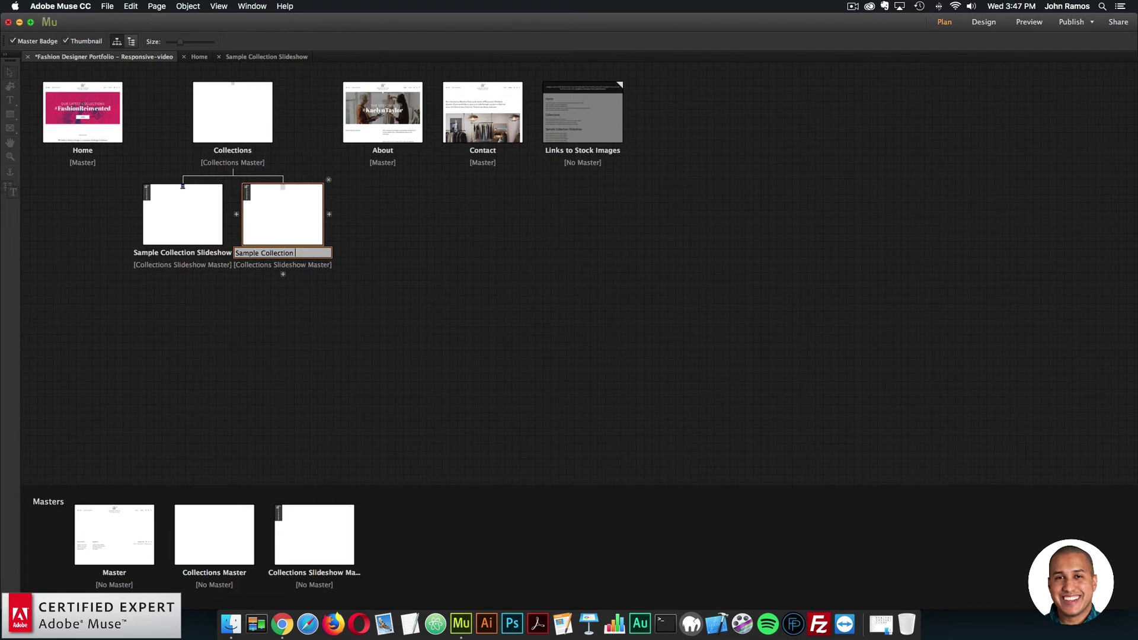
{"action": "type", "text": "Shirts"}
{"action": "key", "text": "Return"}
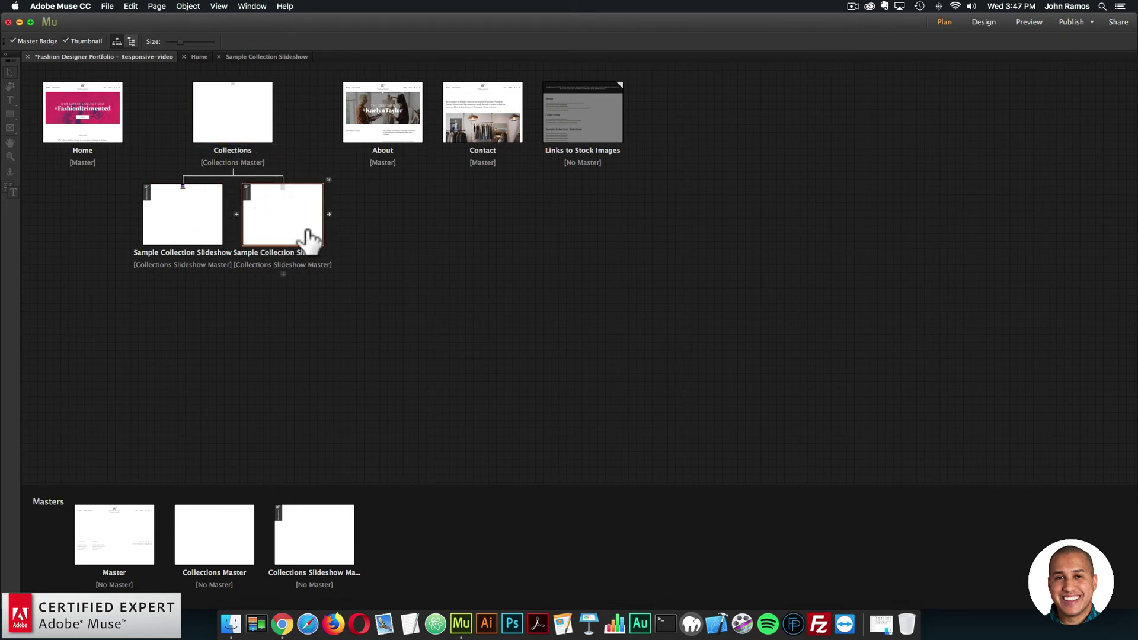
{"action": "double_click", "coordinate": [231, 113]}
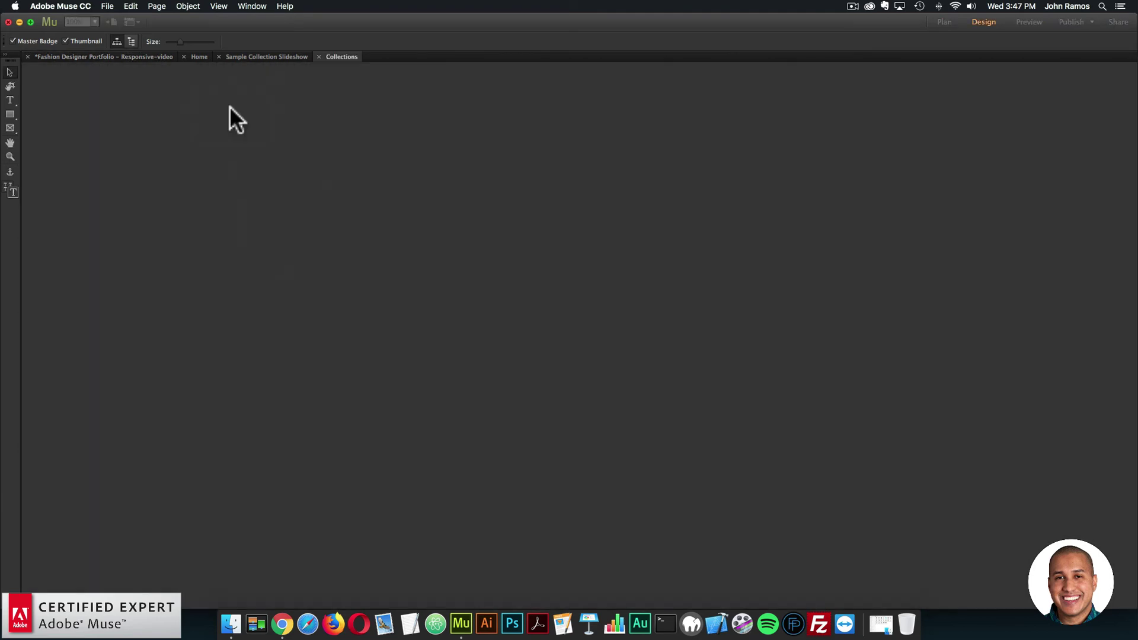
Set the IMAGE 2 slide's Title Link to ./sample-collection-shirts.html, then go back to Plan view
{"action": "left_click", "coordinate": [1119, 172]}
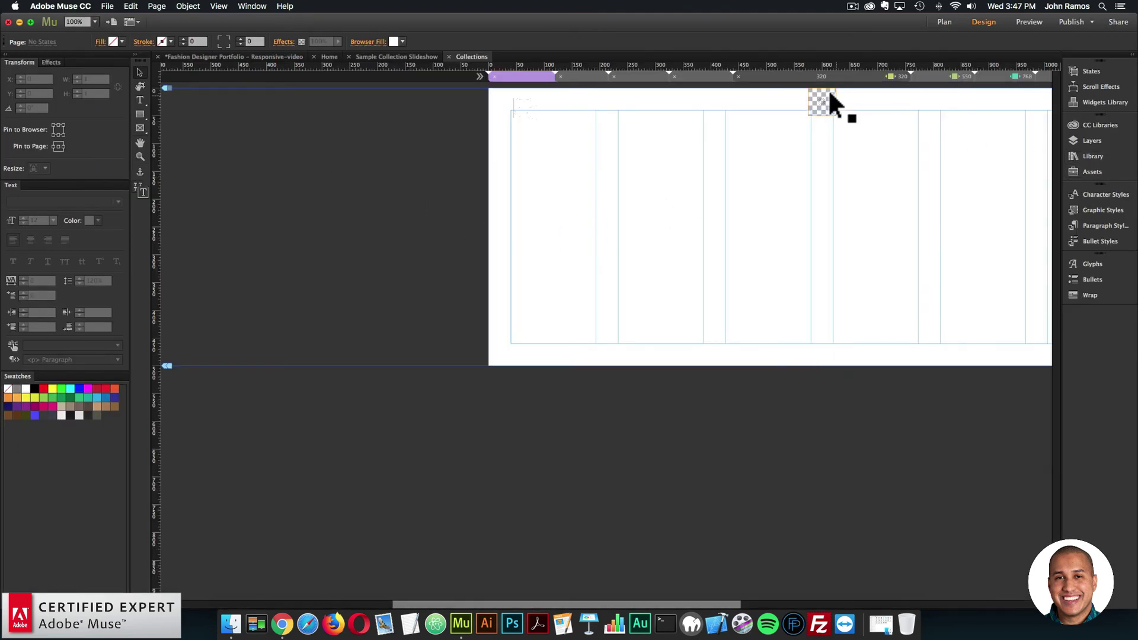
{"action": "left_click", "coordinate": [821, 102]}
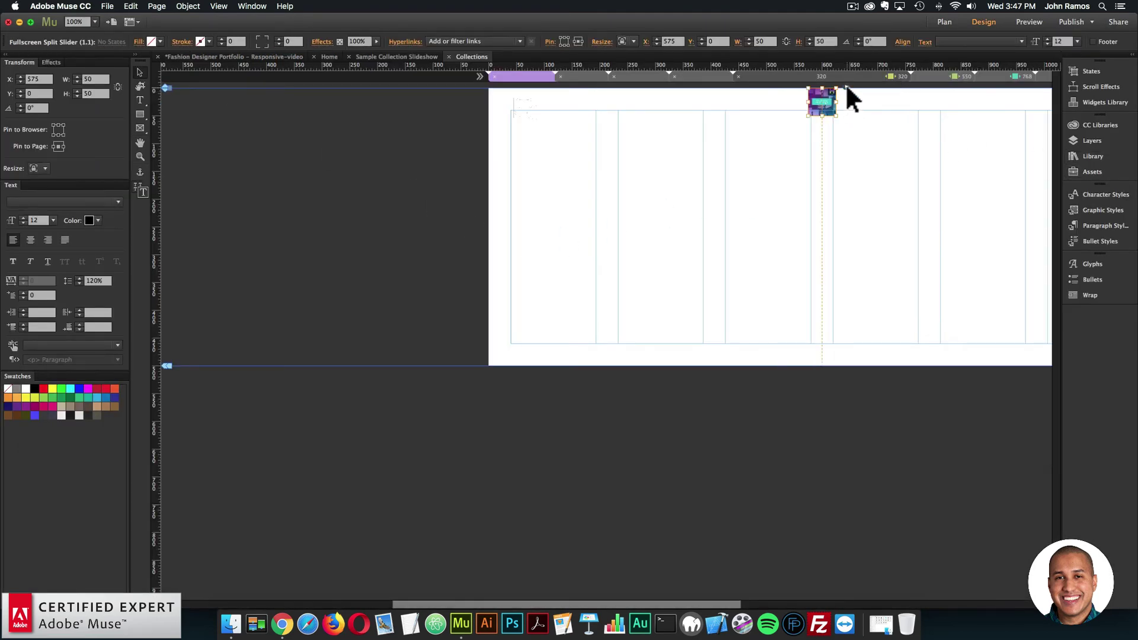
{"action": "left_click", "coordinate": [845, 86]}
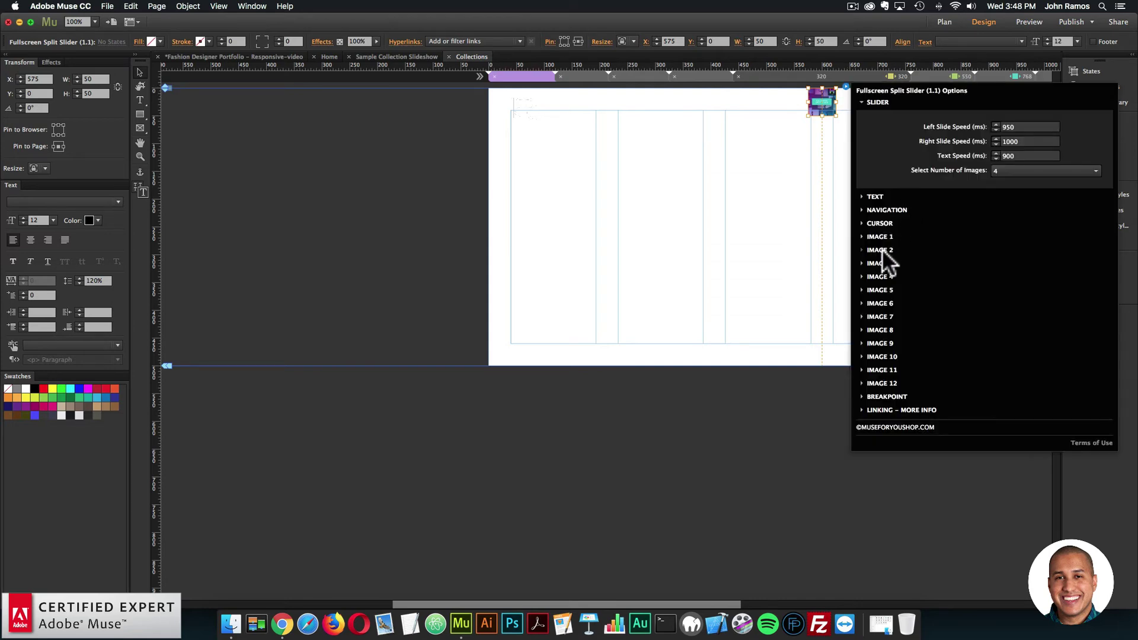
{"action": "left_click", "coordinate": [881, 250]}
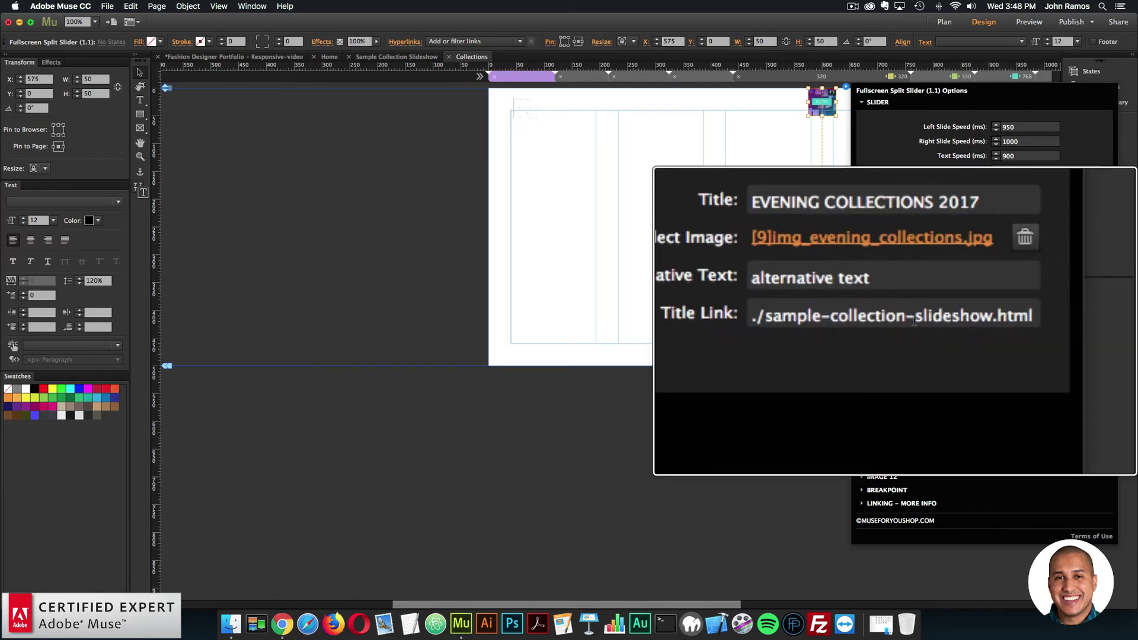
{"action": "left_click_drag", "start_coordinate": [915, 319], "coordinate": [991, 318]}
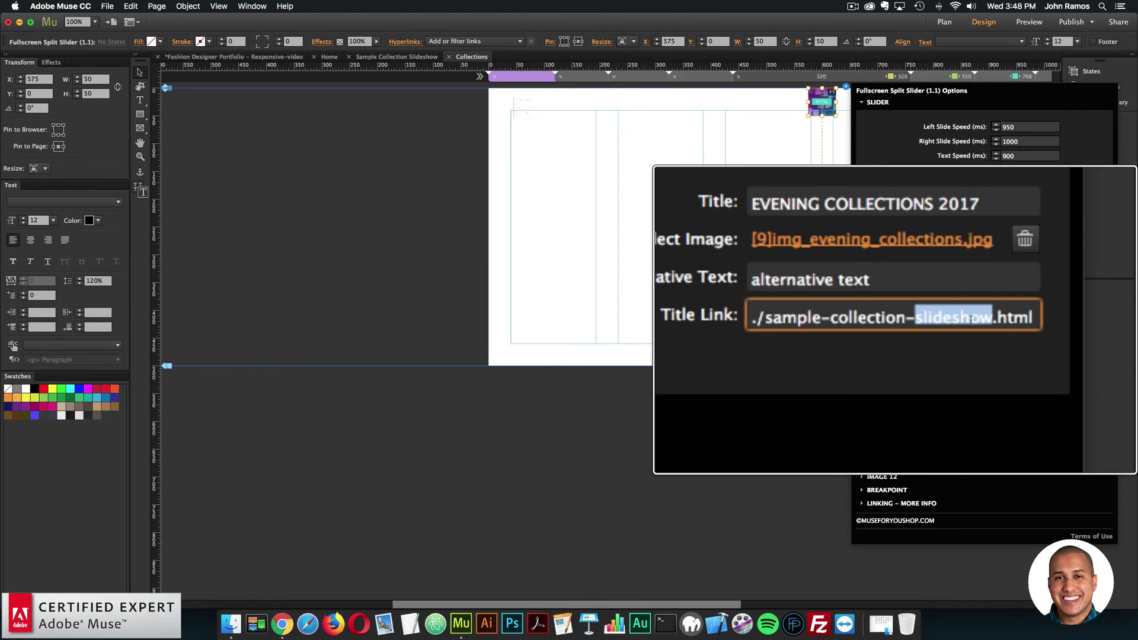
{"action": "type", "text": "shirt"}
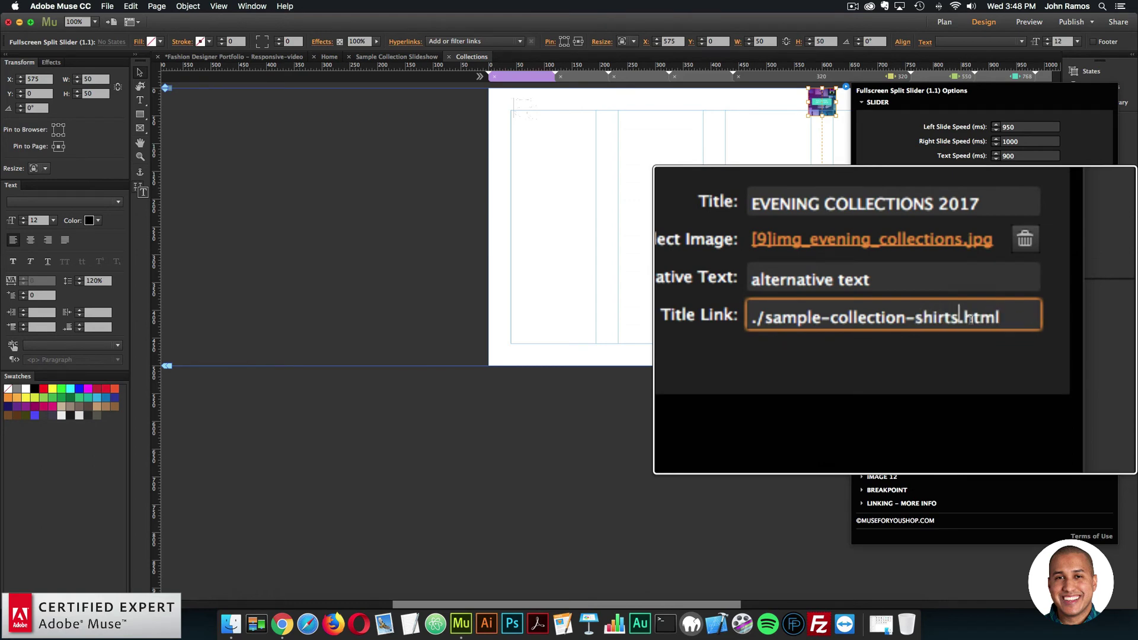
{"action": "key", "text": "Return"}
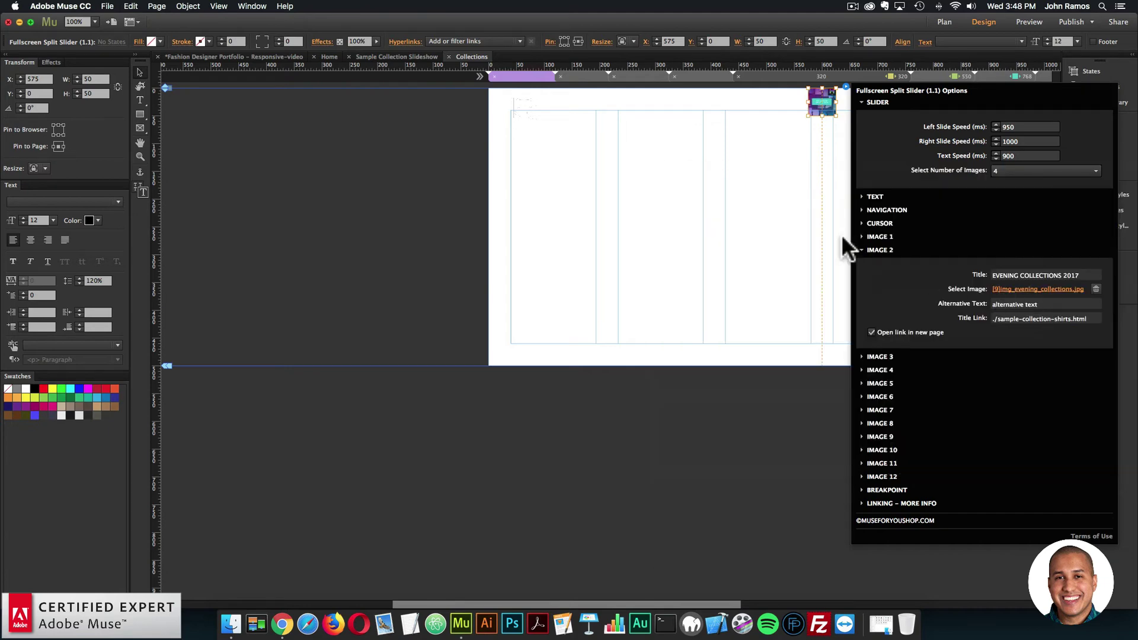
{"action": "left_click", "coordinate": [944, 22]}
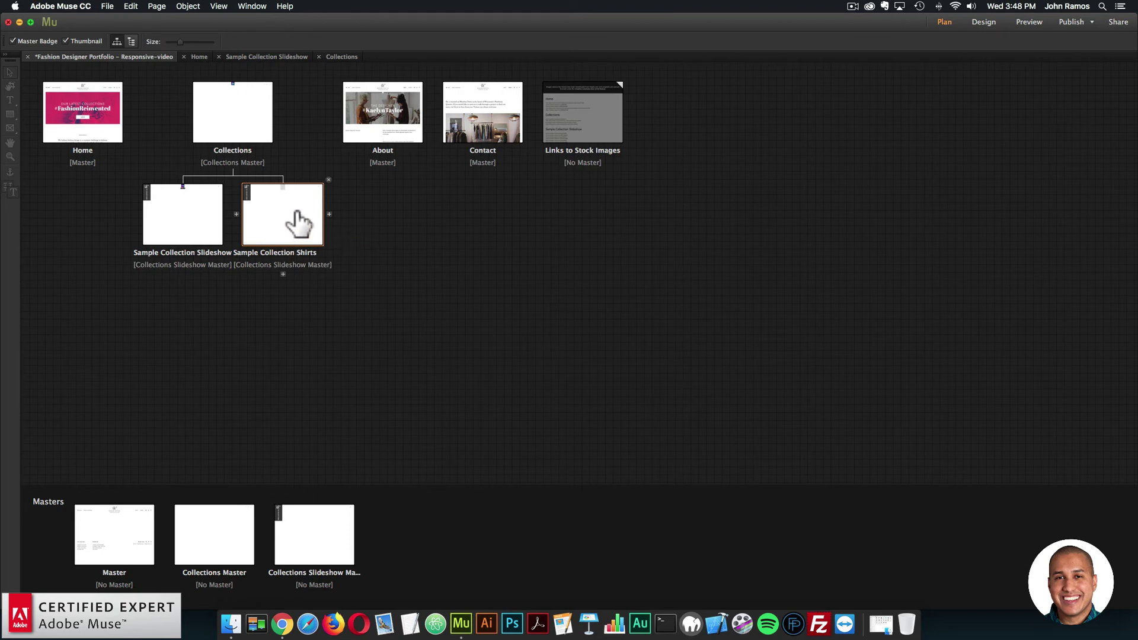
Open the Sample Collection Shirts page from Plan view at the 1200-pixel breakpoint
{"action": "double_click", "coordinate": [286, 224]}
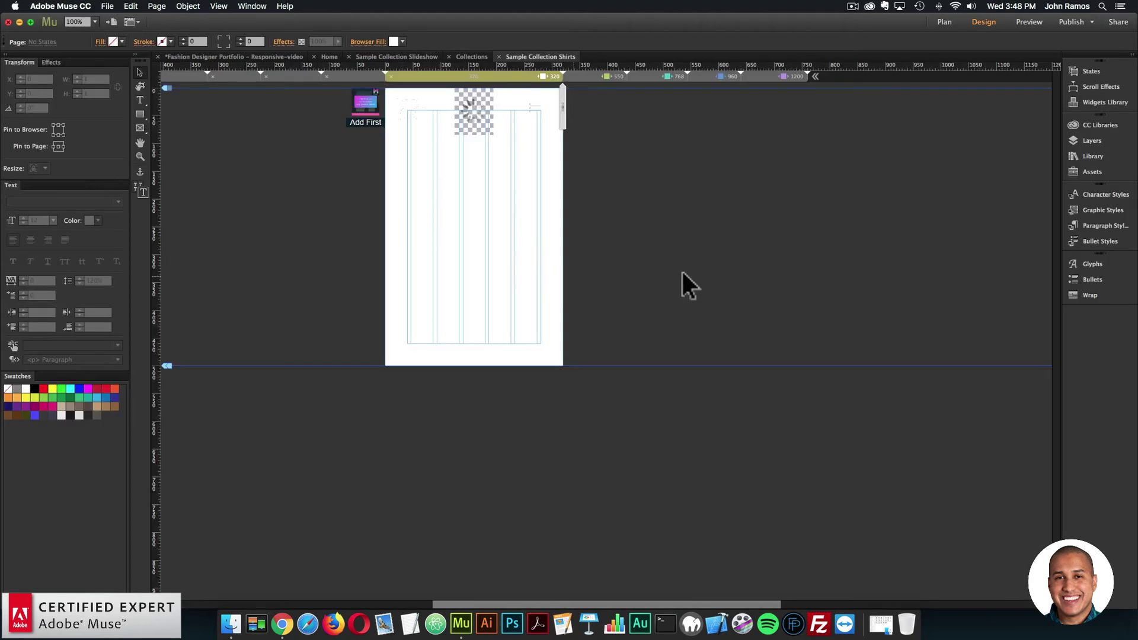
{"action": "left_click", "coordinate": [781, 75]}
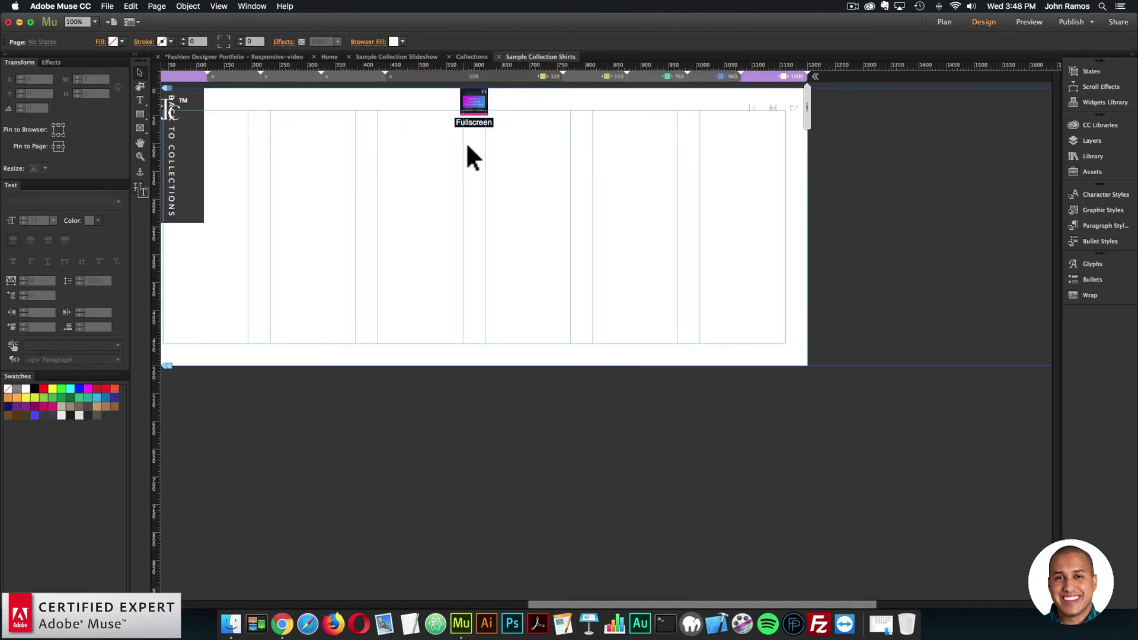
Open the Fullscreen slideshow's image options and set slide 1 to a pink MOSHED image from the red folder
{"action": "left_click", "coordinate": [481, 107]}
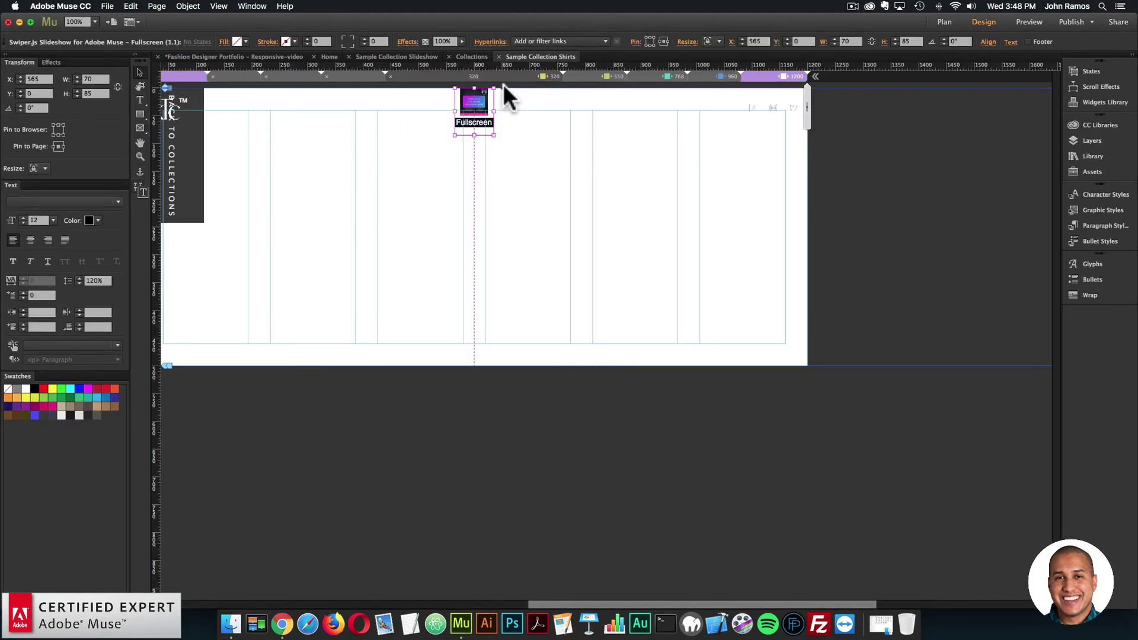
{"action": "left_click", "coordinate": [503, 85]}
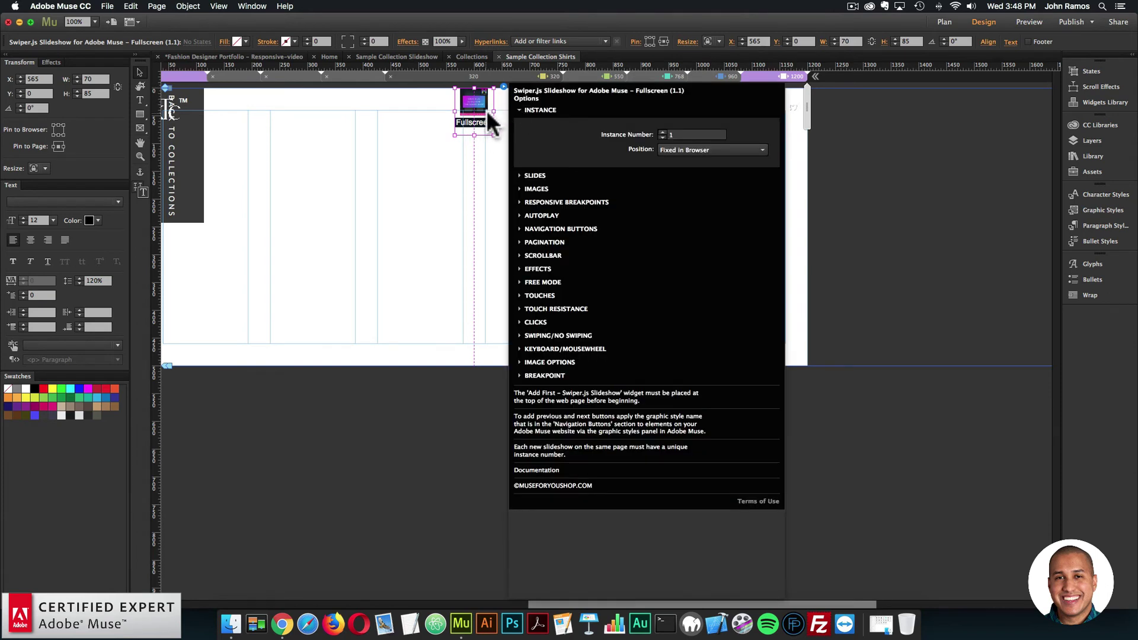
{"action": "left_click", "coordinate": [536, 188]}
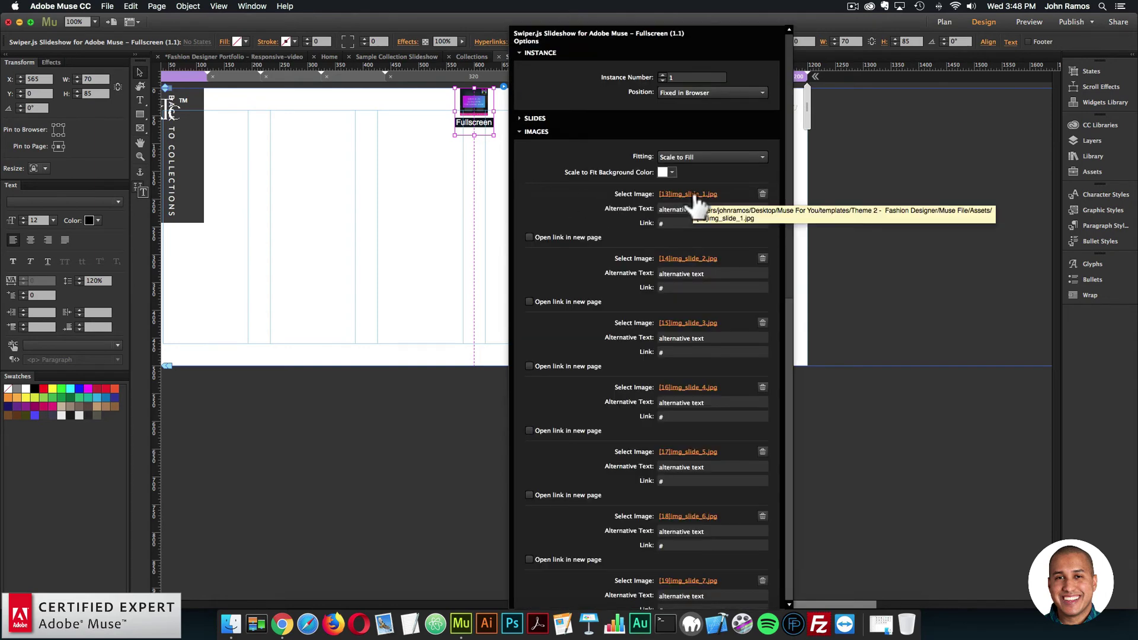
{"action": "left_click", "coordinate": [689, 195]}
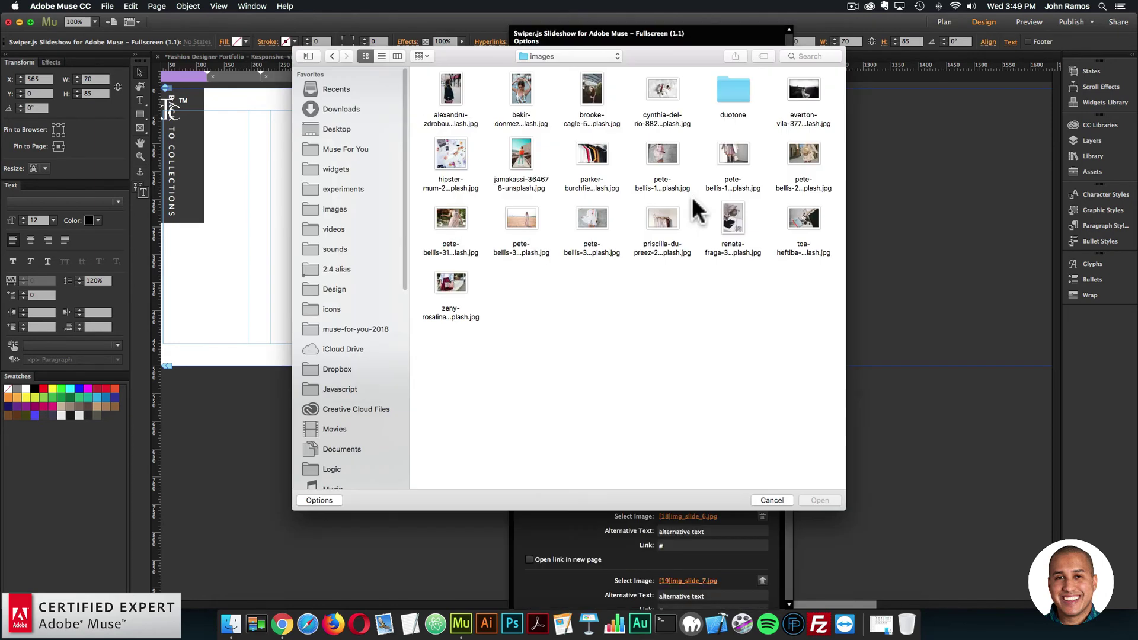
{"action": "double_click", "coordinate": [731, 91]}
{"action": "double_click", "coordinate": [506, 88]}
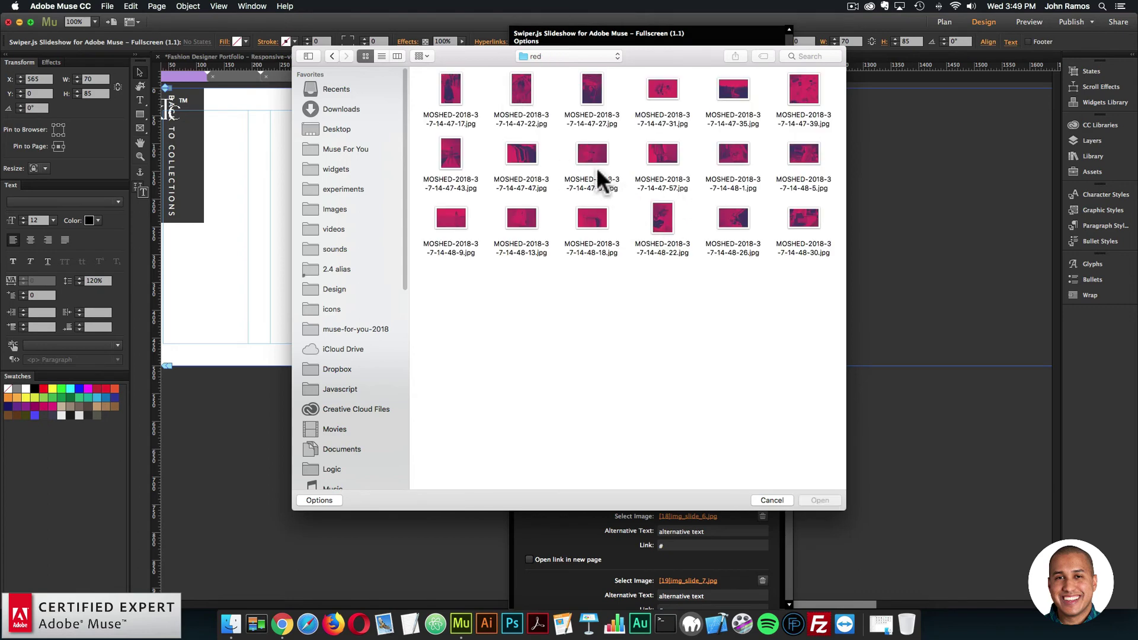
{"action": "double_click", "coordinate": [604, 185]}
Relink slides 2 through 6 to pink MOSHED images from the red folder
{"action": "left_click", "coordinate": [685, 261]}
{"action": "double_click", "coordinate": [671, 101]}
{"action": "left_click", "coordinate": [684, 326]}
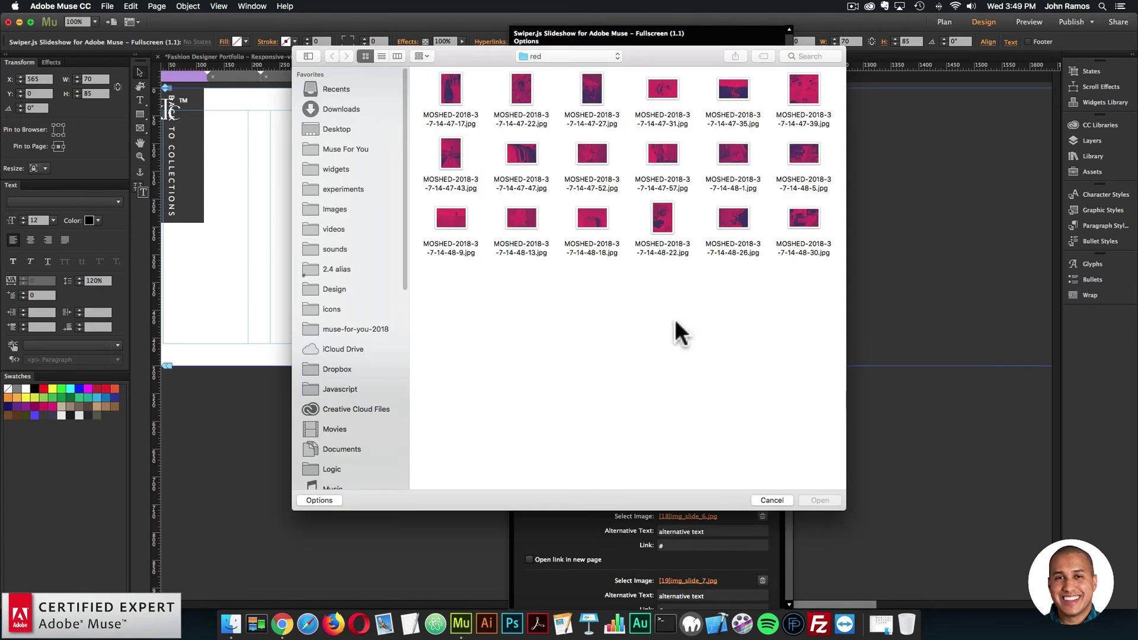
{"action": "double_click", "coordinate": [451, 153]}
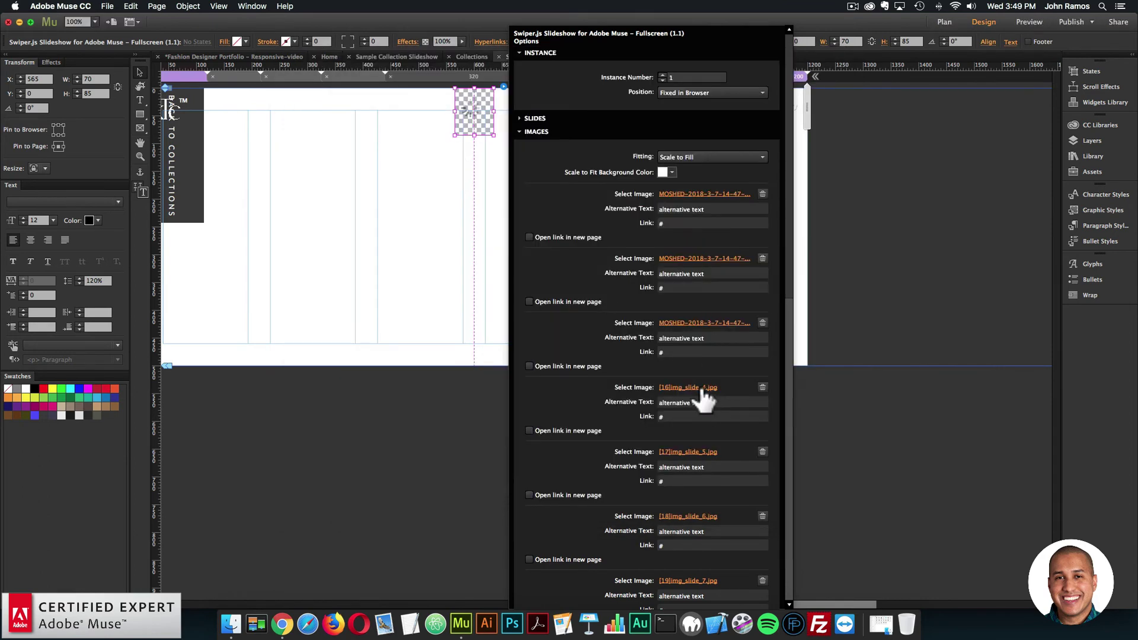
{"action": "left_click", "coordinate": [704, 389]}
{"action": "double_click", "coordinate": [733, 158]}
{"action": "left_click", "coordinate": [688, 451]}
{"action": "double_click", "coordinate": [804, 155]}
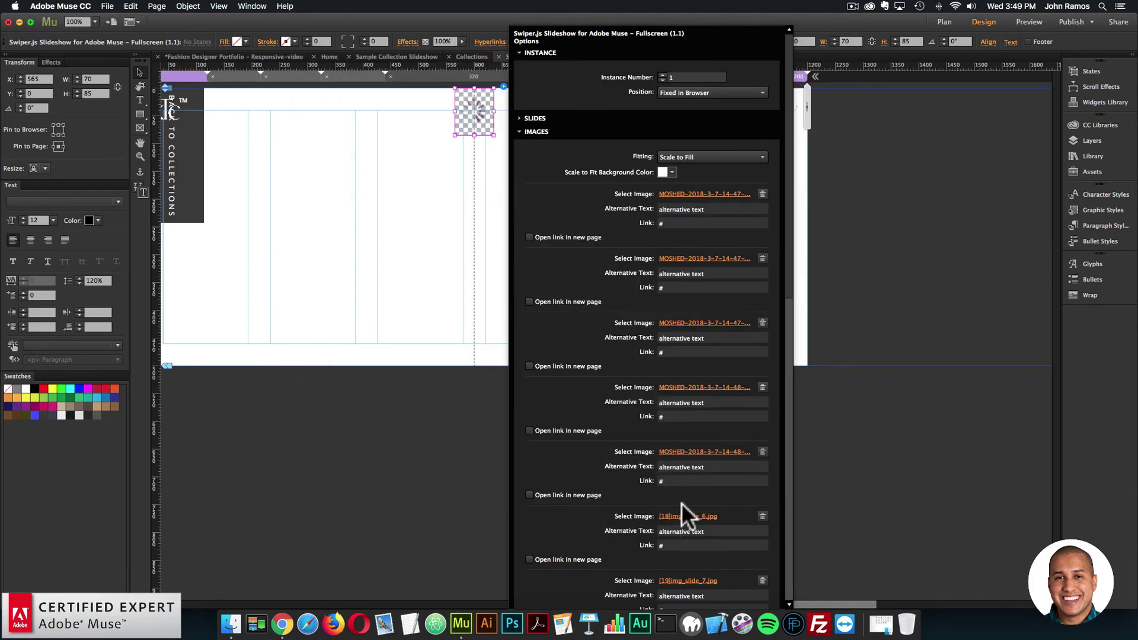
{"action": "left_click", "coordinate": [681, 518]}
{"action": "double_click", "coordinate": [788, 224]}
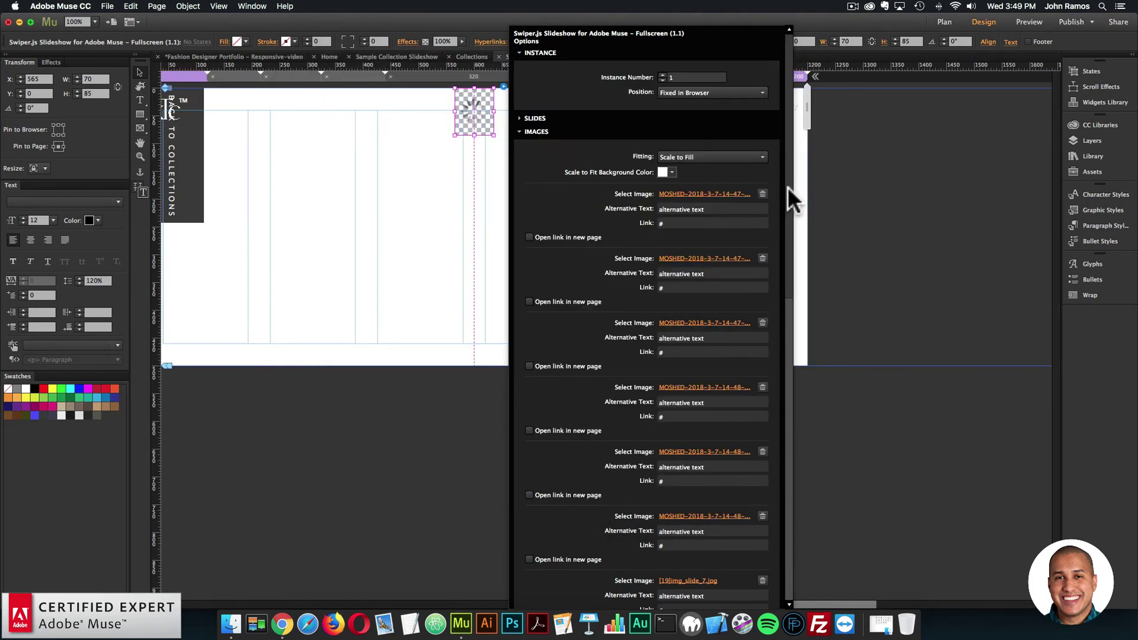
{"action": "scroll", "coordinate": [786, 188], "scroll_direction": "down", "scroll_amount": 5}
{"action": "left_click", "coordinate": [704, 335]}
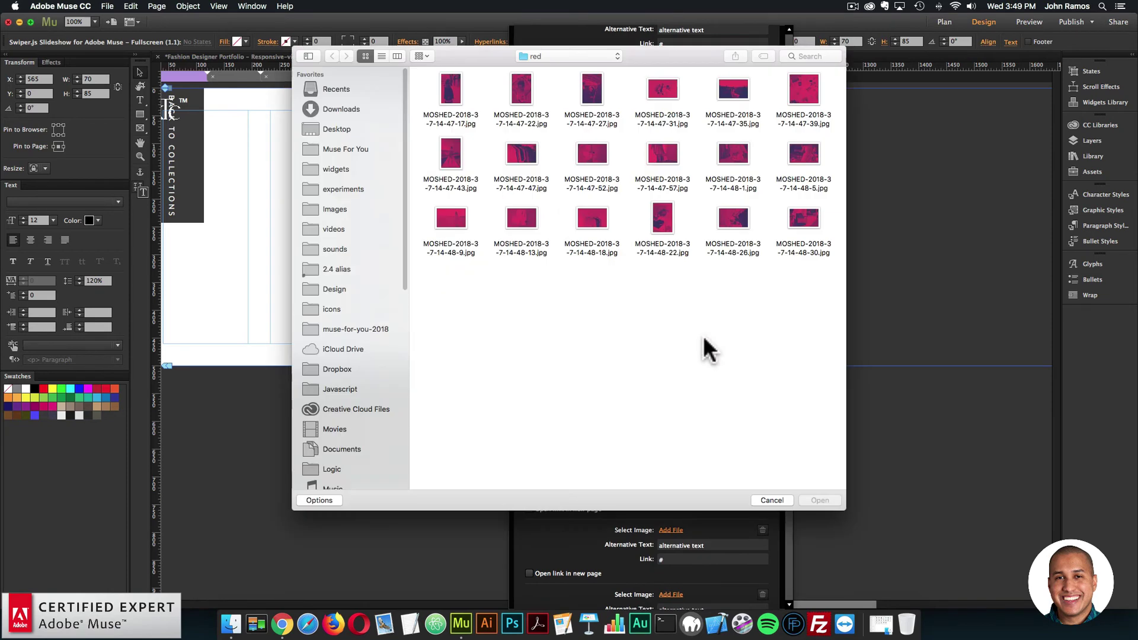
{"action": "left_click", "coordinate": [772, 500]}
{"action": "left_click", "coordinate": [684, 402]}
{"action": "double_click", "coordinate": [456, 216]}
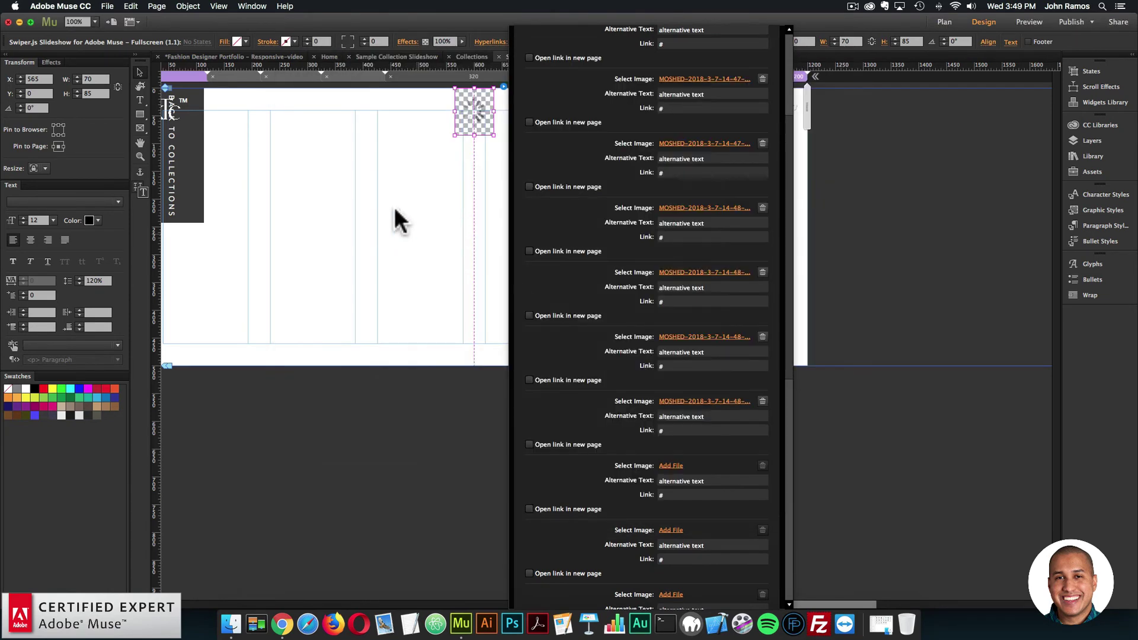
{"action": "left_click", "coordinate": [373, 217]}
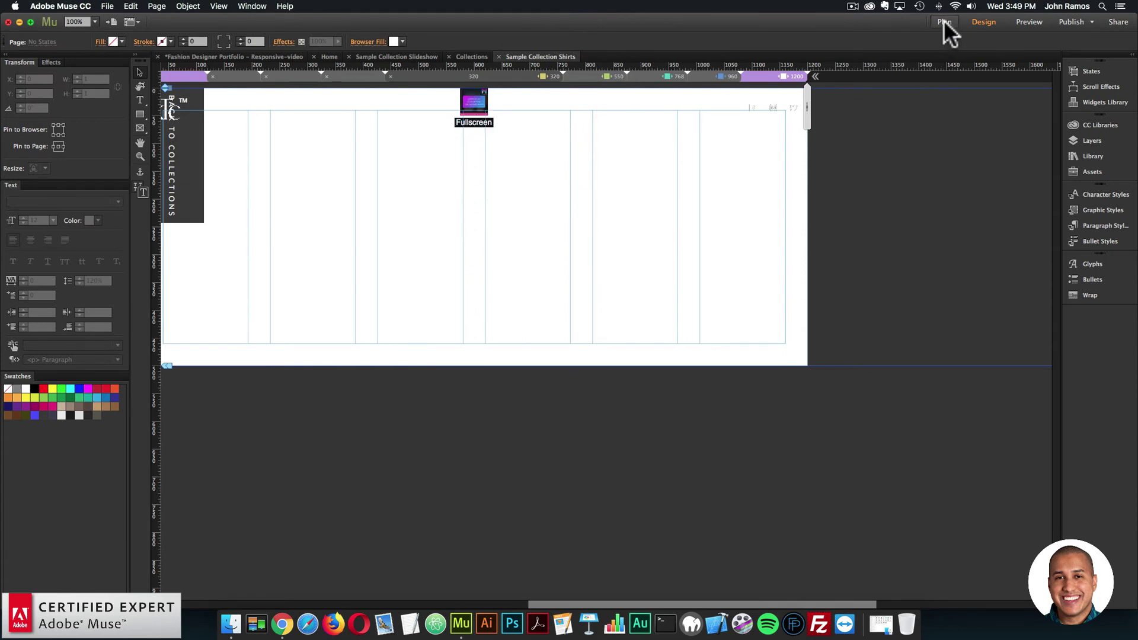
From Plan view, use File > Preview Site in Browser to open the site in Chrome
{"action": "left_click", "coordinate": [943, 21]}
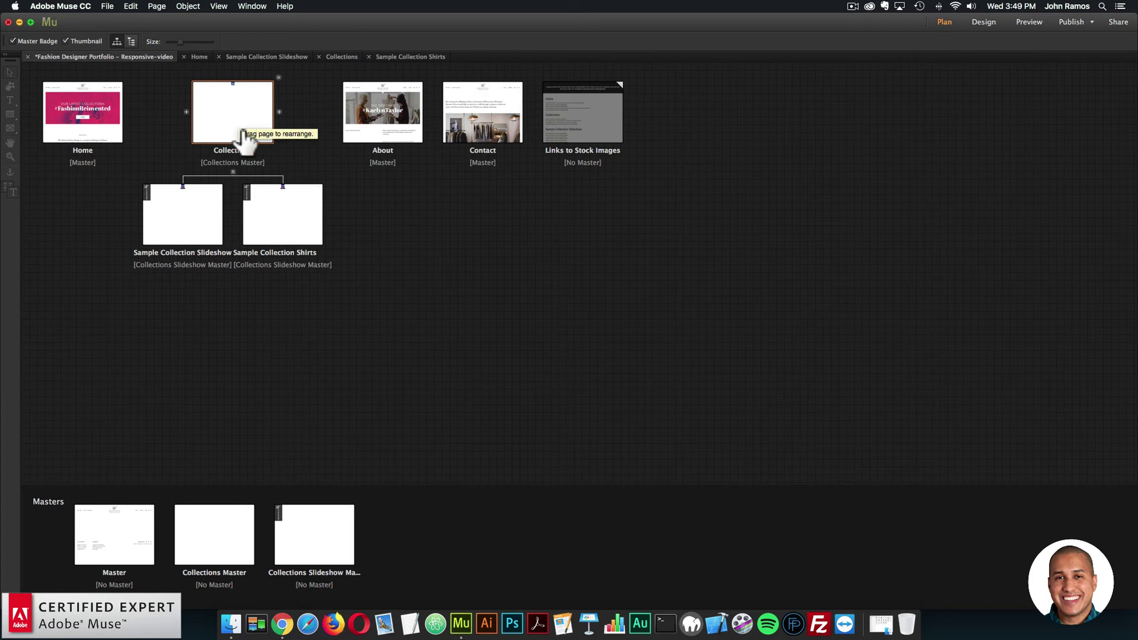
{"action": "left_click", "coordinate": [108, 6]}
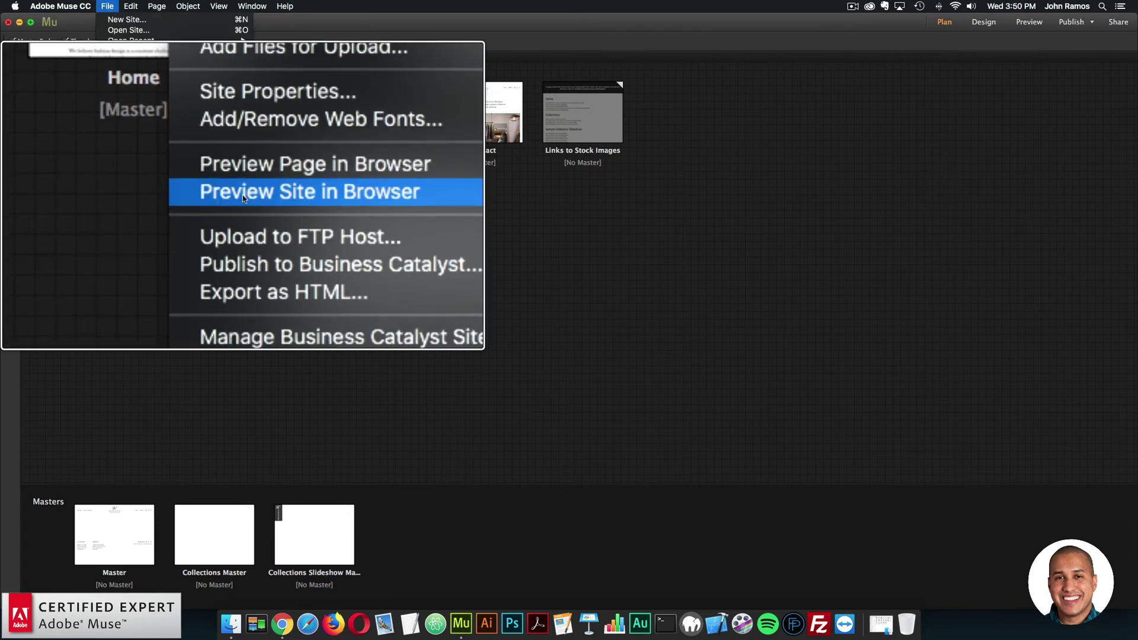
{"action": "left_click", "coordinate": [123, 192]}
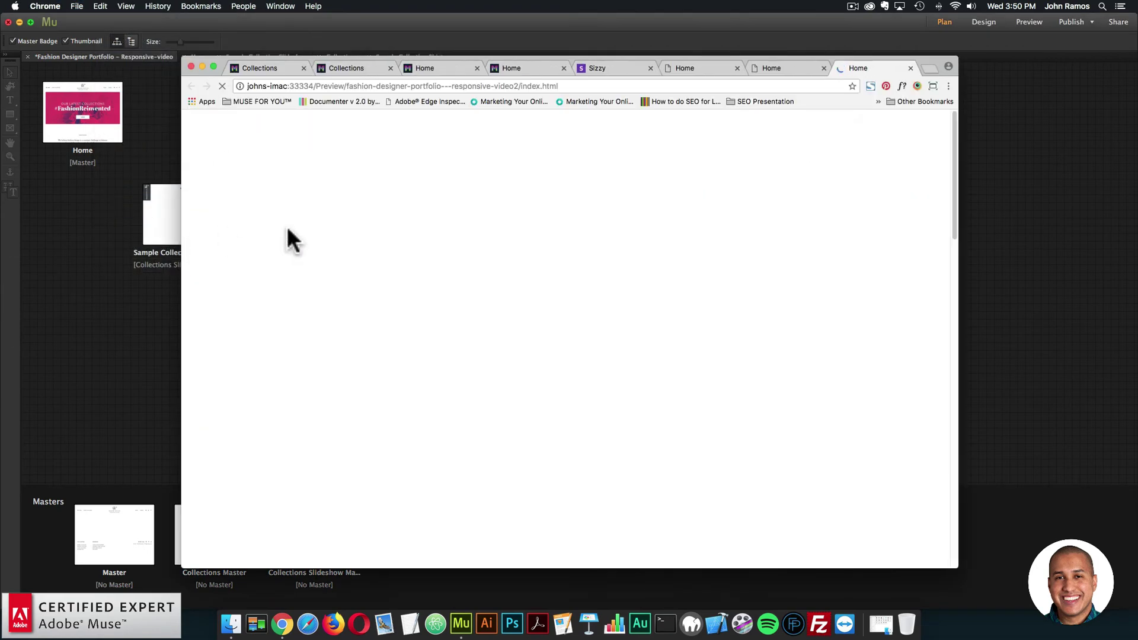
In the preview, open a sample collection page, swipe its slideshow, and go back to Collections
{"action": "left_click", "coordinate": [563, 409]}
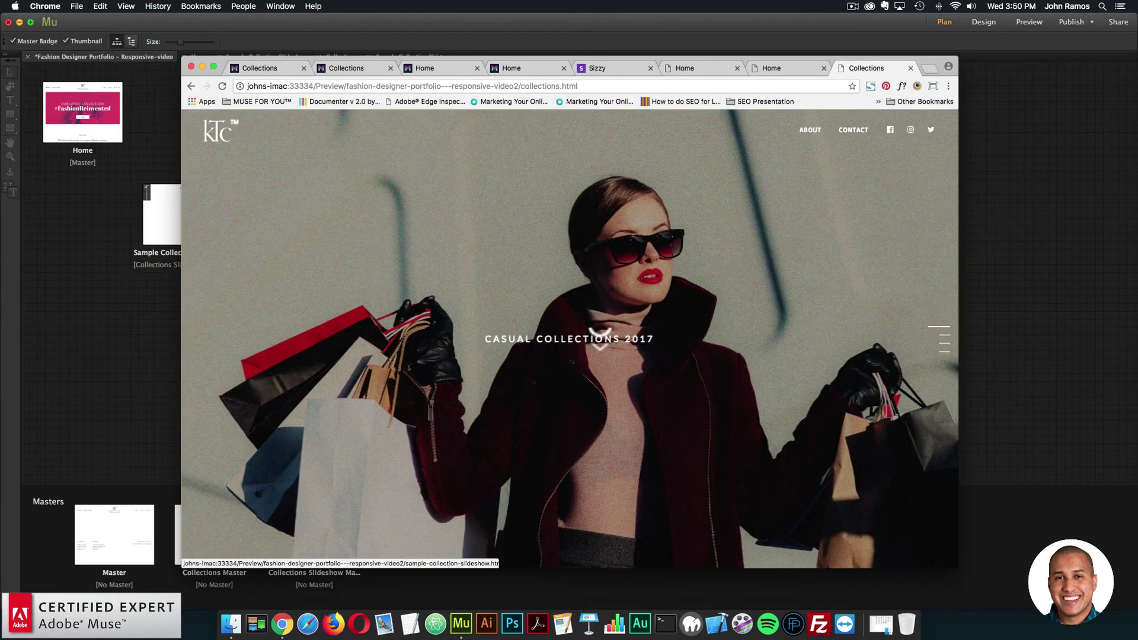
{"action": "left_click", "coordinate": [595, 329]}
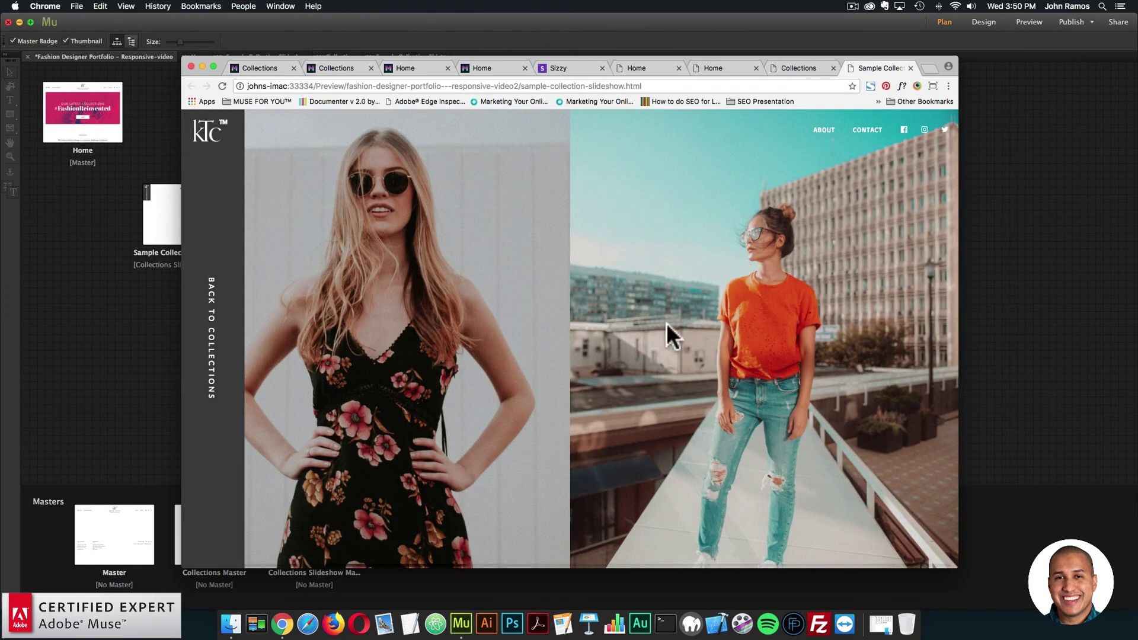
{"action": "left_click_drag", "start_coordinate": [601, 322], "coordinate": [584, 320]}
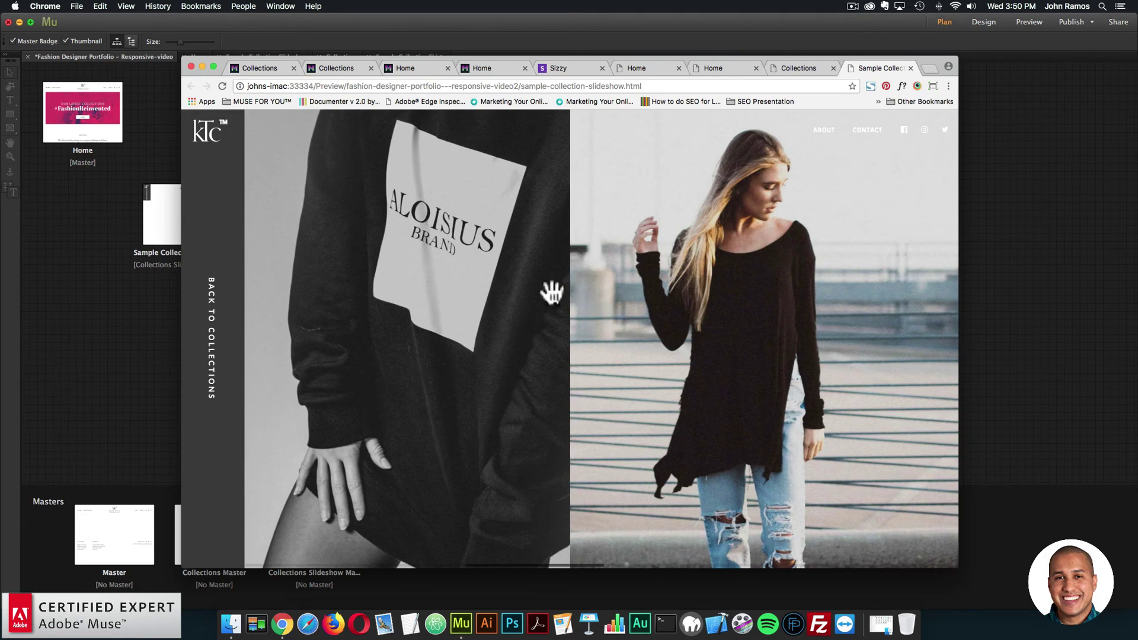
{"action": "left_click", "coordinate": [213, 330]}
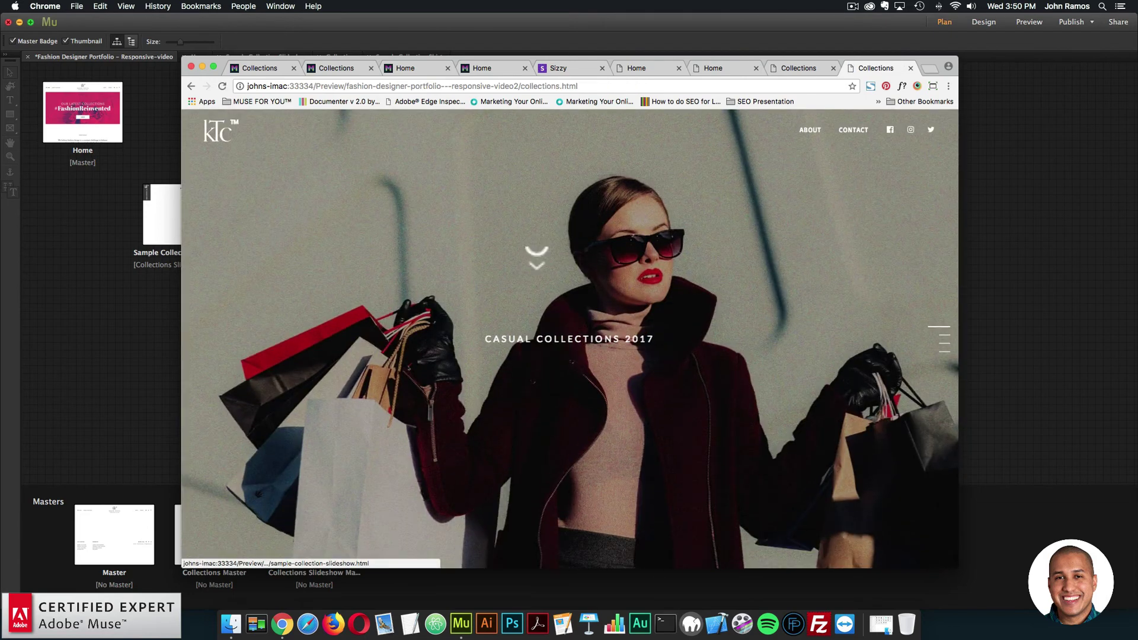
Open the evening collection's sample page, scroll through the About page, then return to Muse
{"action": "scroll", "coordinate": [563, 326], "scroll_direction": "down", "scroll_amount": 1}
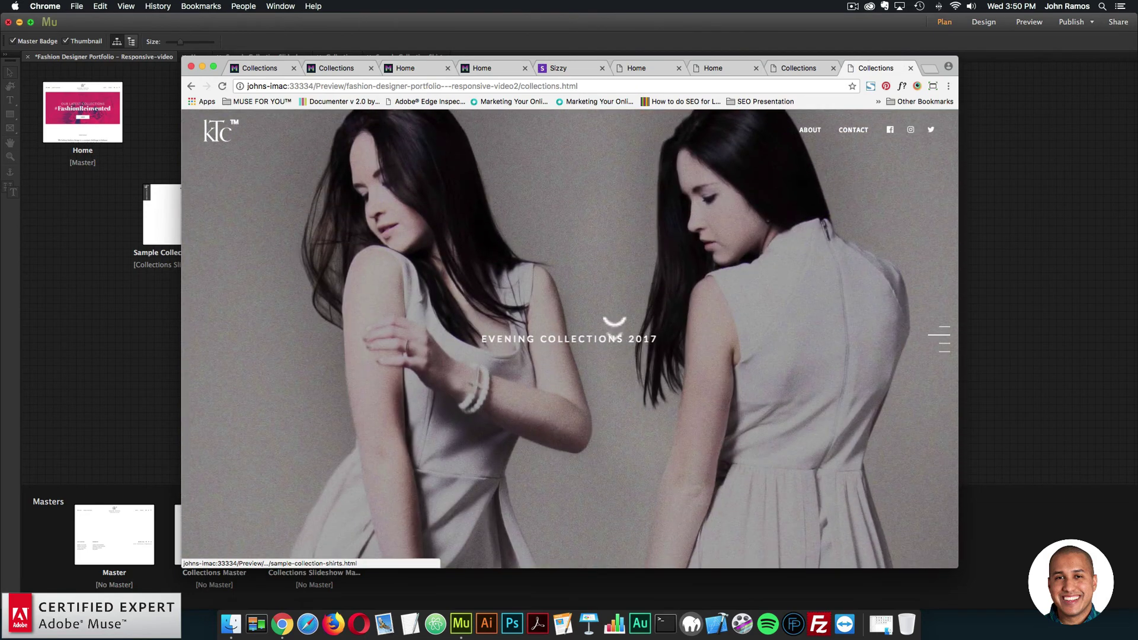
{"action": "left_click", "coordinate": [602, 336]}
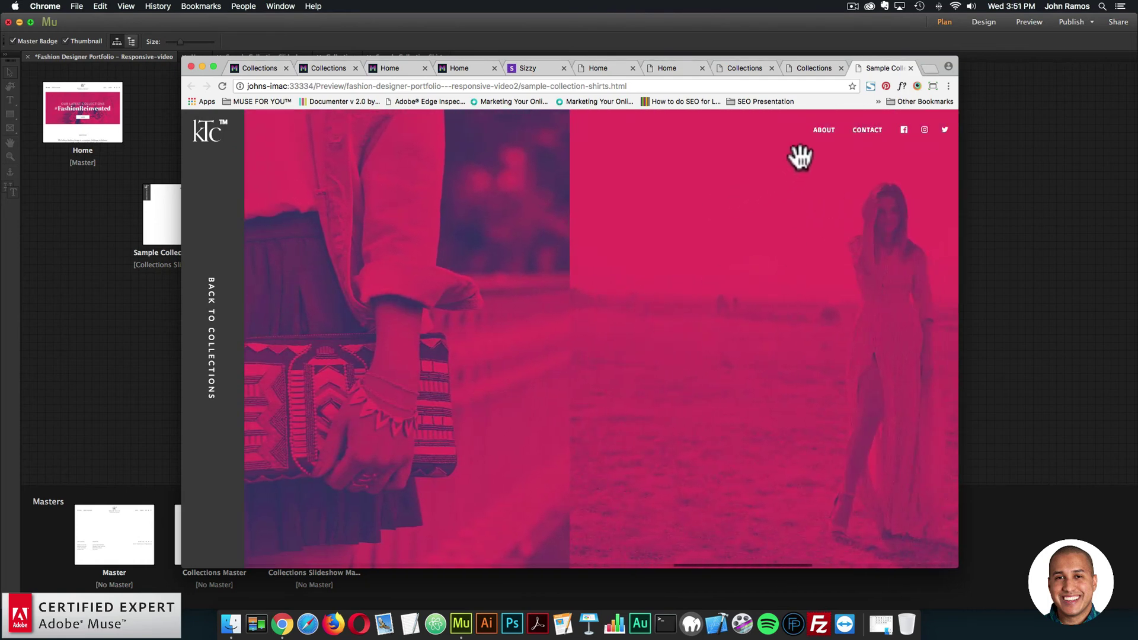
{"action": "left_click", "coordinate": [823, 130]}
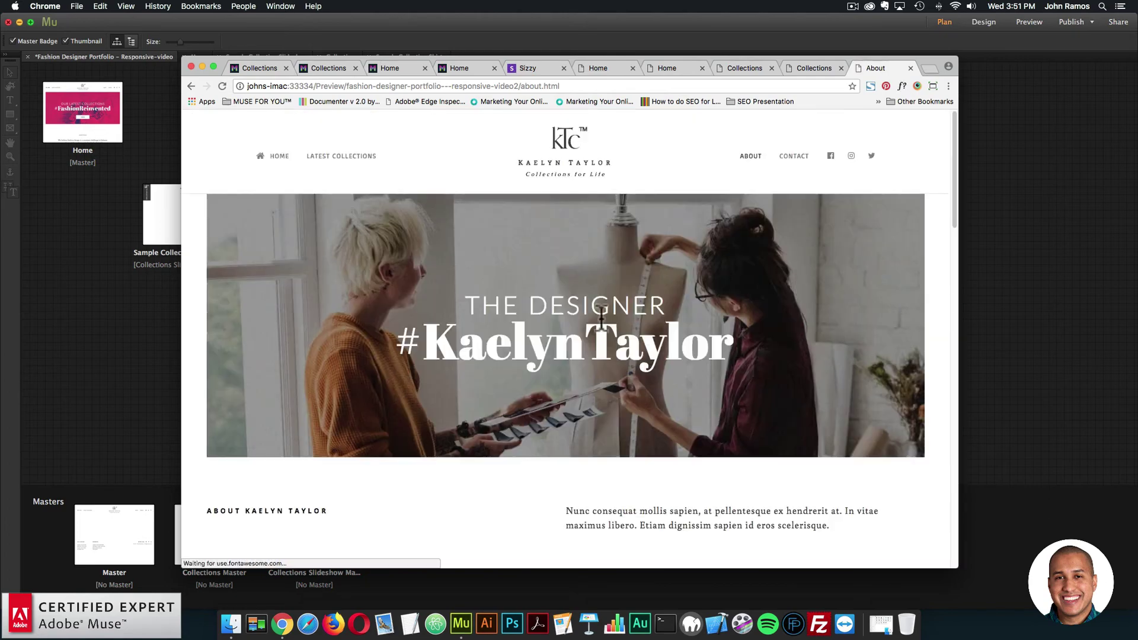
{"action": "scroll", "coordinate": [645, 260], "scroll_direction": "down", "scroll_amount": 5}
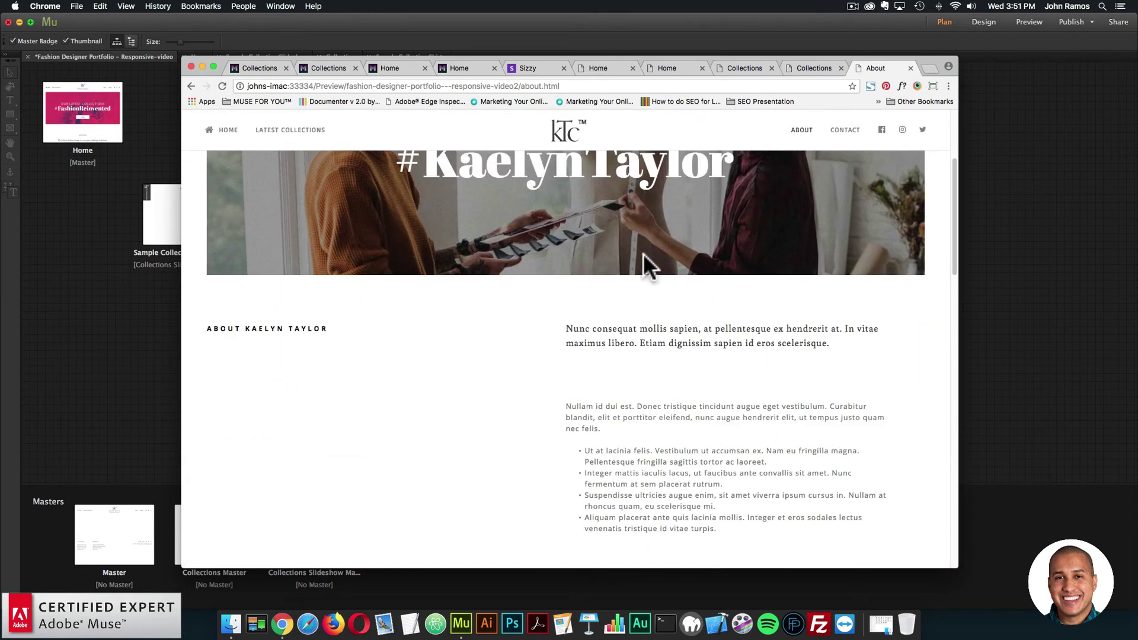
{"action": "scroll", "coordinate": [593, 276], "scroll_direction": "down", "scroll_amount": 4}
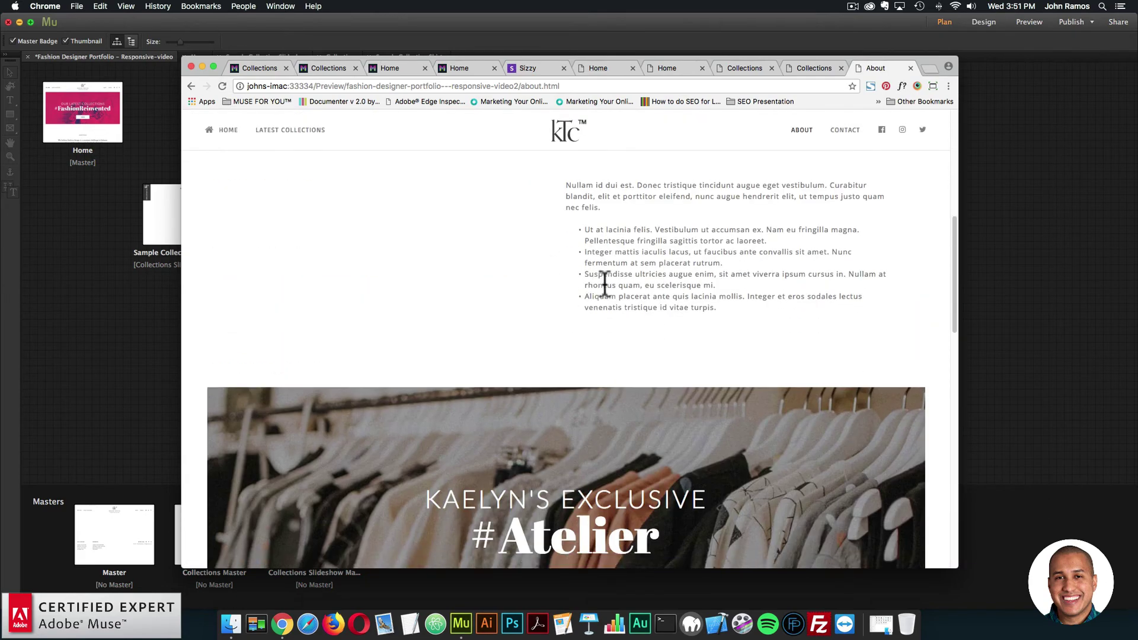
{"action": "left_click", "coordinate": [112, 327]}
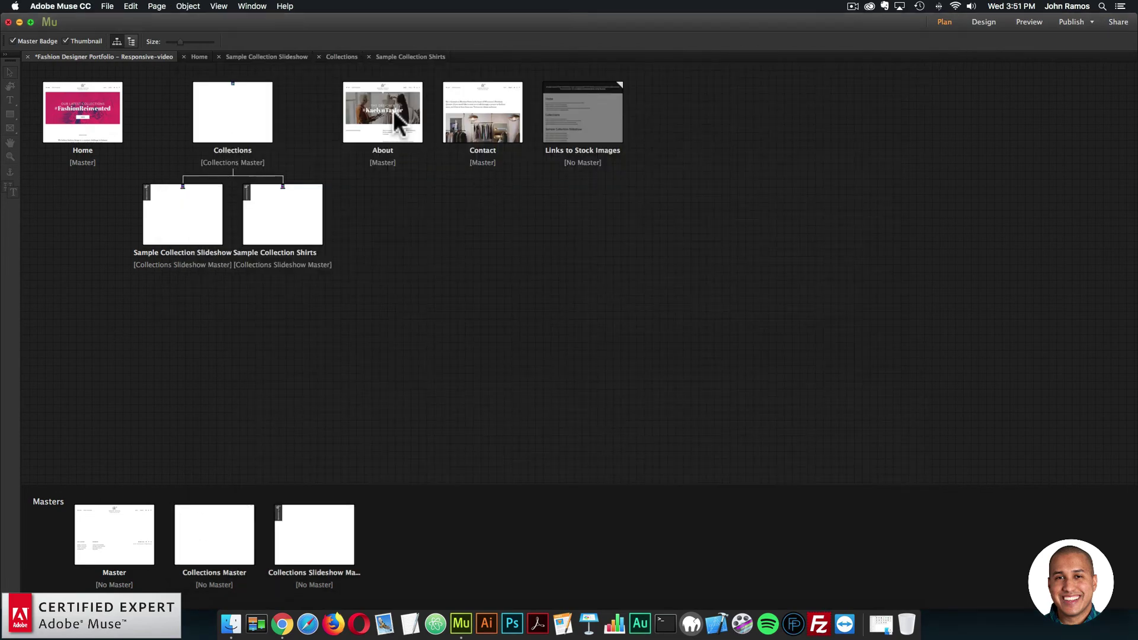
On the About page, change the hero heading THE DESIGNER to MUSE FOR YOU
{"action": "double_click", "coordinate": [367, 137]}
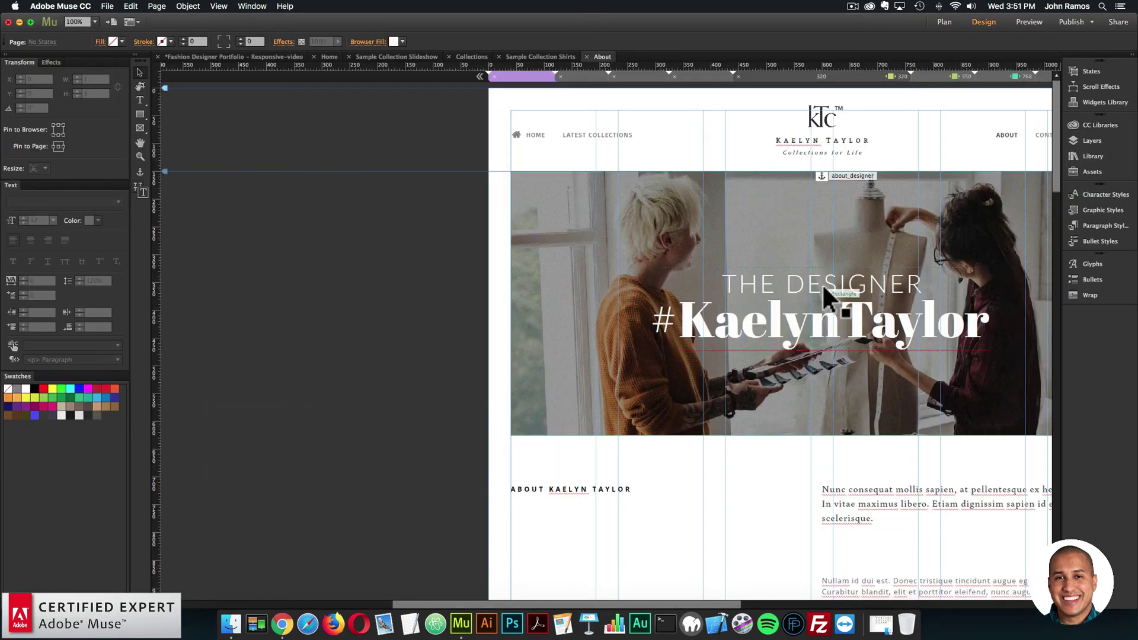
{"action": "left_click", "coordinate": [824, 288]}
{"action": "double_click", "coordinate": [922, 284]}
{"action": "left_click_drag", "start_coordinate": [931, 275], "coordinate": [719, 274]}
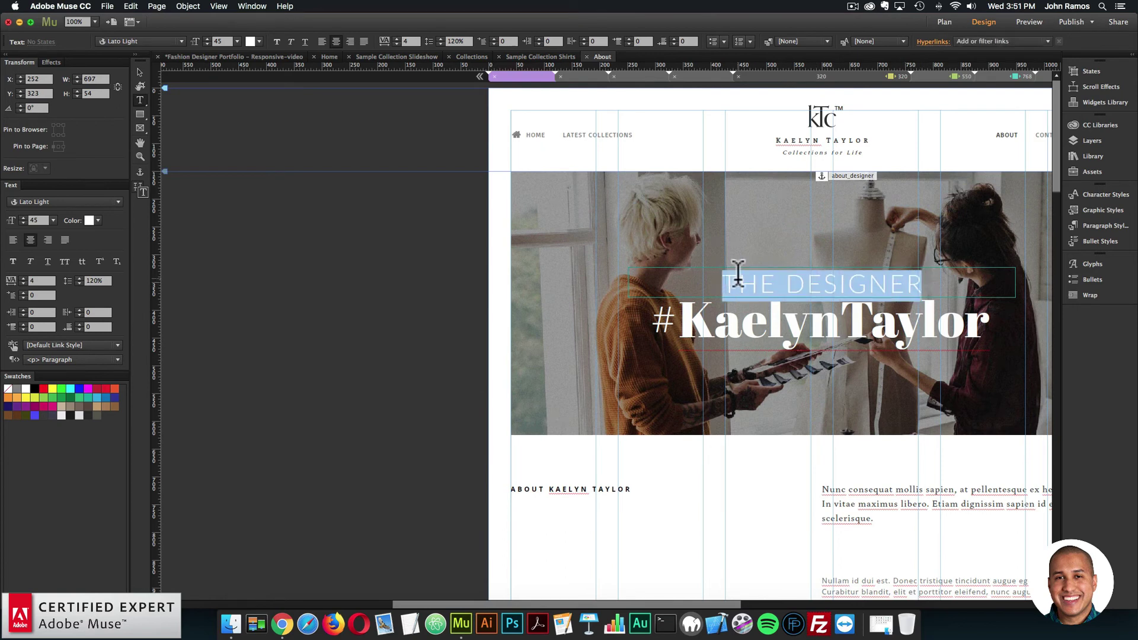
{"action": "type", "text": "Muse F"}
{"action": "key", "text": "BackSpace"}
{"action": "key", "text": "BackSpace"}
{"action": "key", "text": "BackSpace"}
{"action": "key", "text": "BackSpace"}
{"action": "key", "text": "BackSpace"}
{"action": "type", "text": "USE FOR YOU"}
{"action": "key", "text": "BackSpace"}
{"action": "type", "text": "U"}
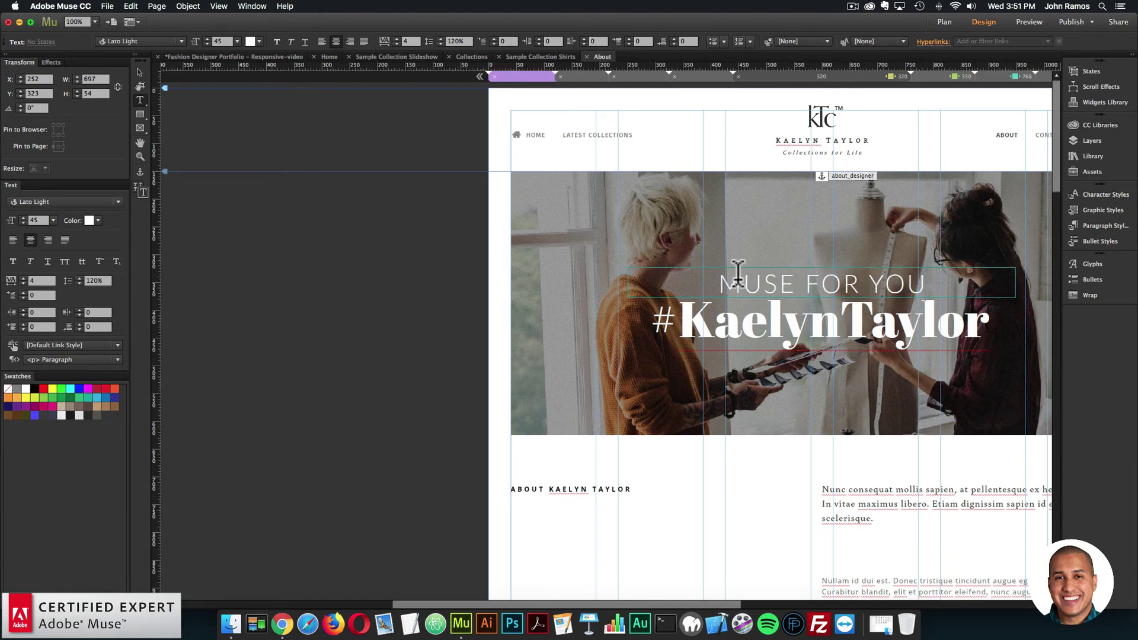
Replace the KaelynTaylor text with Awesome
{"action": "left_click_drag", "start_coordinate": [692, 314], "coordinate": [976, 308]}
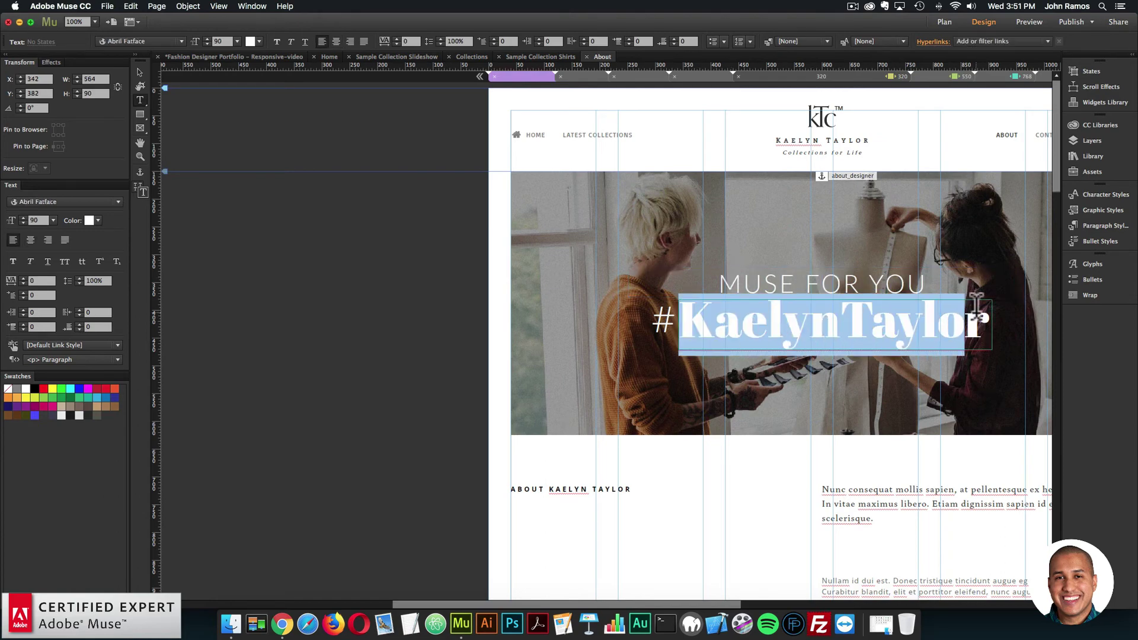
{"action": "left_click_drag", "start_coordinate": [647, 604], "coordinate": [717, 604]}
{"action": "double_click", "coordinate": [733, 319]}
{"action": "type", "text": "A"}
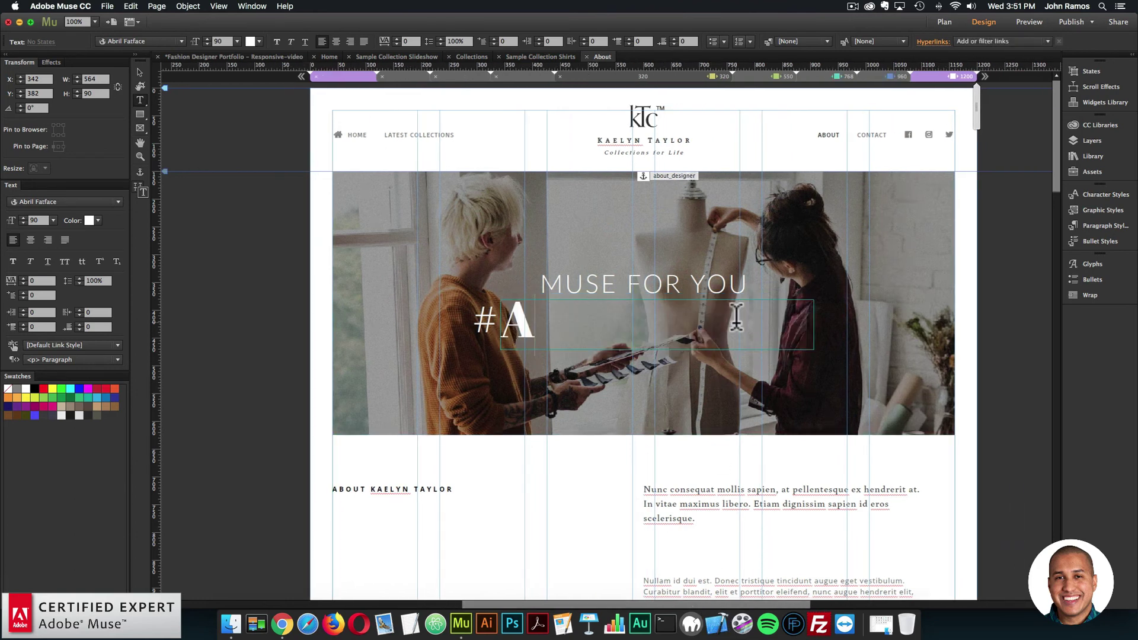
{"action": "type", "text": "wesome"}
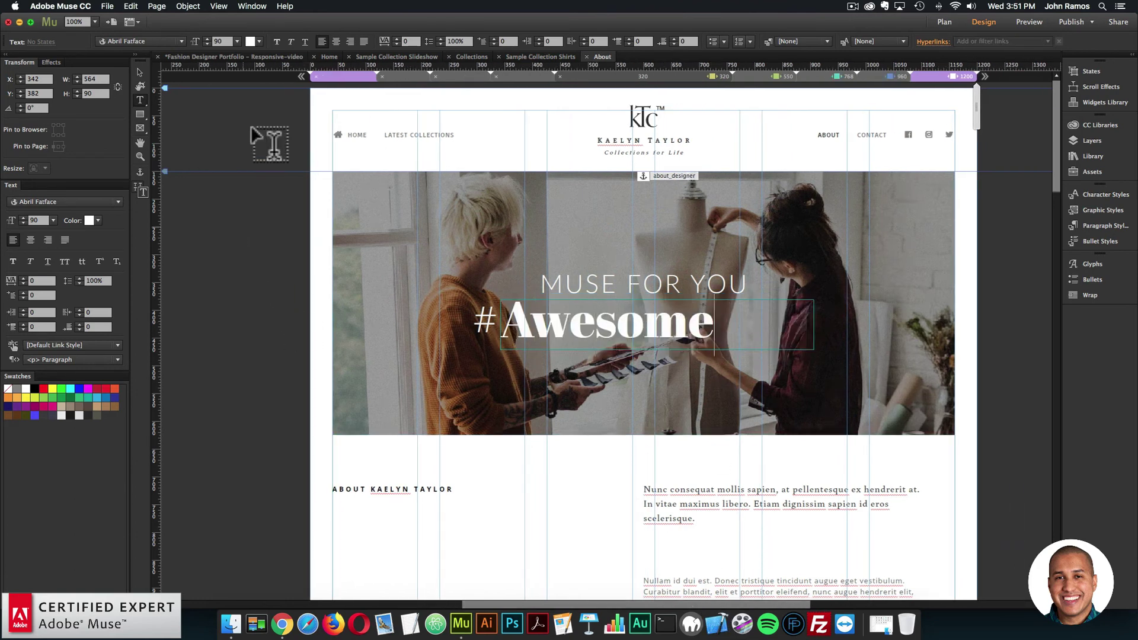
Move and narrow the #Awesome frames so they sit centred under MUSE FOR YOU
{"action": "left_click", "coordinate": [141, 72]}
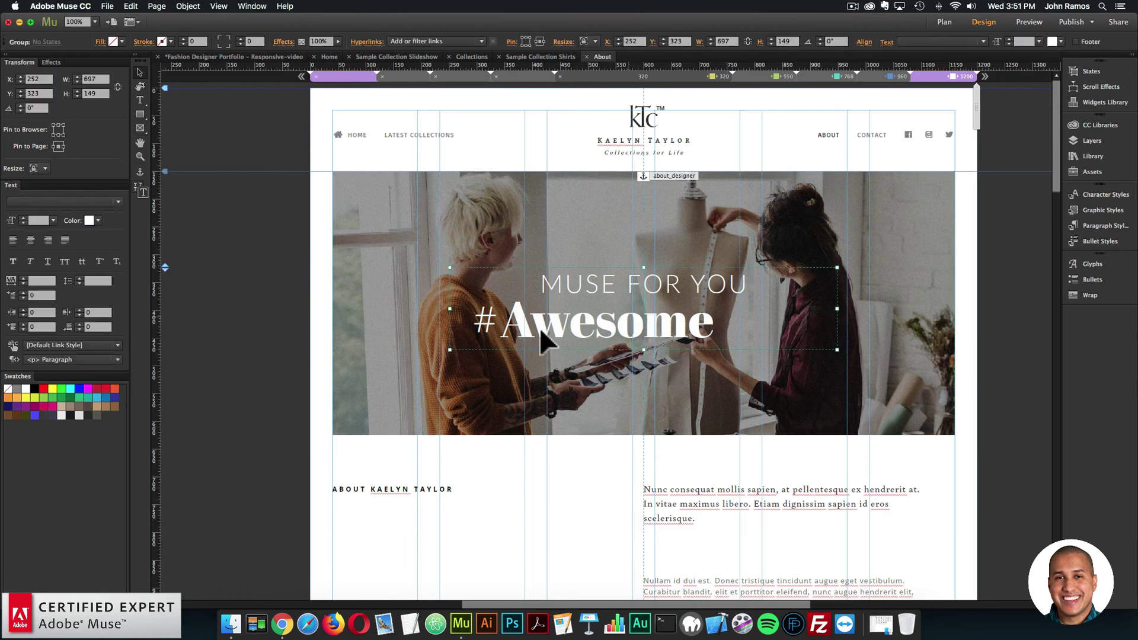
{"action": "left_click", "coordinate": [490, 323], "text": "shift"}
{"action": "left_click_drag", "start_coordinate": [566, 331], "coordinate": [614, 335]}
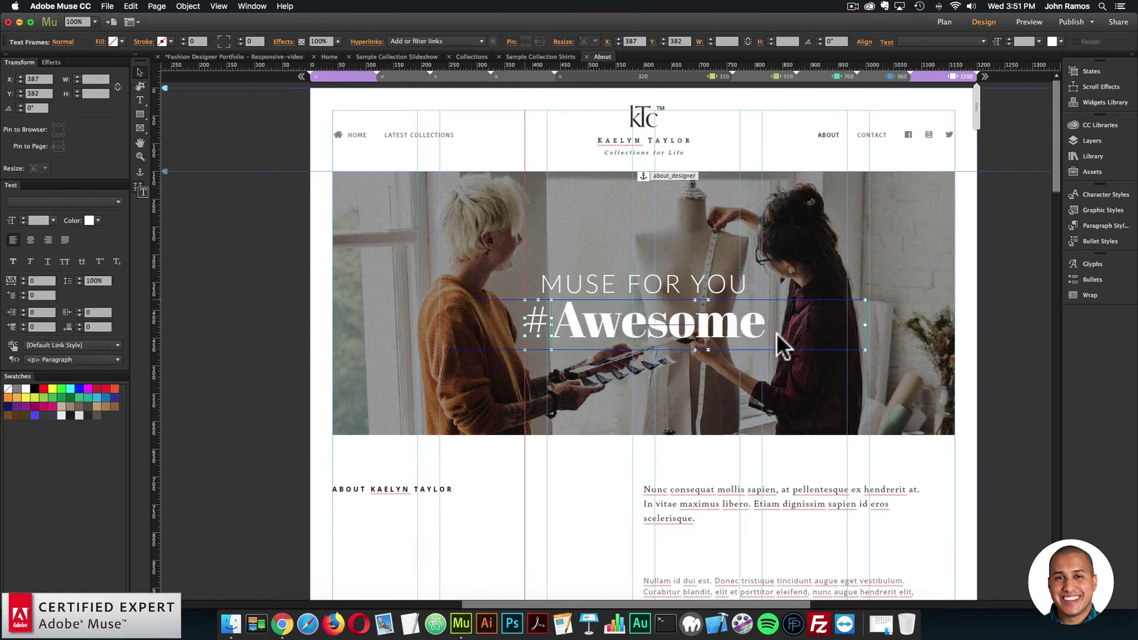
{"action": "left_click_drag", "start_coordinate": [865, 325], "coordinate": [779, 328]}
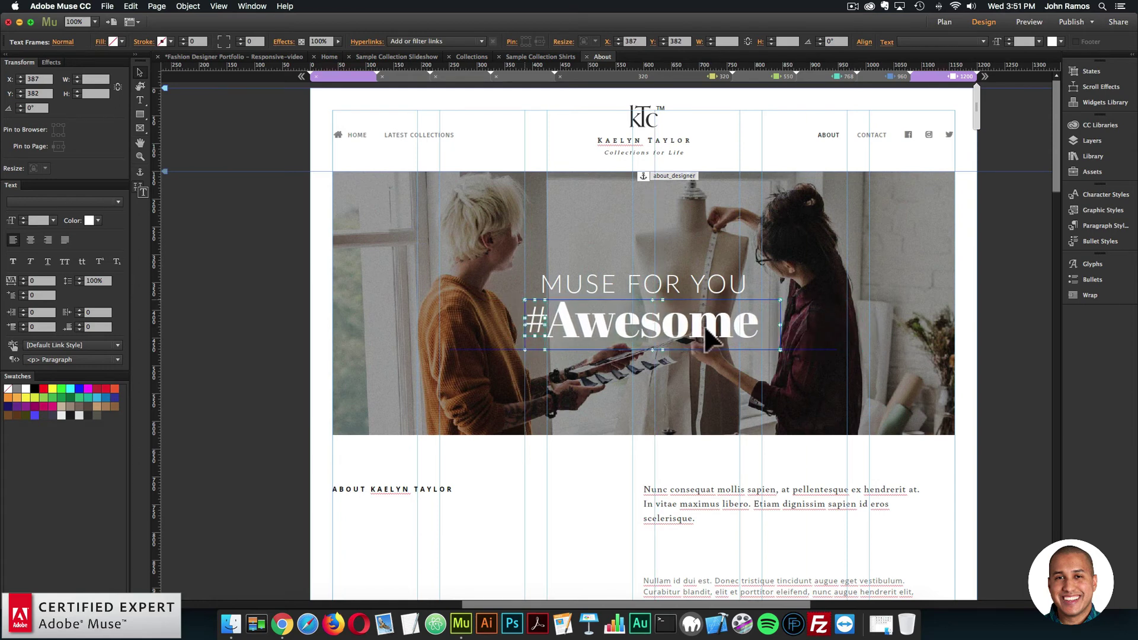
{"action": "left_click_drag", "start_coordinate": [706, 327], "coordinate": [708, 329]}
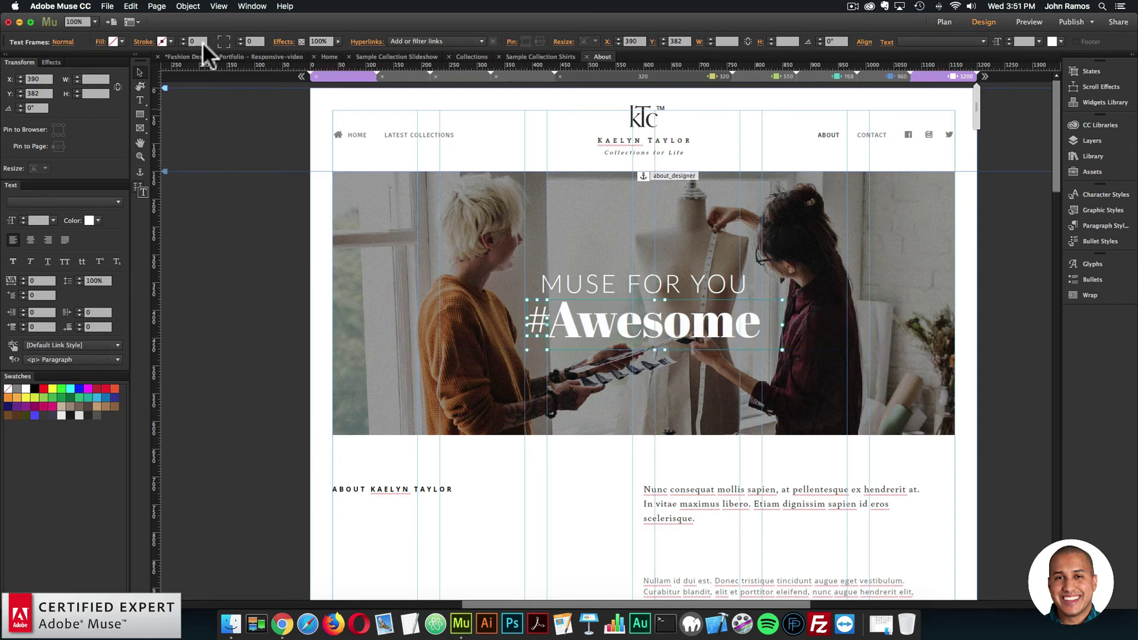
Preview the About page in the browser and return to Muse
{"action": "left_click", "coordinate": [107, 6]}
{"action": "left_click", "coordinate": [136, 183]}
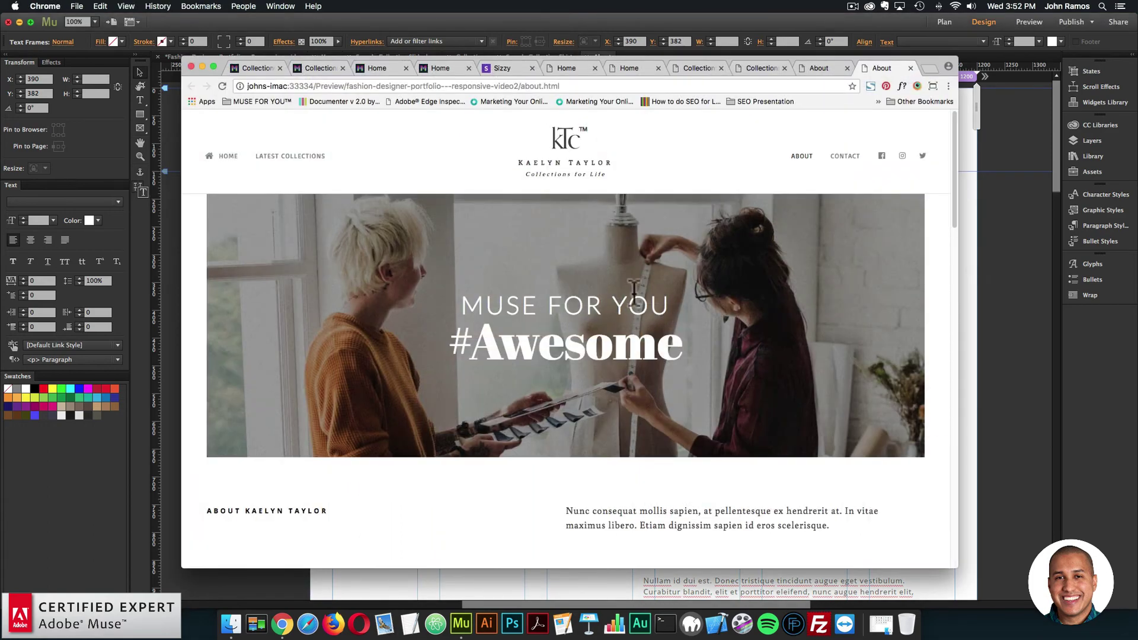
{"action": "scroll", "coordinate": [634, 290], "scroll_direction": "down", "scroll_amount": 3}
{"action": "scroll", "coordinate": [633, 292], "scroll_direction": "up", "scroll_amount": 3}
{"action": "left_click", "coordinate": [1021, 294]}
{"action": "left_click", "coordinate": [897, 205]}
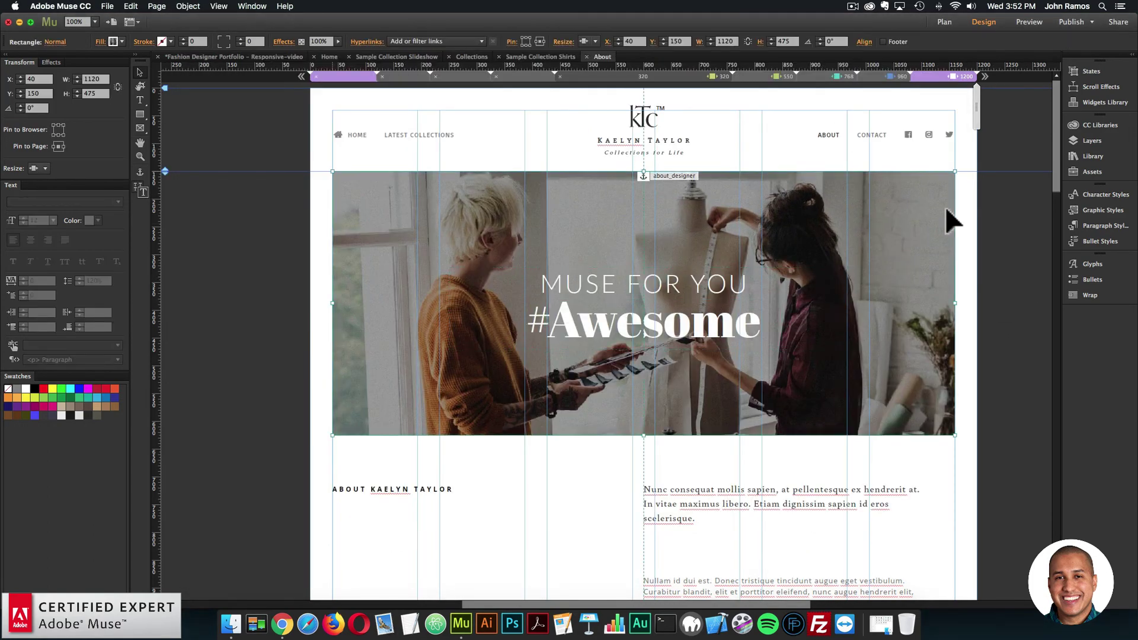
{"action": "left_click", "coordinate": [1093, 171]}
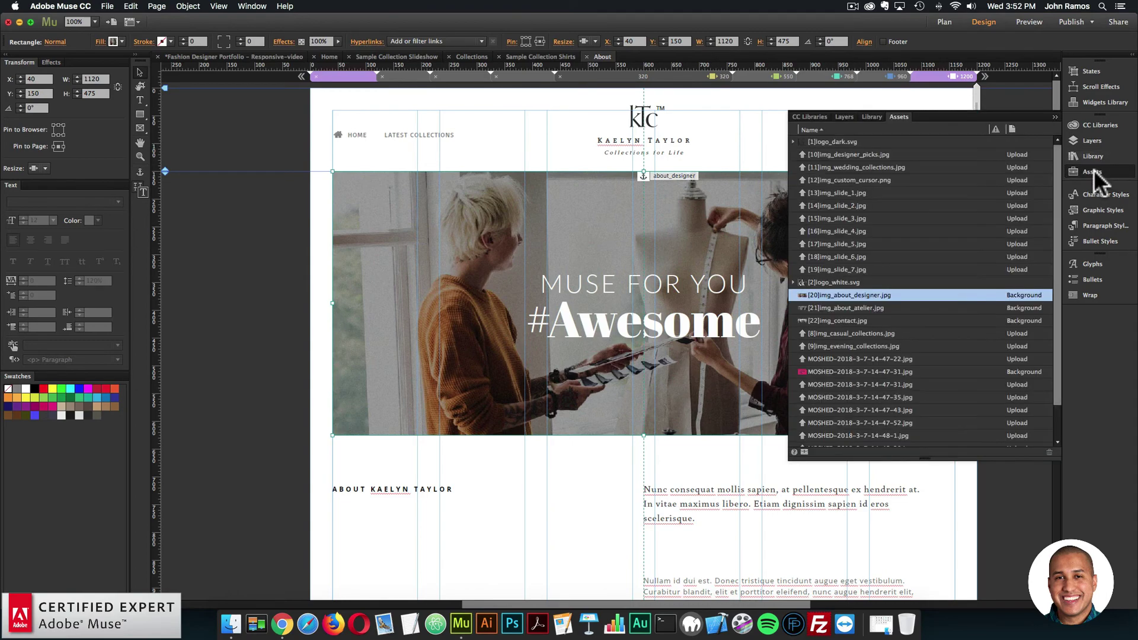
{"action": "right_click", "coordinate": [838, 293]}
{"action": "left_click", "coordinate": [851, 296]}
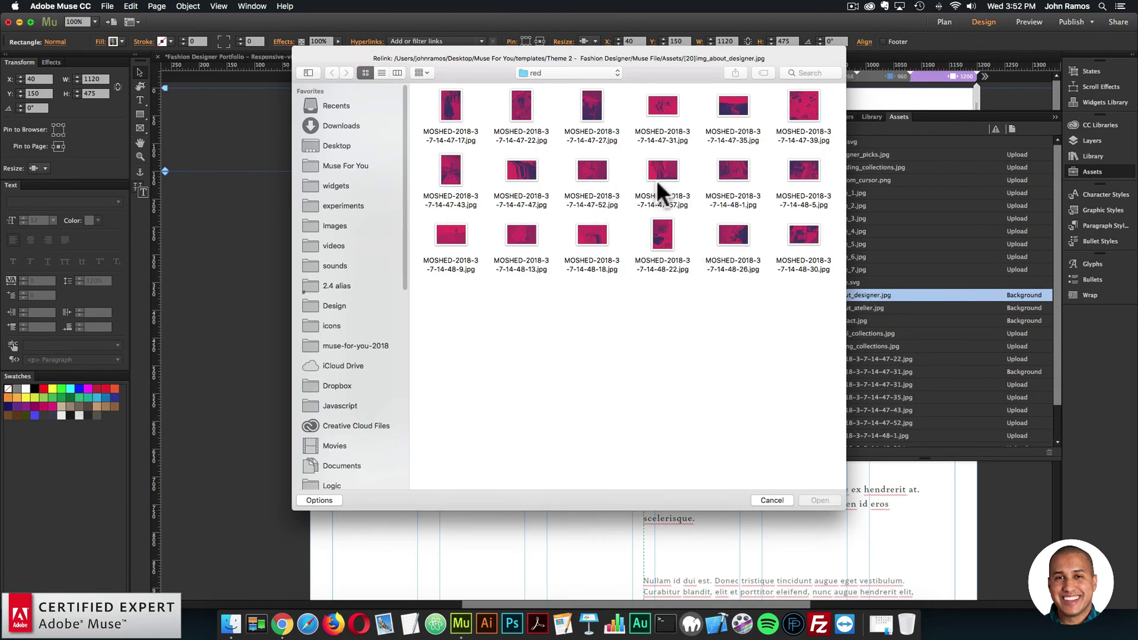
{"action": "double_click", "coordinate": [653, 169]}
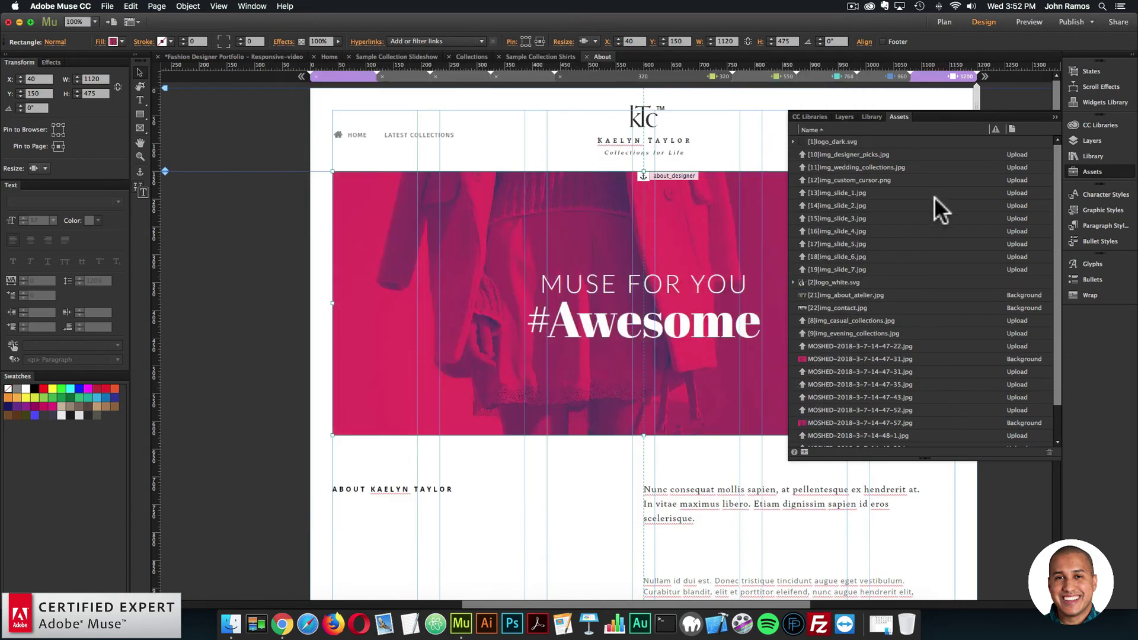
Set the hero image's fill position to bottom centre
{"action": "left_click", "coordinate": [259, 331]}
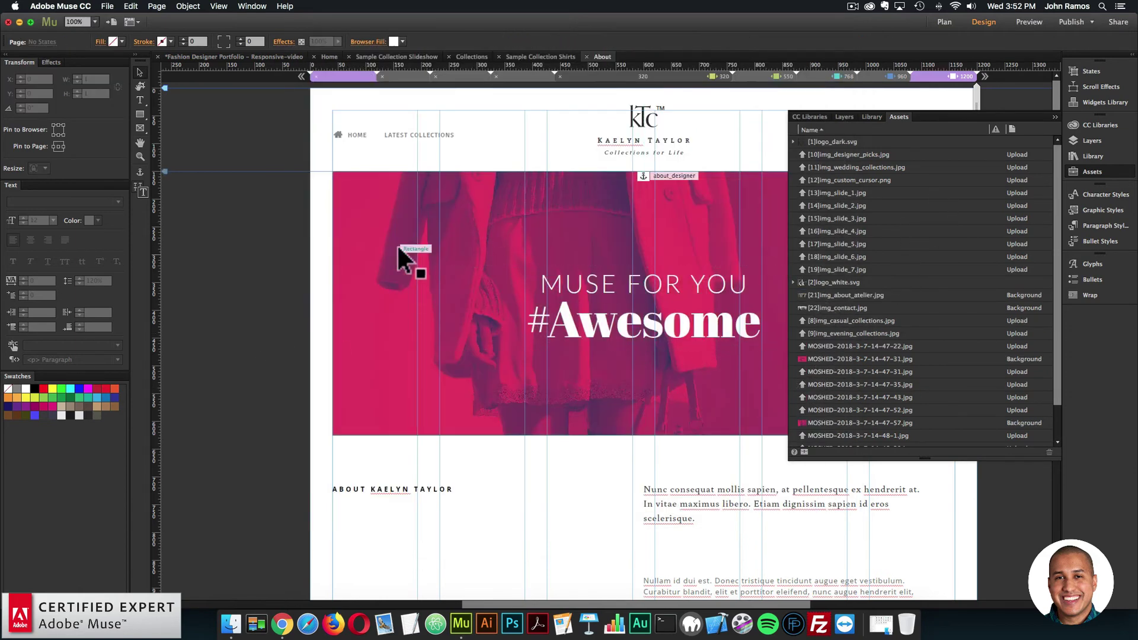
{"action": "left_click", "coordinate": [398, 249]}
{"action": "left_click", "coordinate": [112, 41]}
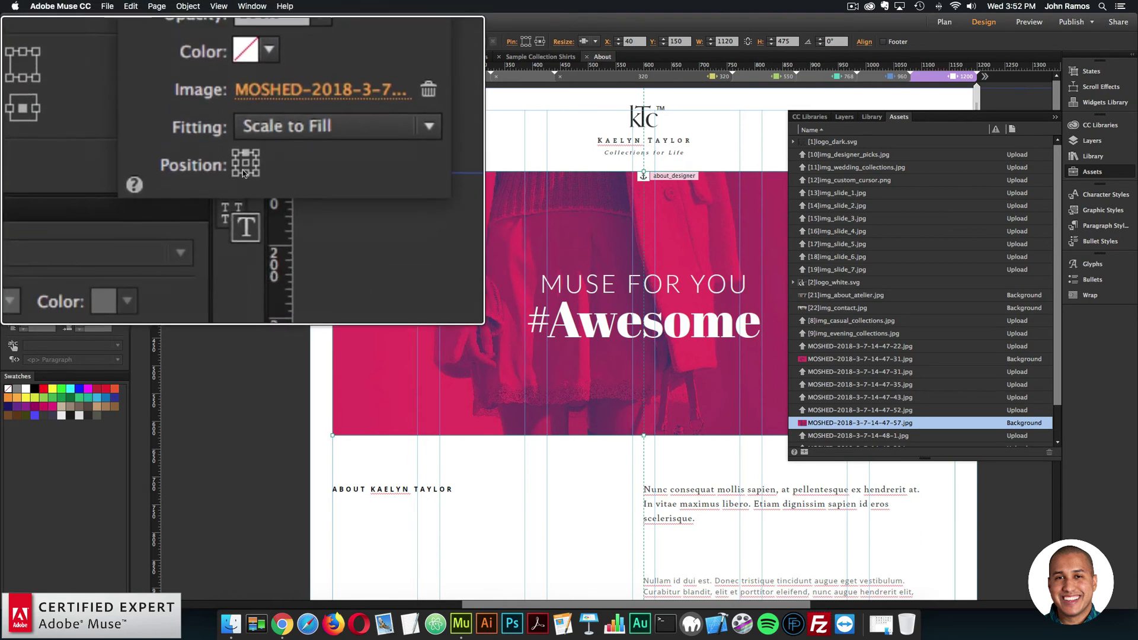
{"action": "left_click", "coordinate": [245, 172]}
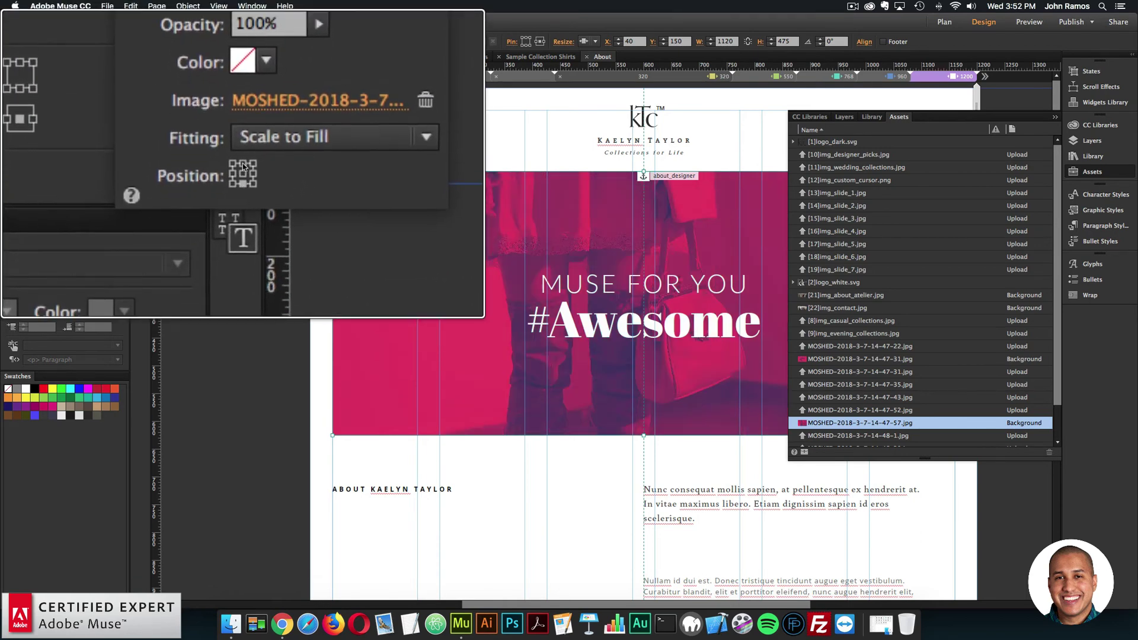